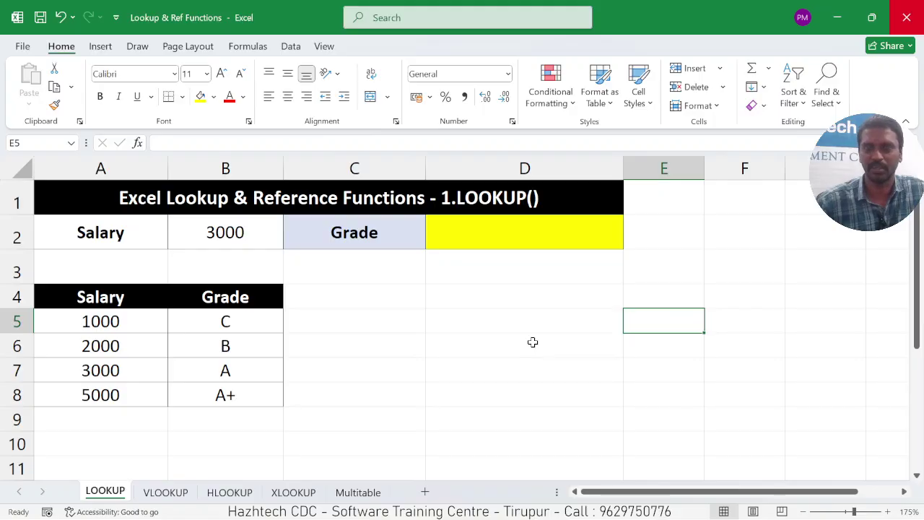
Enter the formula =LOOKUP(B2,A5:A8,B5:B8) in the Grade result cell D2 to find the grade for the salary.
click(532, 342)
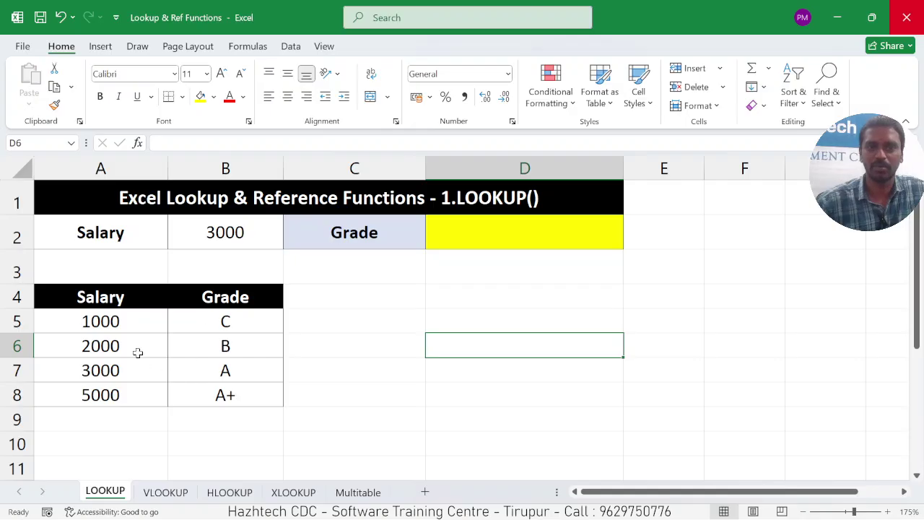
click(228, 232)
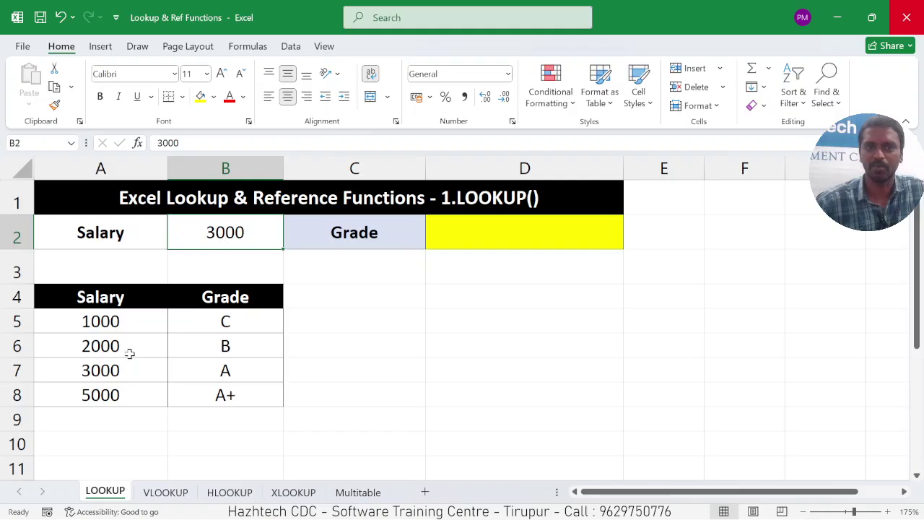
click(550, 230)
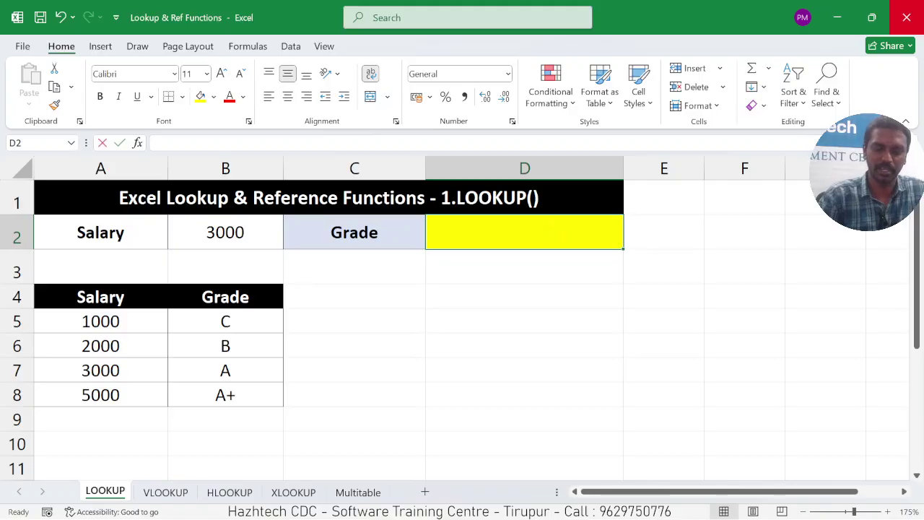
text(=lookup)
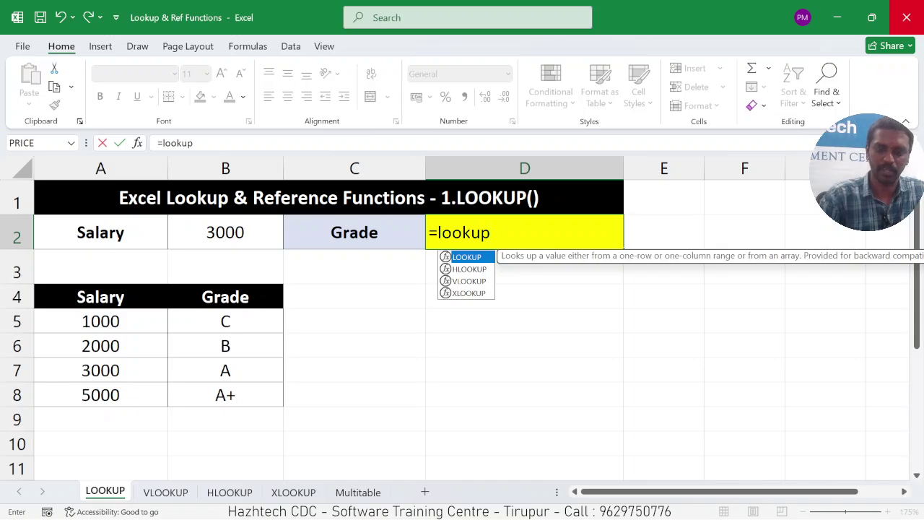
text(()
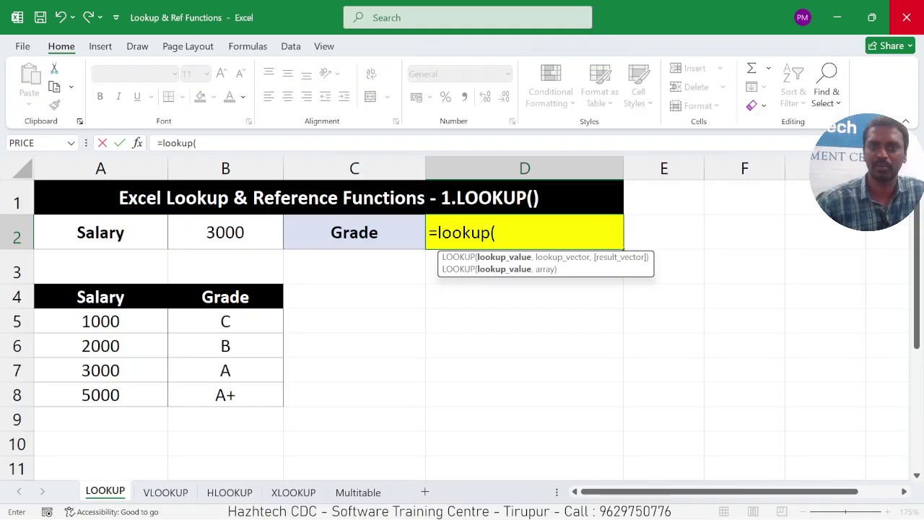
click(236, 239)
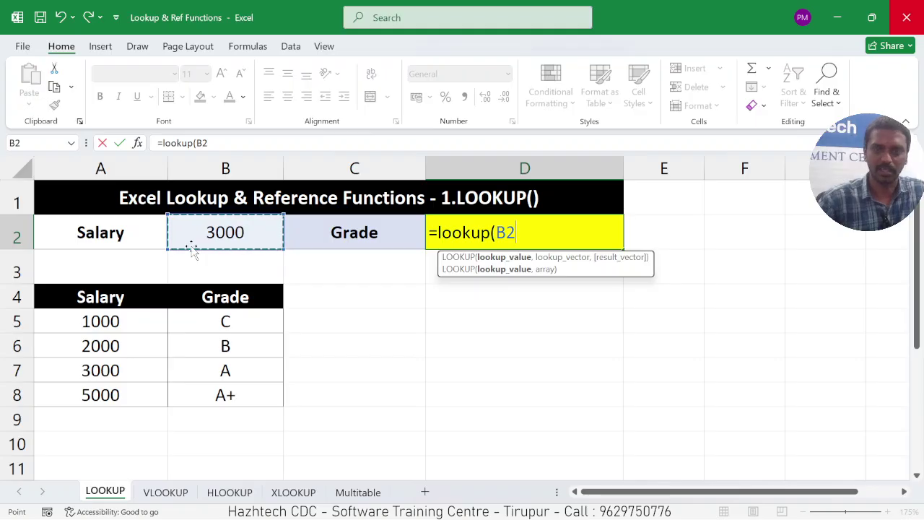
text(,)
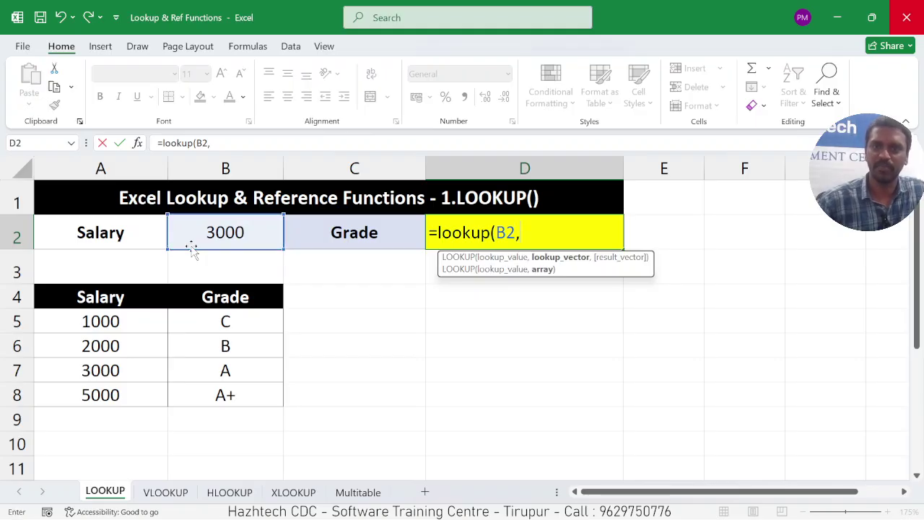
click(131, 320)
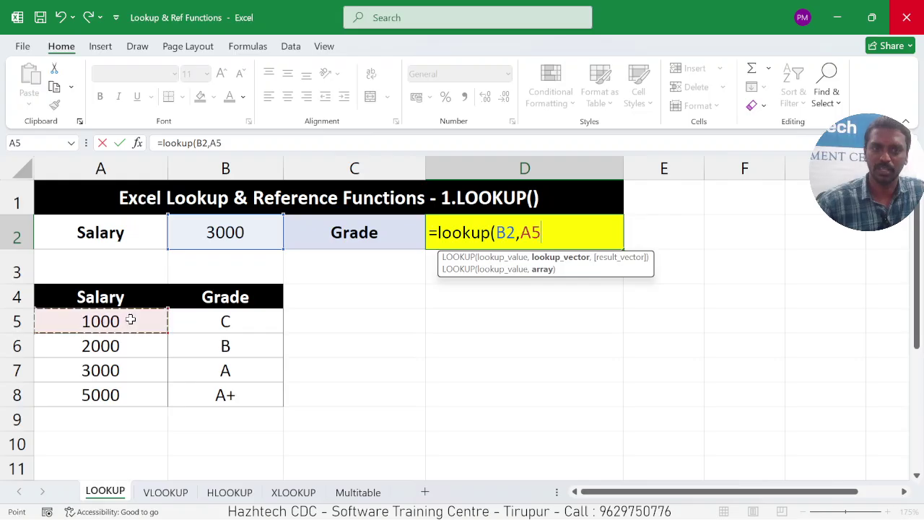
drag(130, 320, 125, 391)
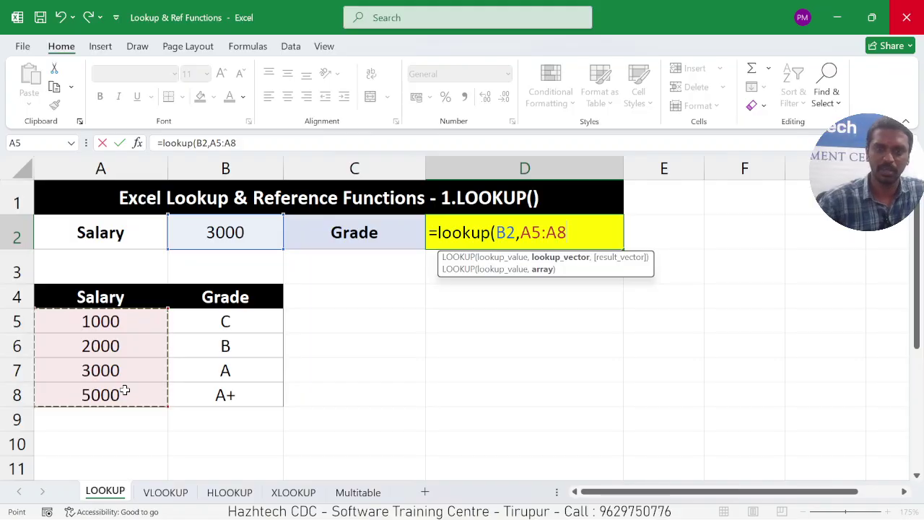
text(,)
drag(228, 324, 226, 390)
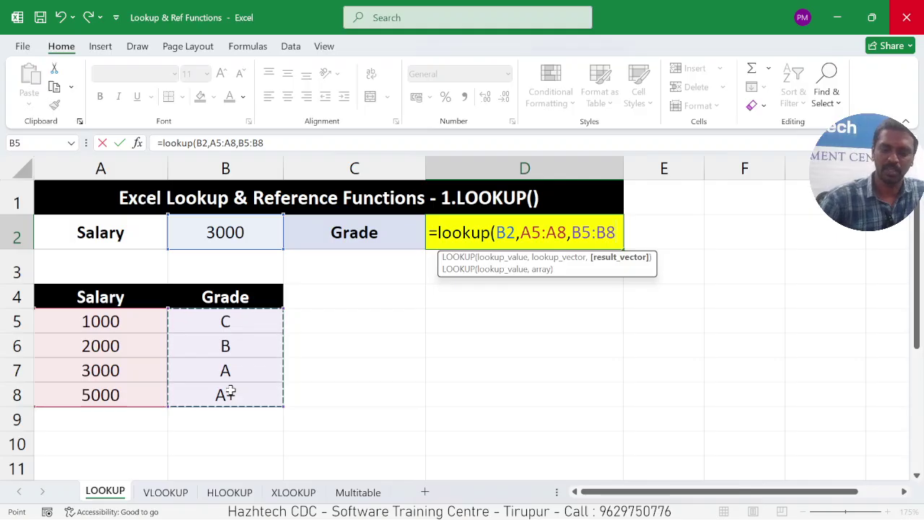
text())
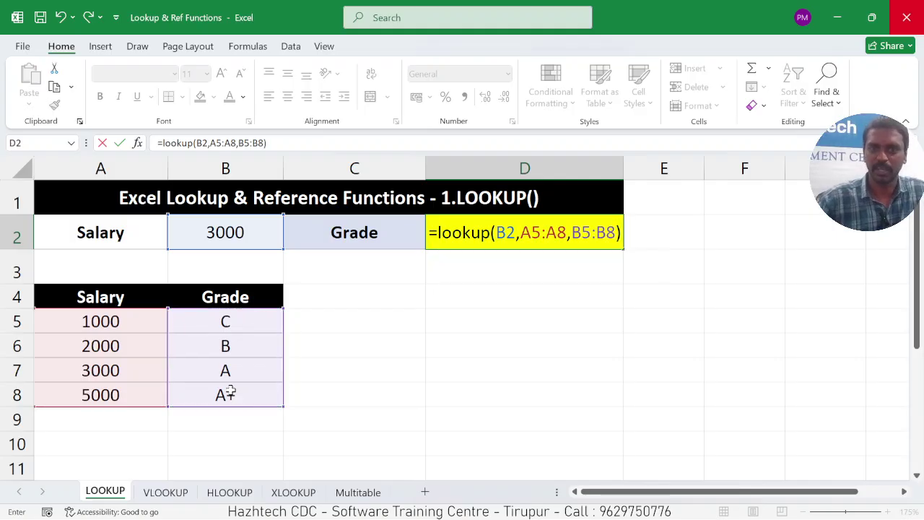
key(Return)
Set the lookup salary in B2 to 1000 and compare the returned grades with the salary and grade table.
click(228, 233)
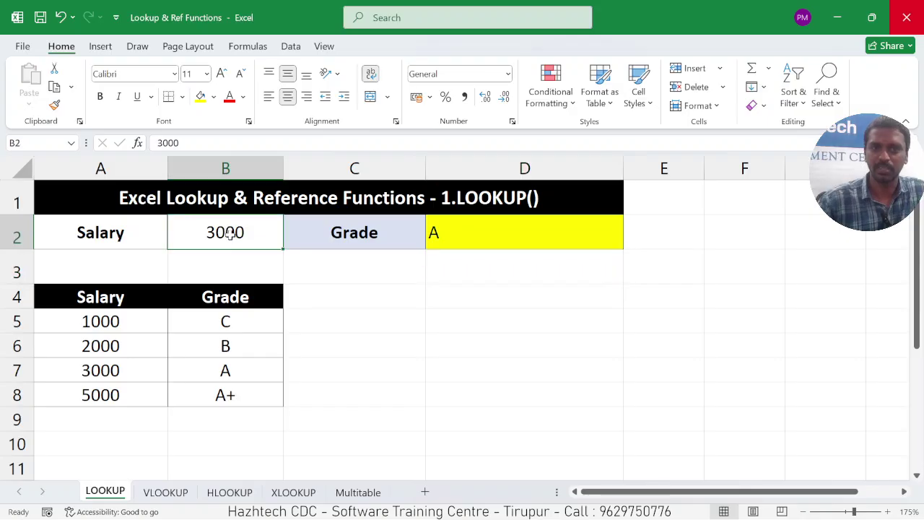
click(490, 234)
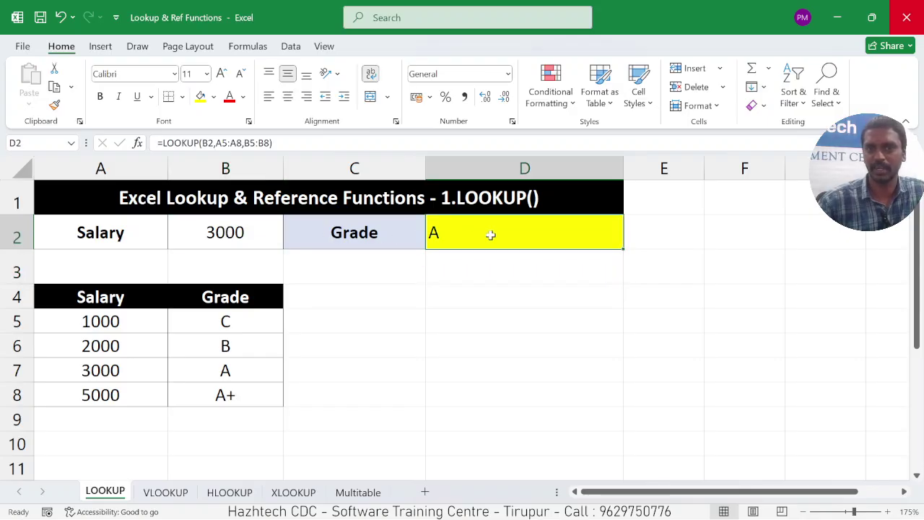
click(101, 371)
click(216, 374)
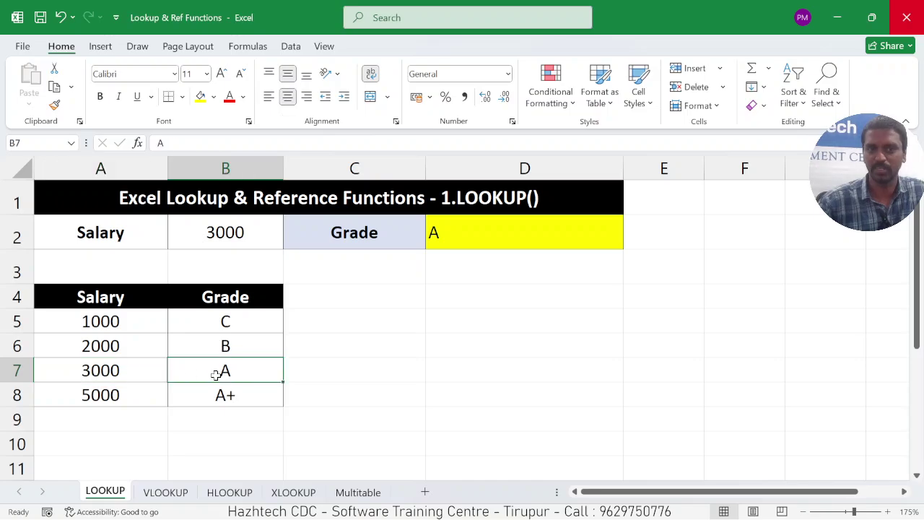
click(234, 232)
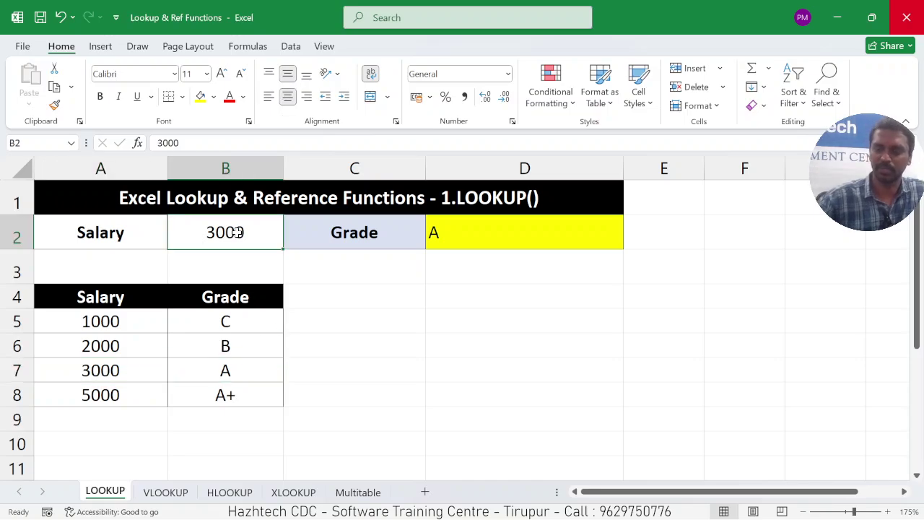
key(End)
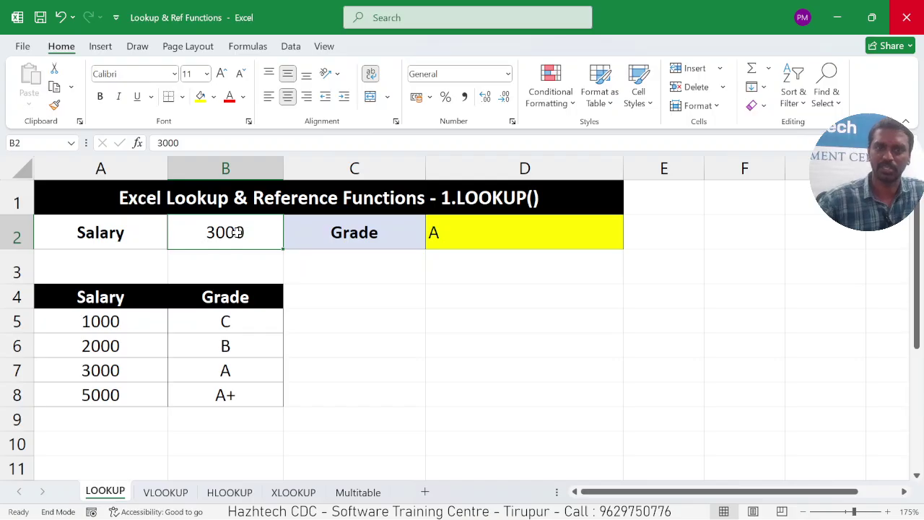
text(1000)
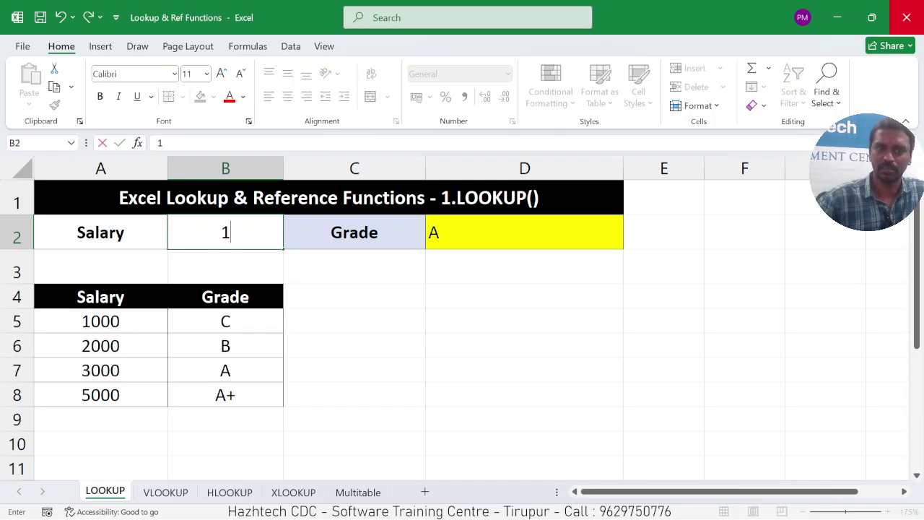
key(Return)
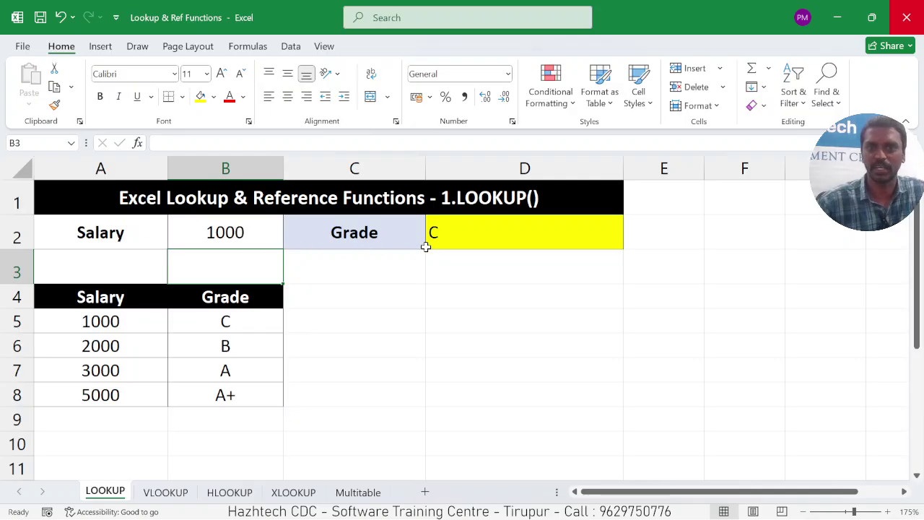
click(459, 229)
click(108, 322)
click(226, 321)
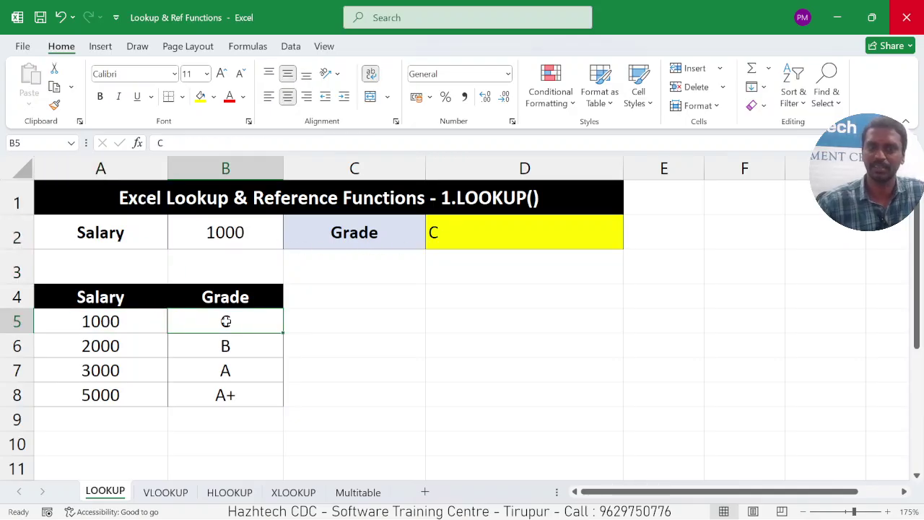
click(335, 324)
click(464, 241)
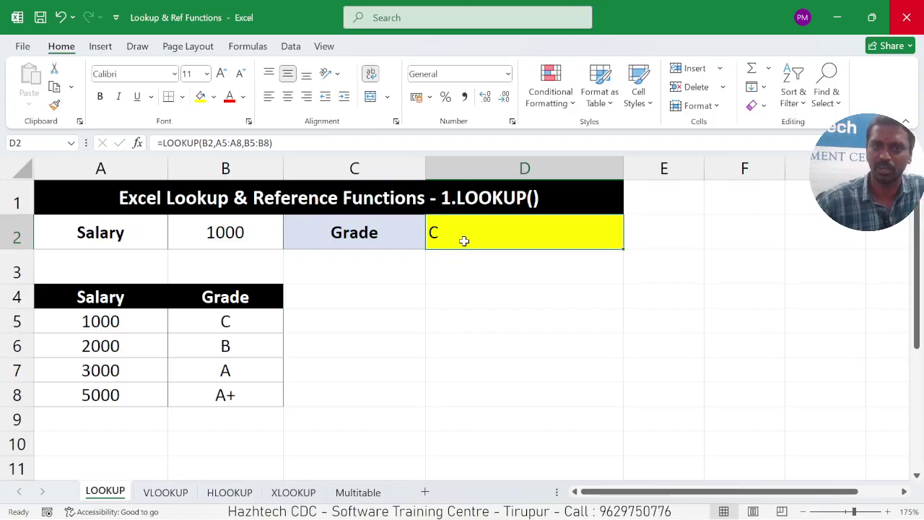
Open the VLOOKUP sheet and review the first employee record and the Employee ID, Name and Department entry cells.
click(176, 494)
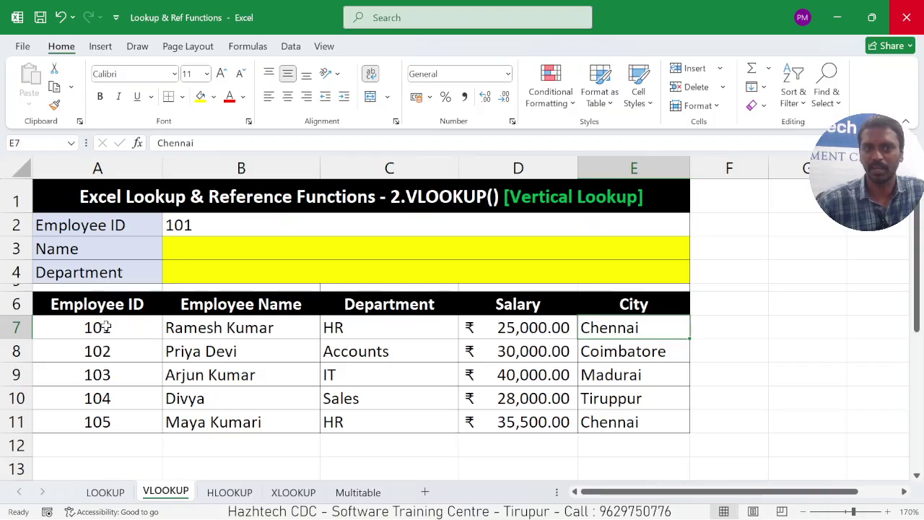
drag(101, 327, 551, 337)
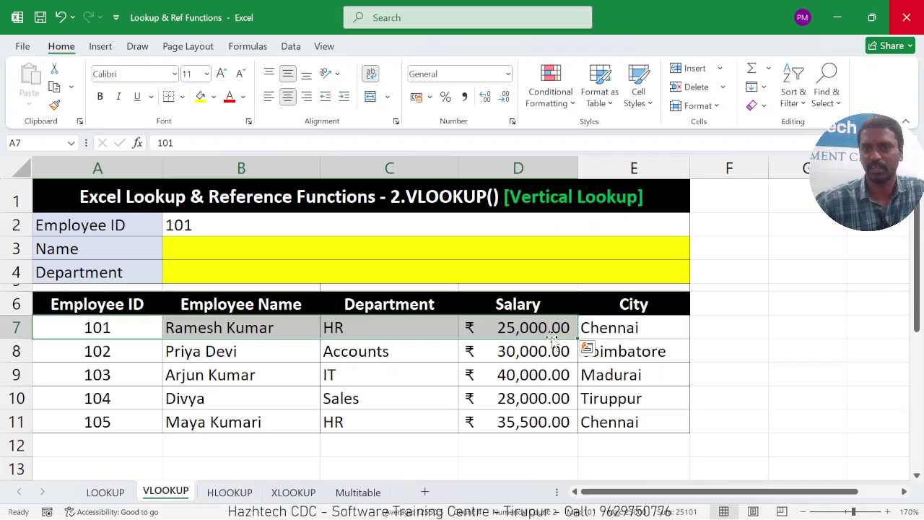
click(330, 381)
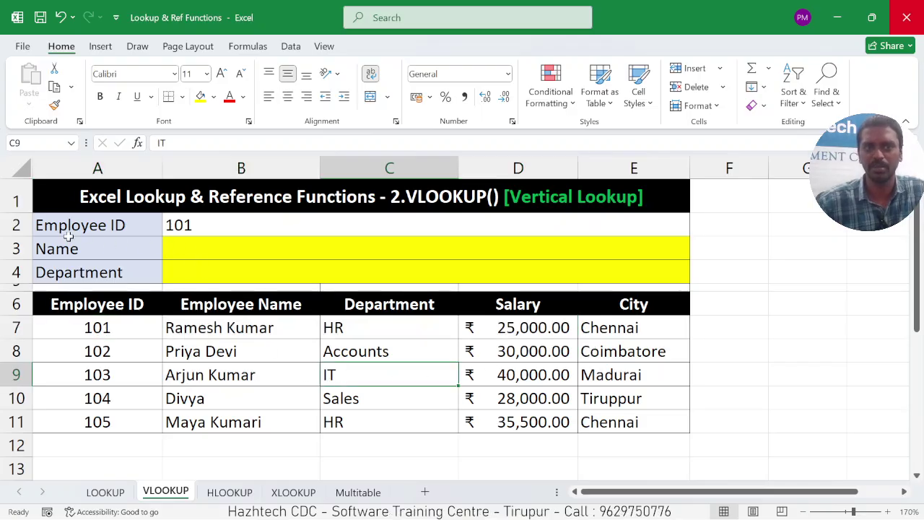
click(208, 224)
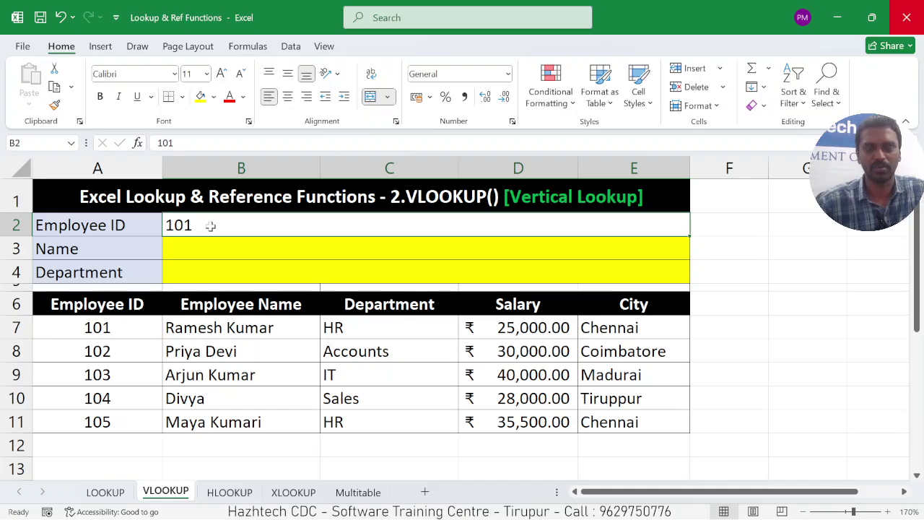
click(207, 252)
click(206, 269)
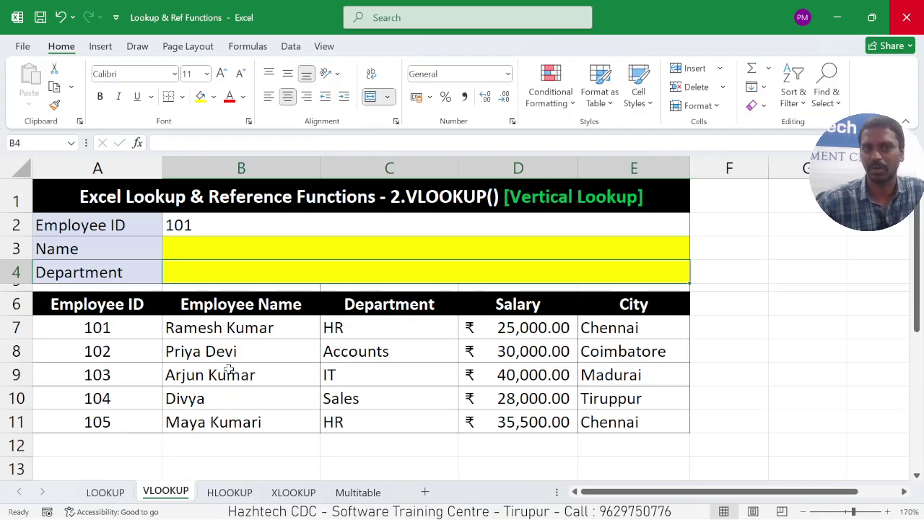
Enter the formula =VLOOKUP(B2,A7:E11,2,FALSE) in the Name cell B3 to retrieve the employee's name by exact match.
click(251, 245)
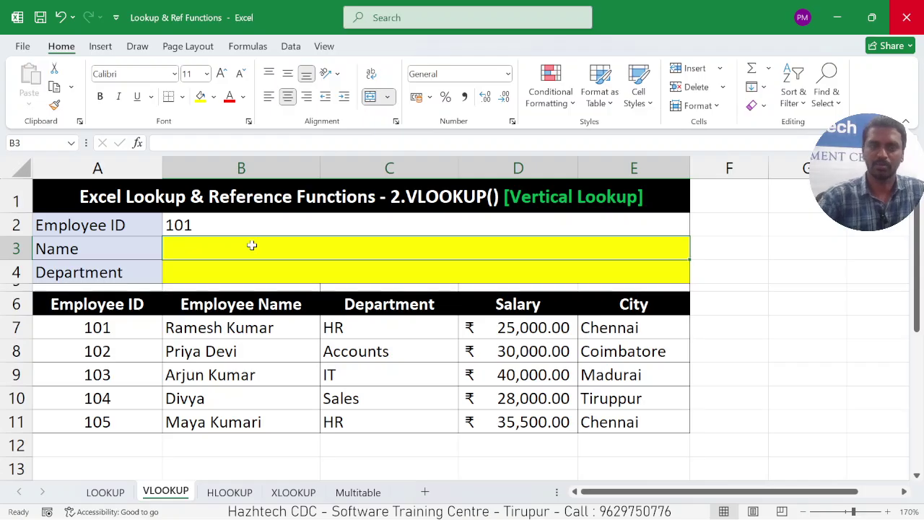
text(=V)
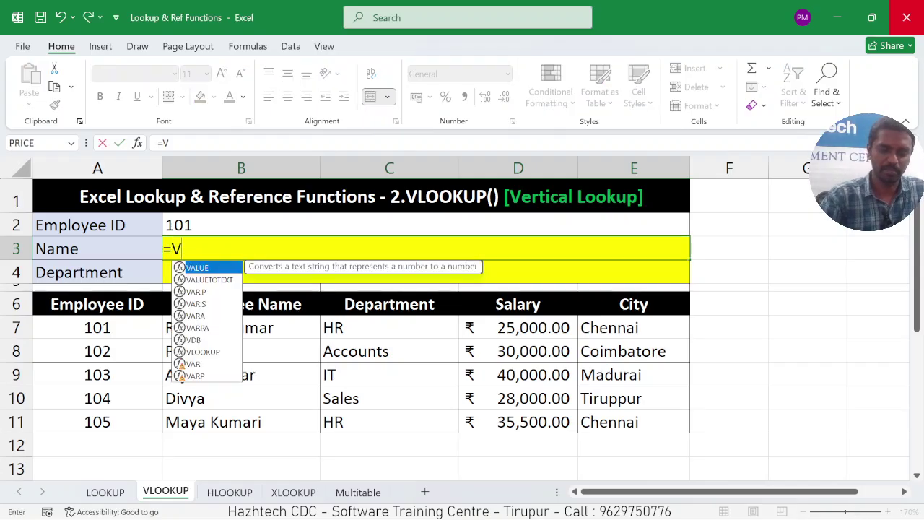
text(LOOKUP)
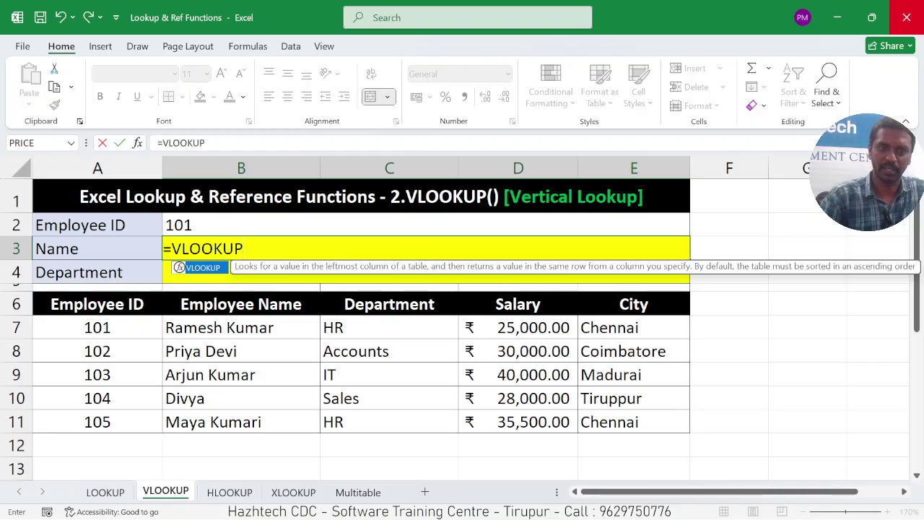
text(()
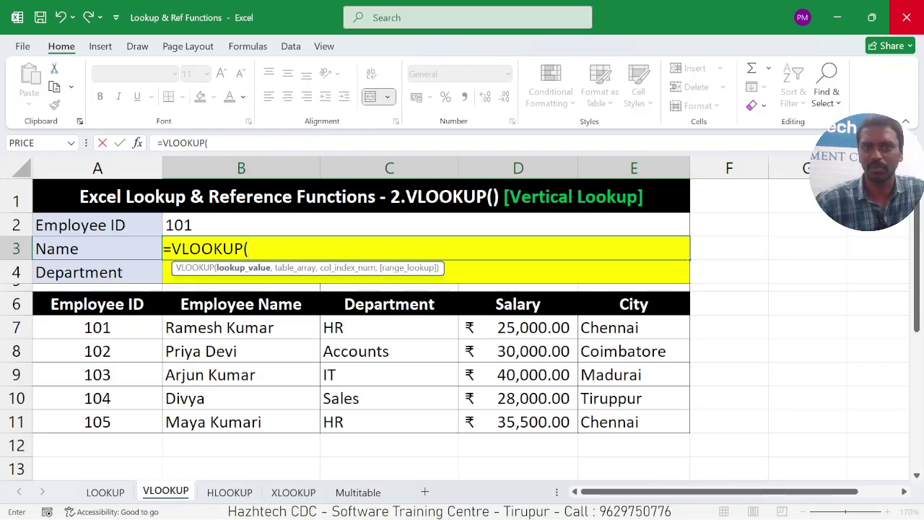
click(204, 223)
text(,)
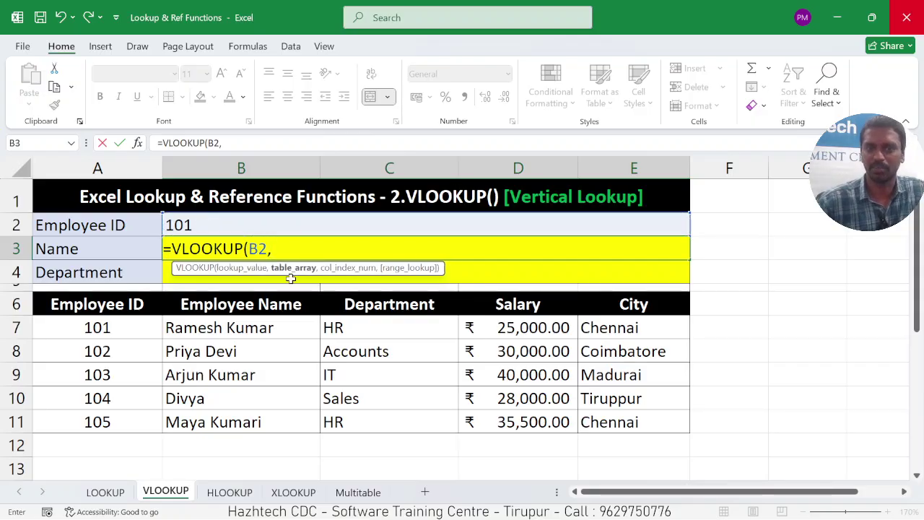
drag(106, 332, 596, 416)
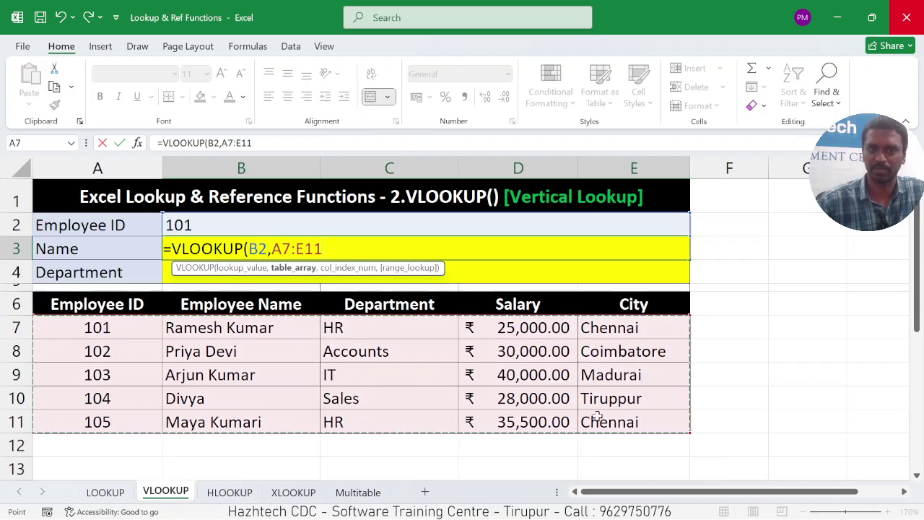
text(,)
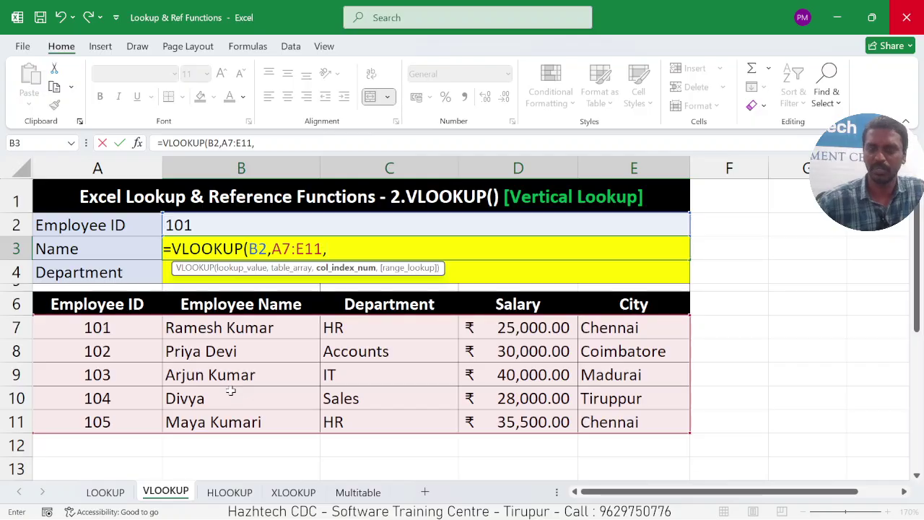
text(2)
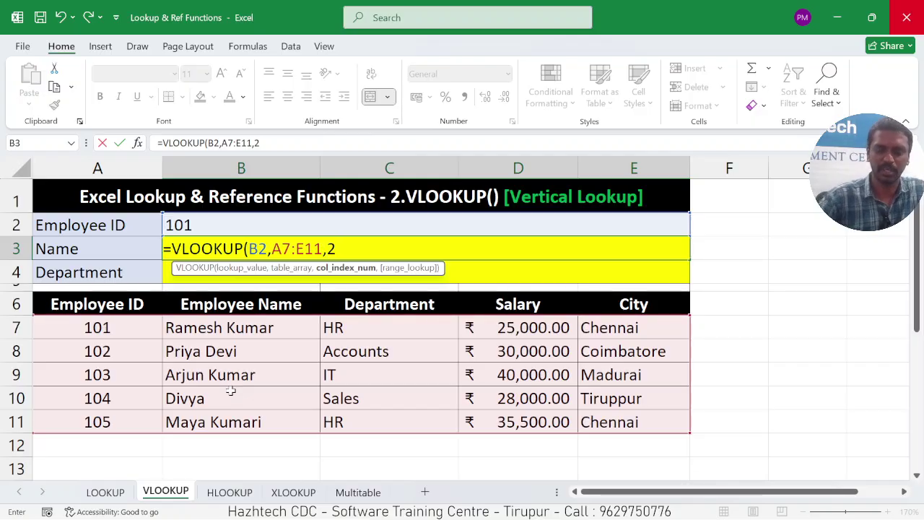
text(,)
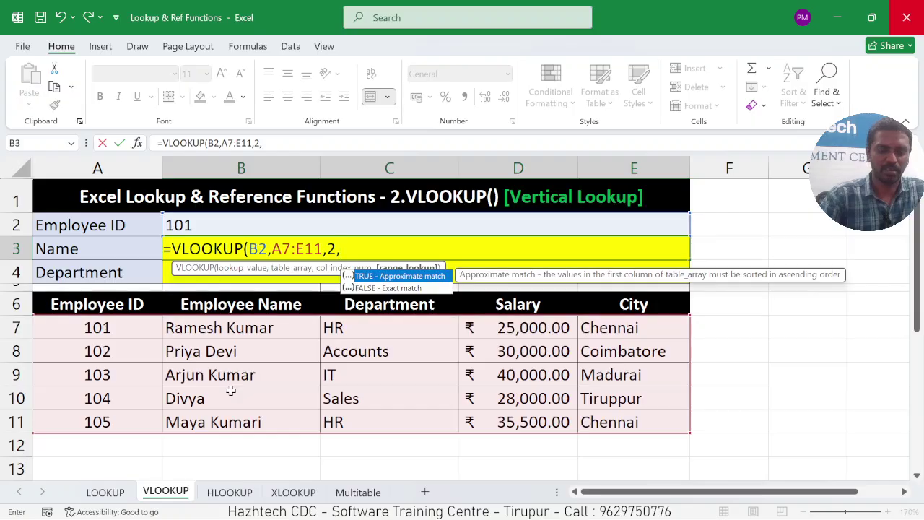
text(FAL)
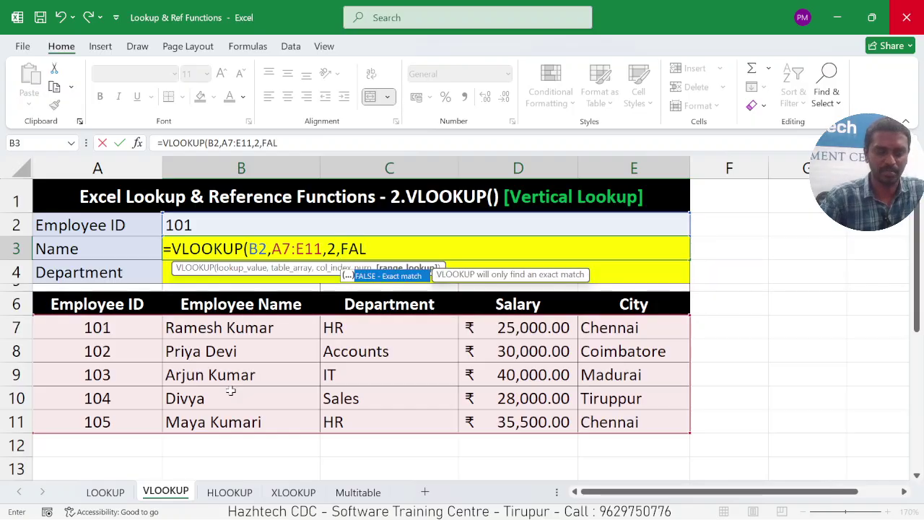
text(SE))
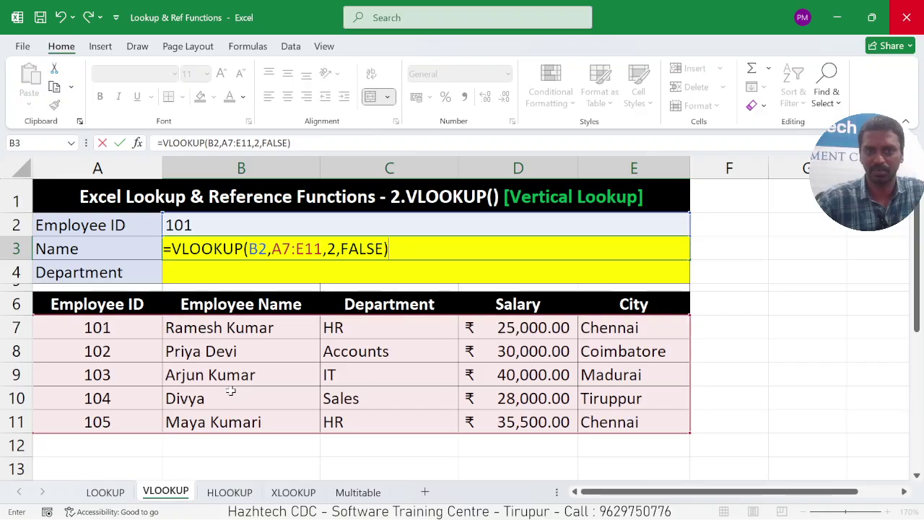
key(Return)
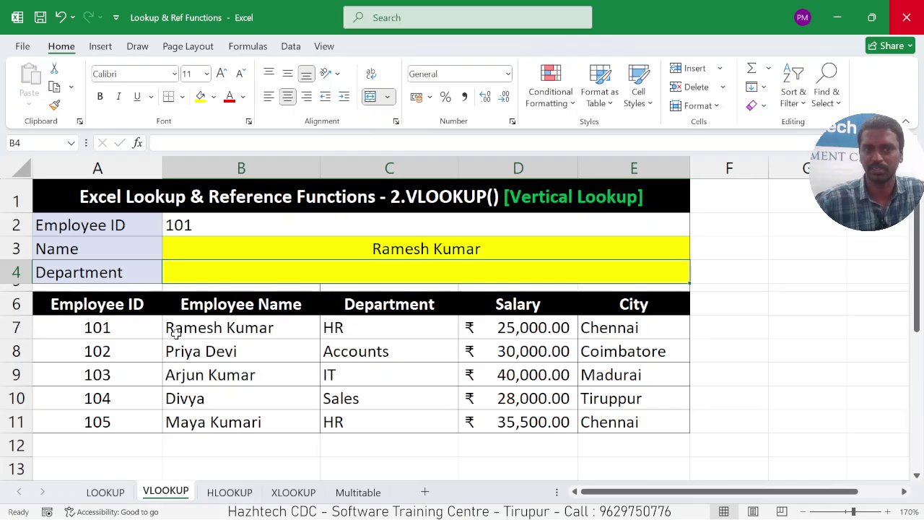
click(310, 249)
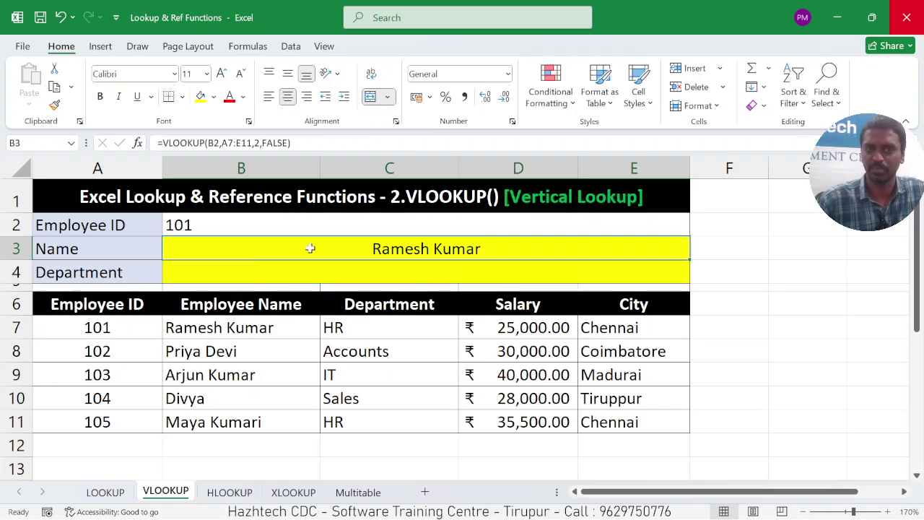
Enter the formula =VLOOKUP(B2,A7:E11,3,FALSE) in the Department cell B4 to retrieve the employee's department by exact match.
click(319, 271)
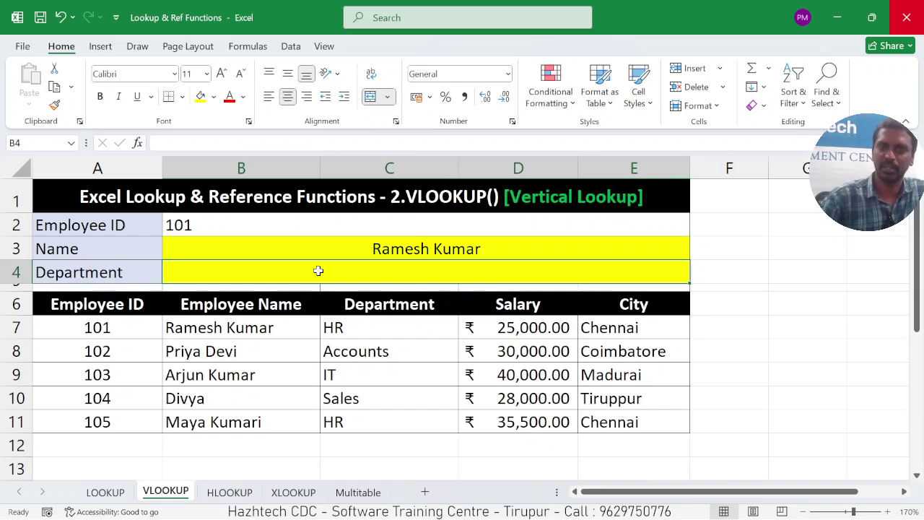
text(=)
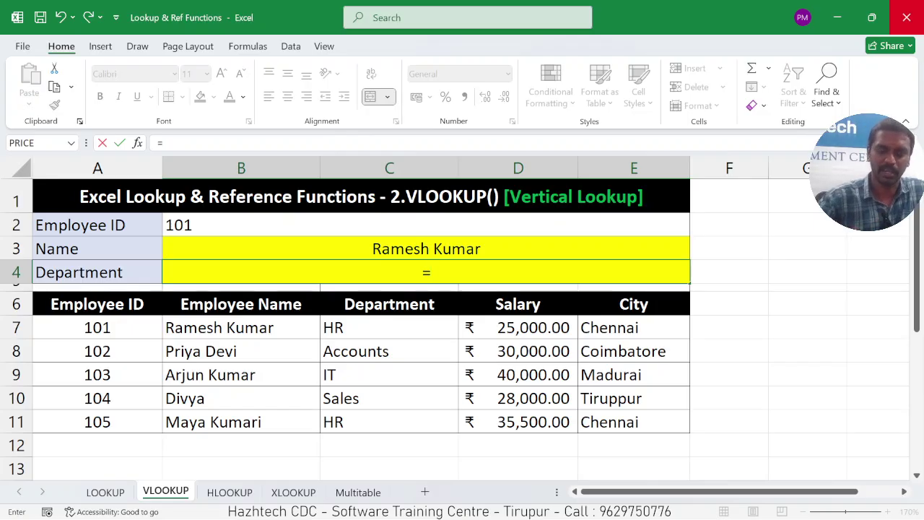
text(L)
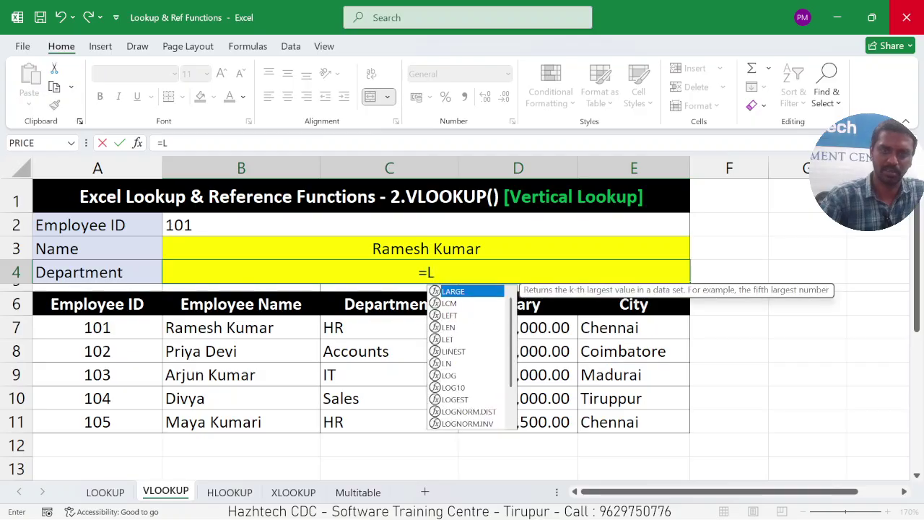
key(BackSpace)
text(VLOOK)
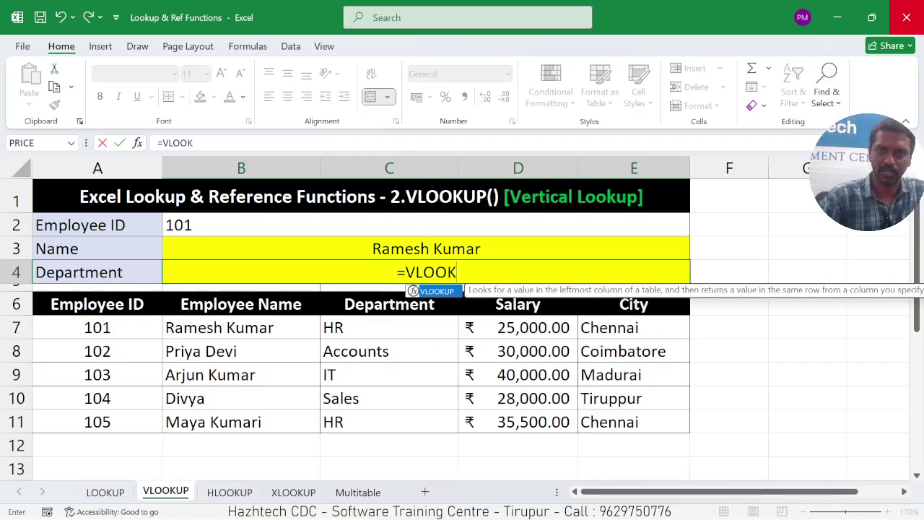
text(UP()
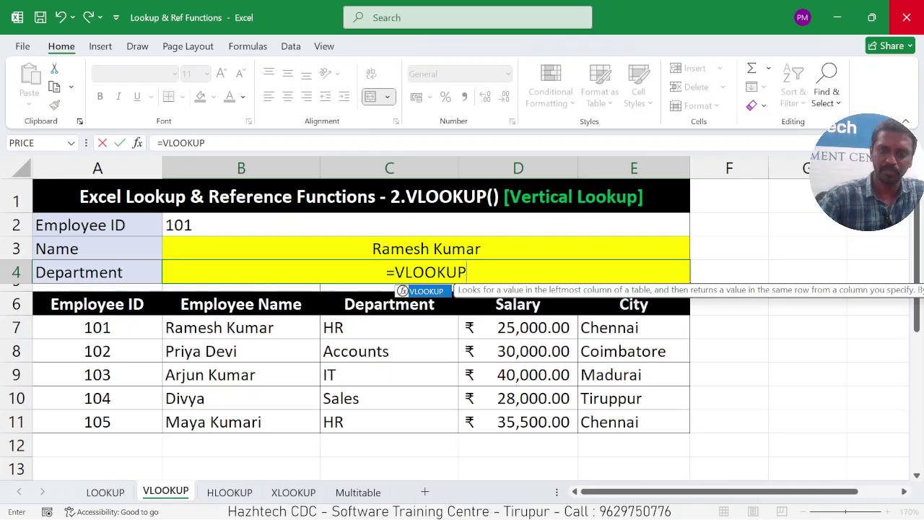
click(282, 221)
text(,)
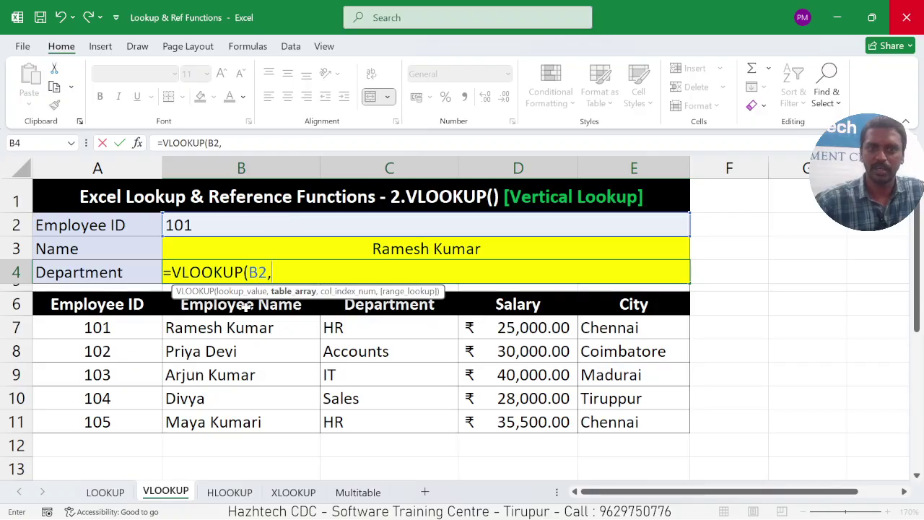
drag(104, 327, 605, 419)
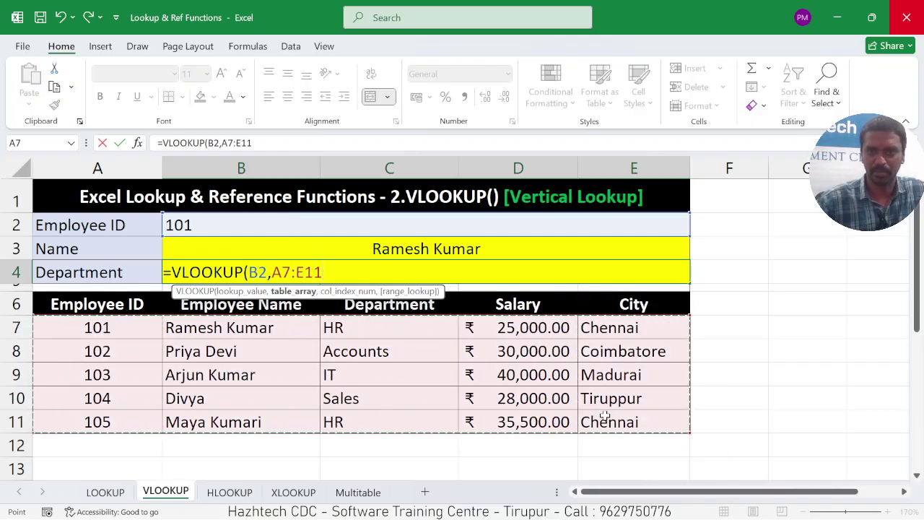
text(,)
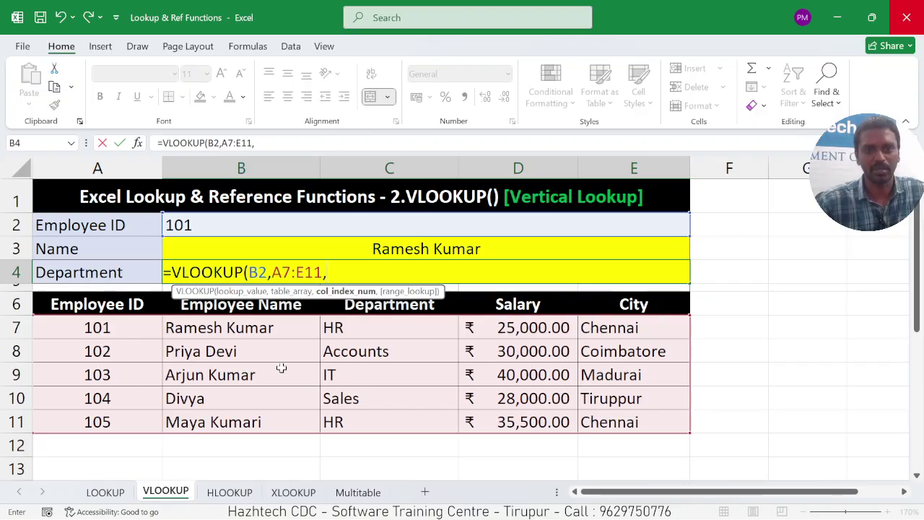
text(3)
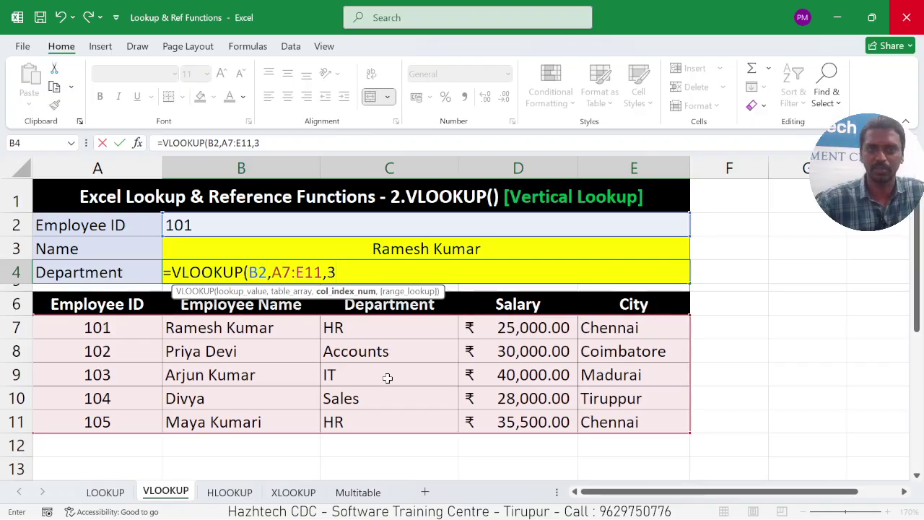
text(,FAL)
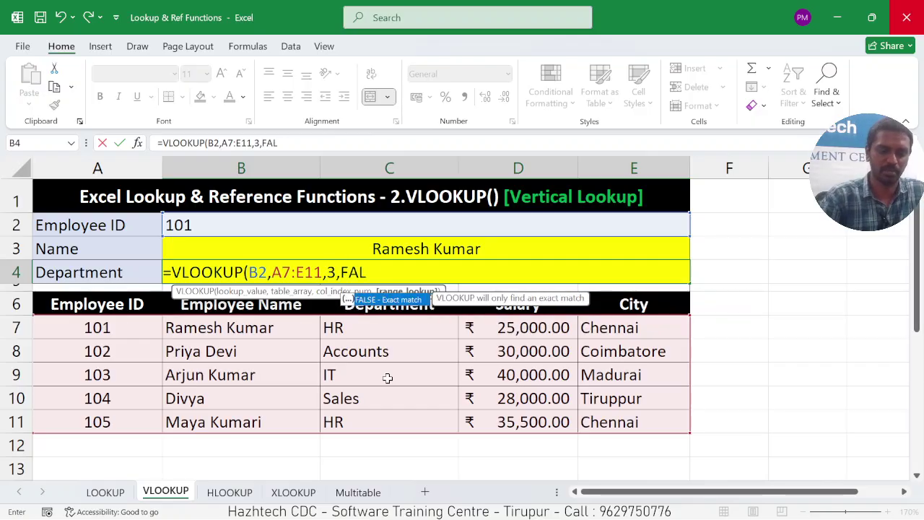
text(SE))
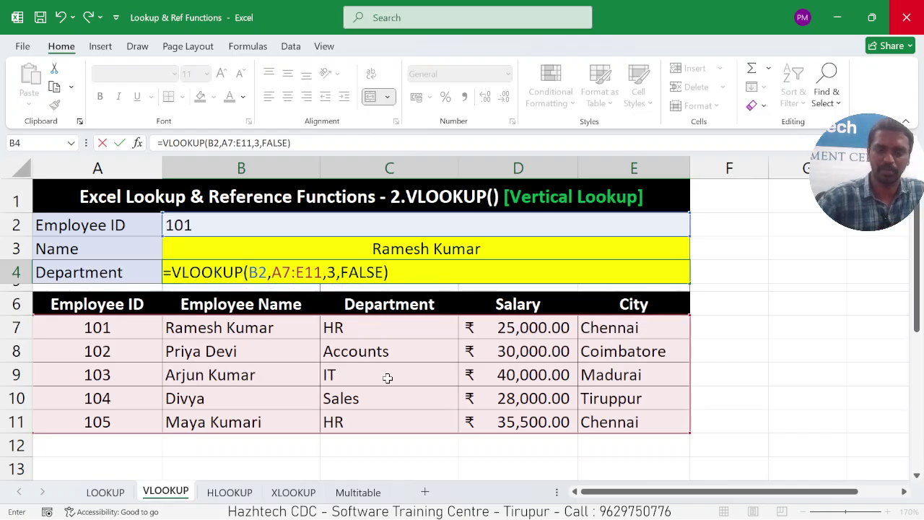
key(Return)
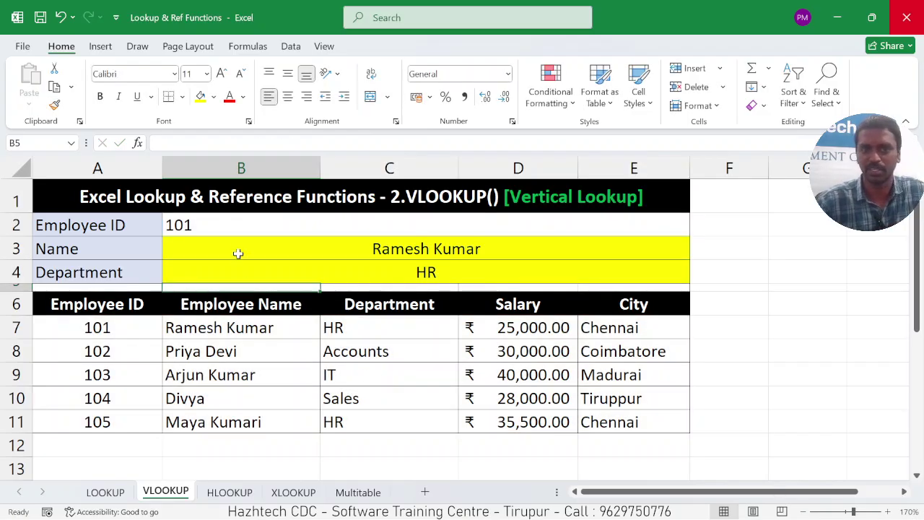
Change the Employee ID in B2 to that of the employee in row 9 and compare the returned name and department with that record.
click(238, 229)
text(103)
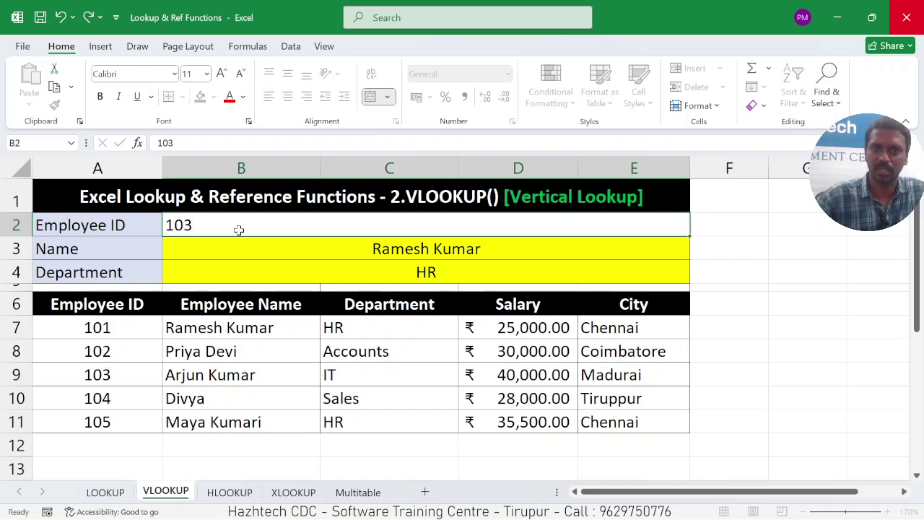
key(Return)
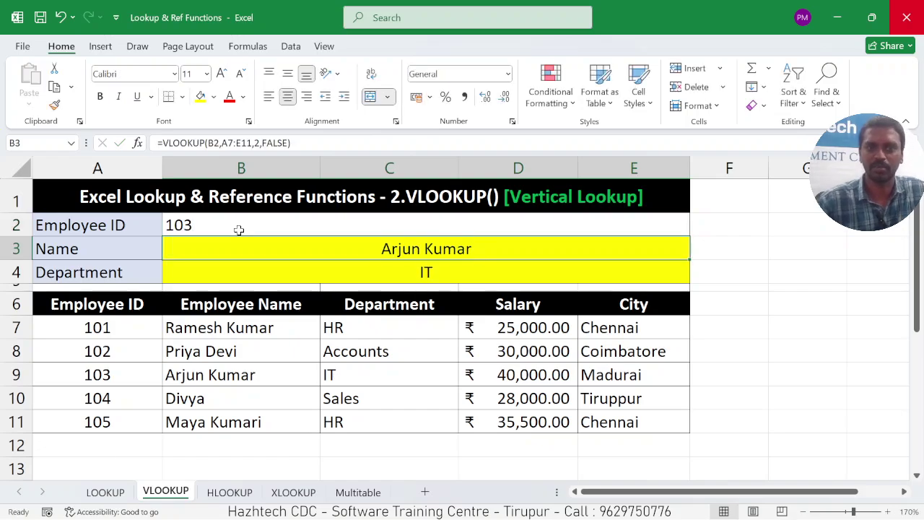
click(224, 379)
click(350, 374)
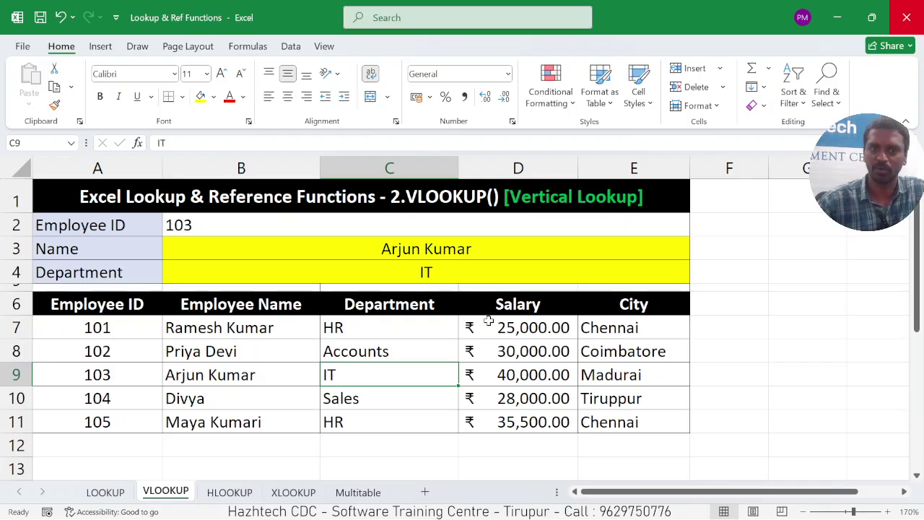
Open the HLOOKUP sheet and review each employee's record, laid out vertically in columns B to E.
click(217, 498)
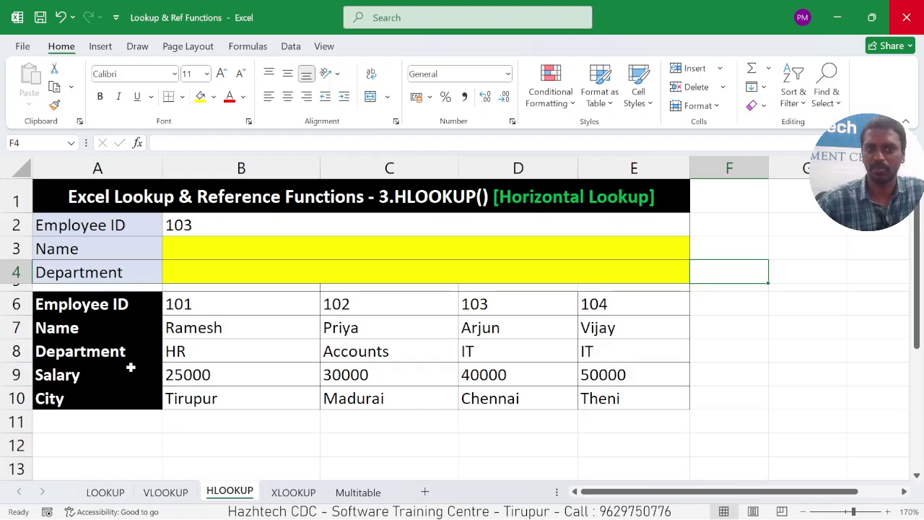
drag(214, 301, 238, 398)
drag(348, 308, 359, 398)
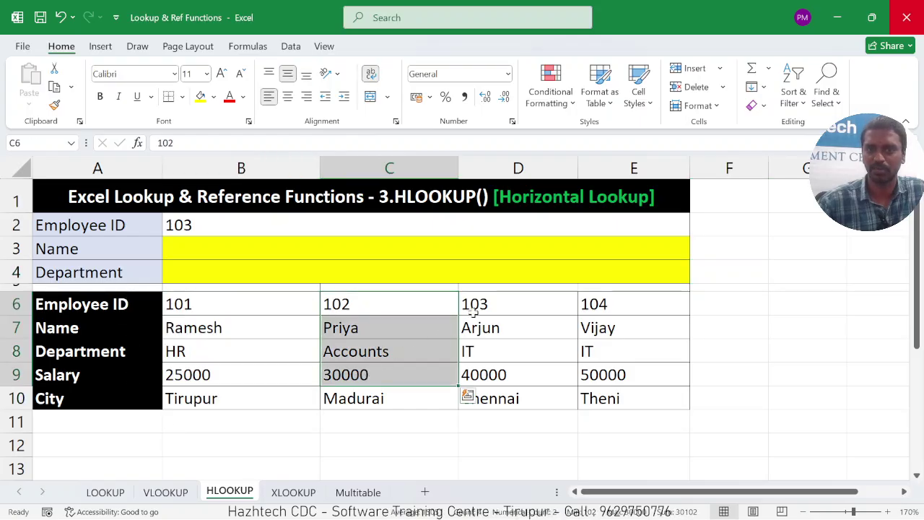
drag(472, 308, 513, 398)
drag(596, 315, 610, 389)
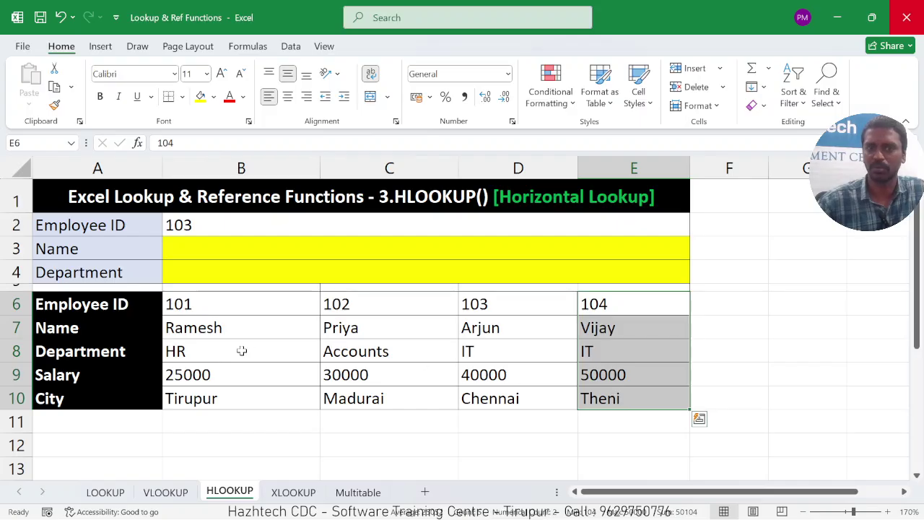
Enter the formula =HLOOKUP(B2,B6:E10,2,FALSE) in the Name cell B3 to retrieve the employee's name by exact match.
click(243, 244)
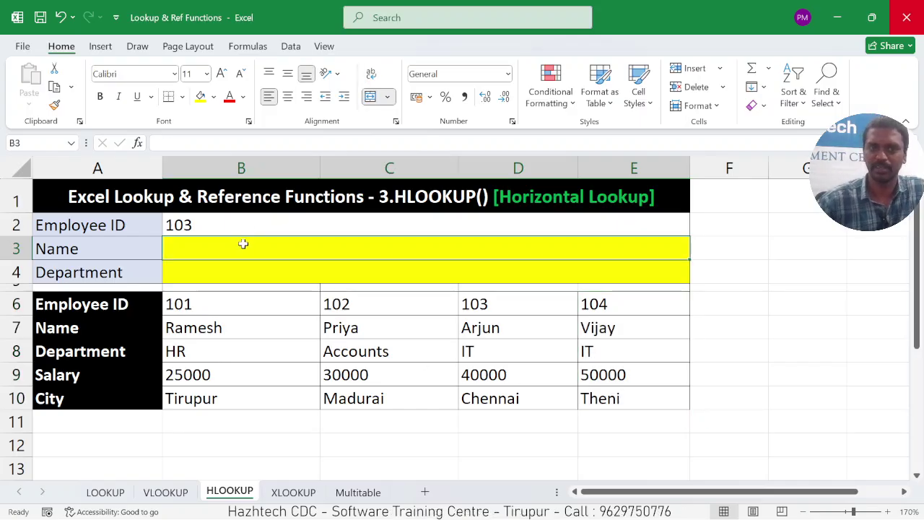
text(=)
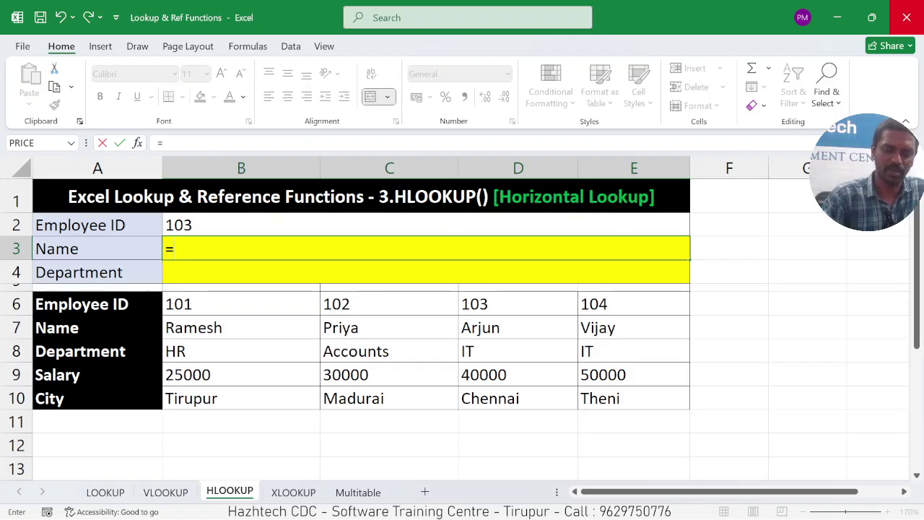
text(HLOOK)
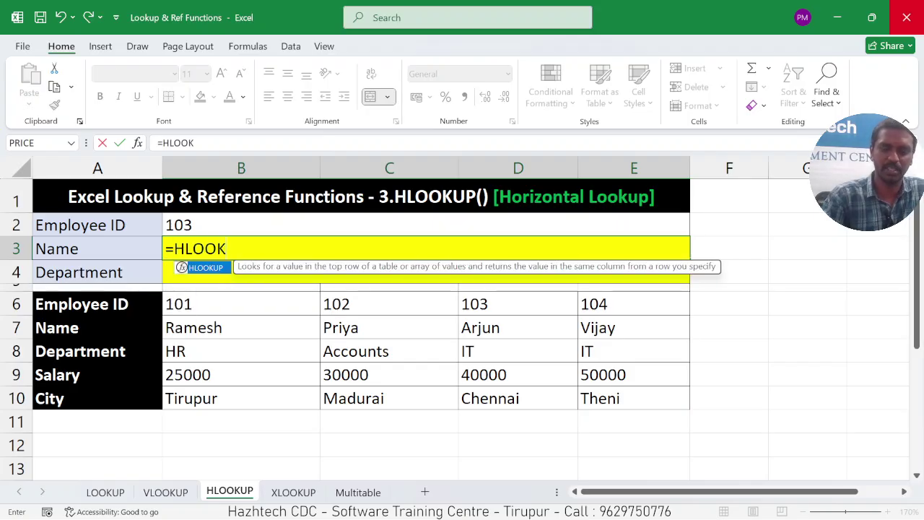
text(UP()
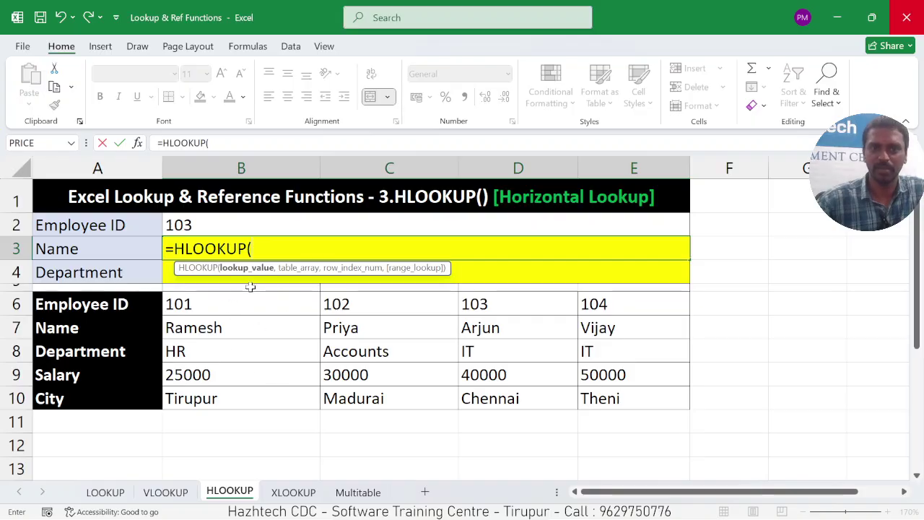
click(227, 224)
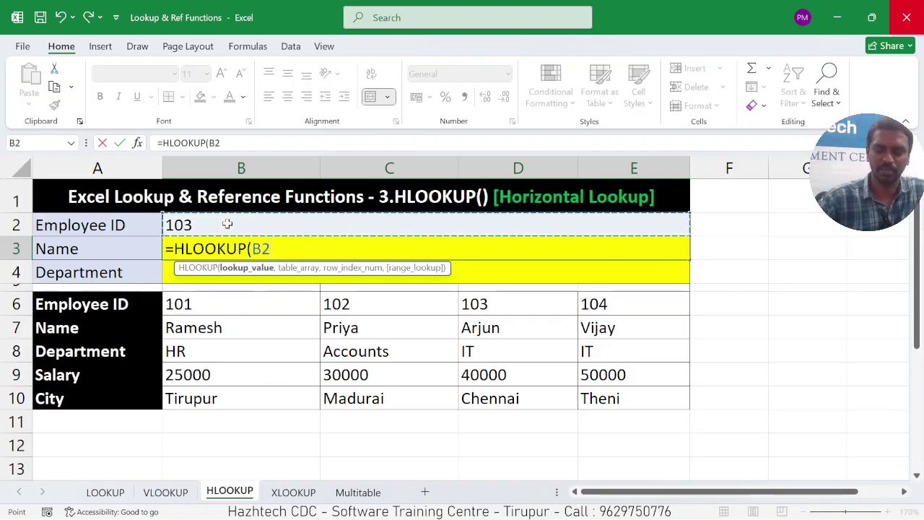
text(,)
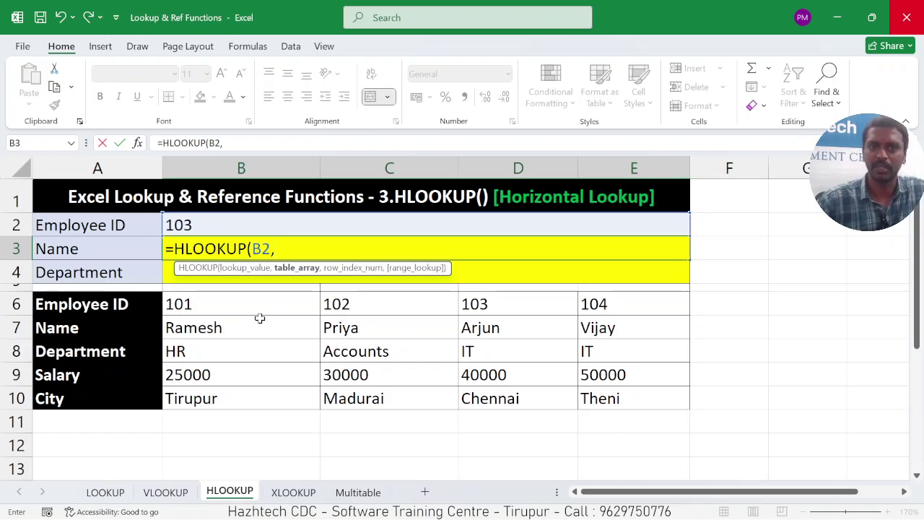
drag(199, 306, 606, 390)
text(,)
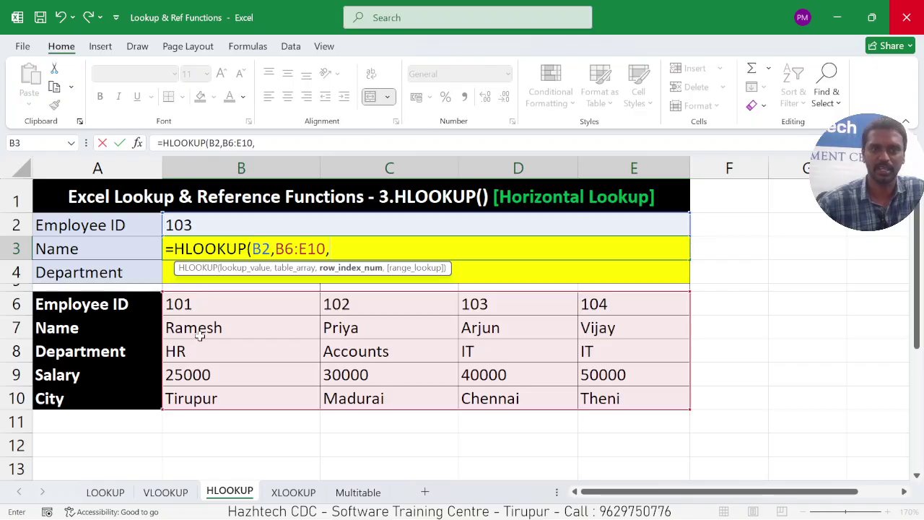
text(2)
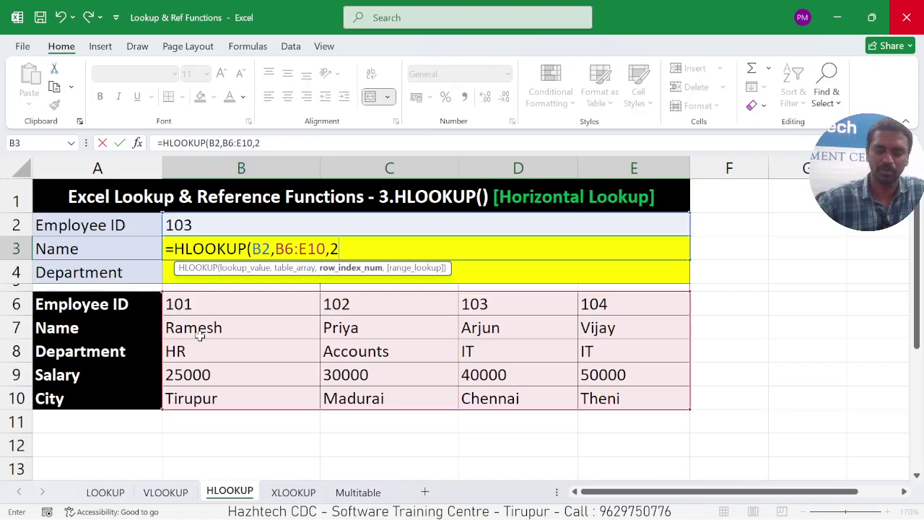
text(,)
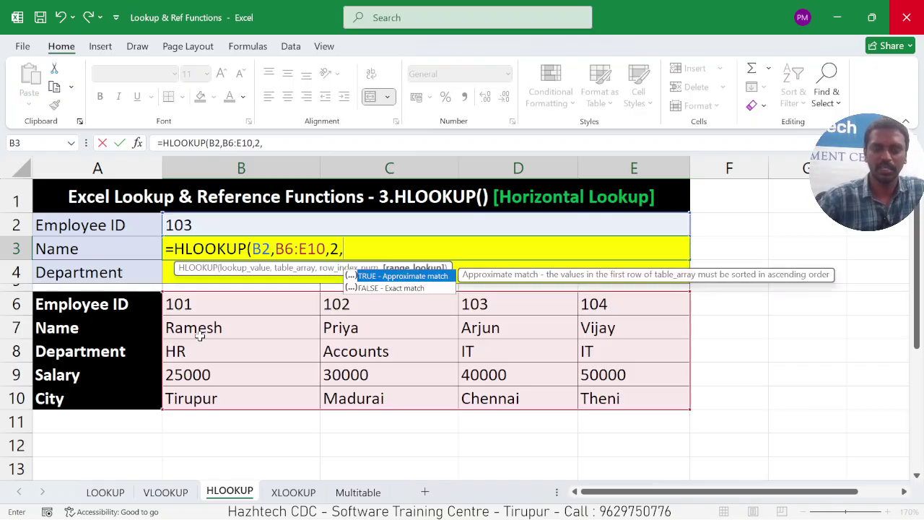
text(FALSE)
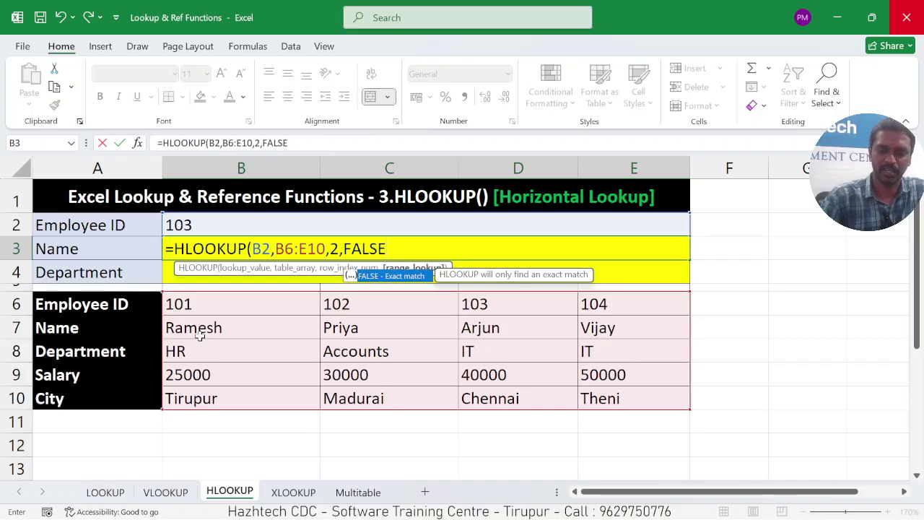
text())
key(Return)
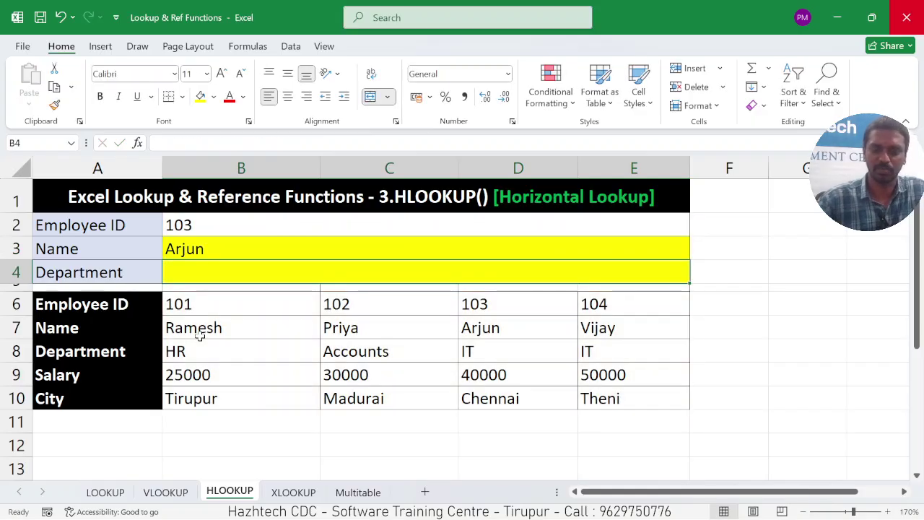
Enter the formula =HLOOKUP(B2,B6:E10,3,FALSE) in the Department cell B4 to retrieve the employee's department by exact match.
text(=HLOOK)
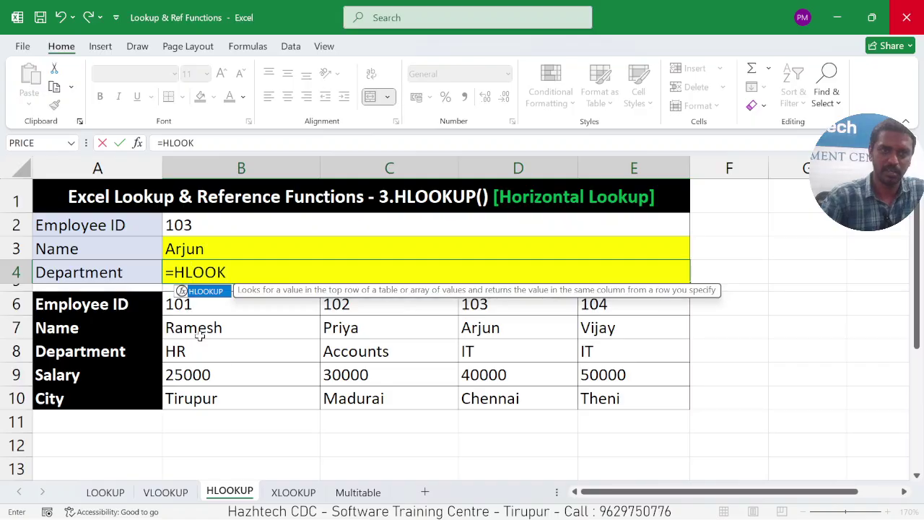
text(UP)
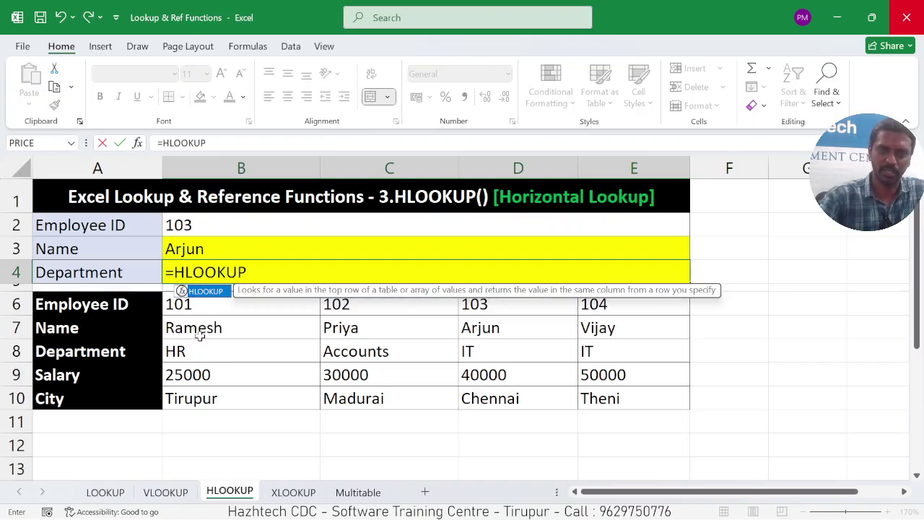
text(()
click(231, 225)
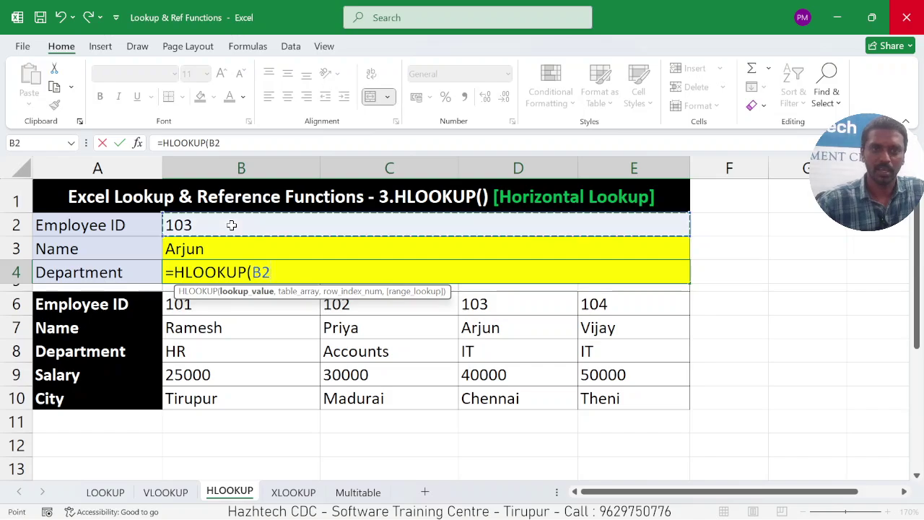
text(,)
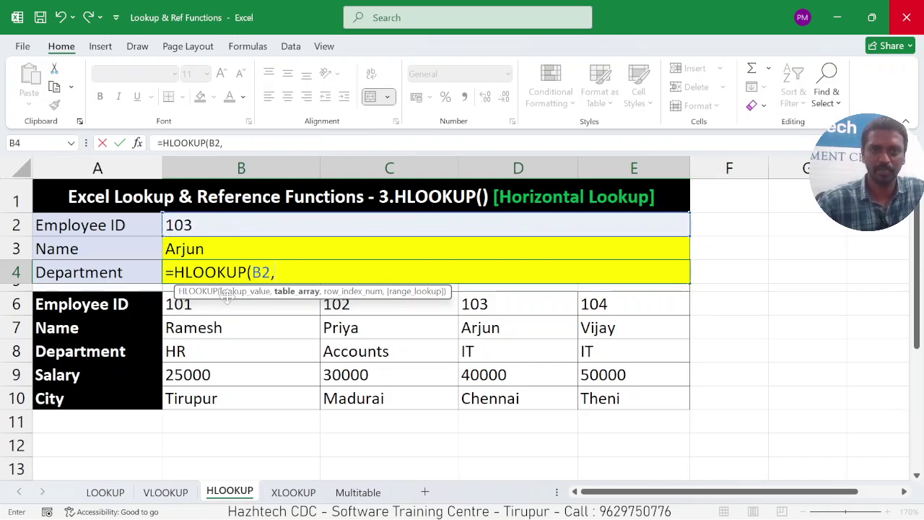
drag(226, 299, 590, 393)
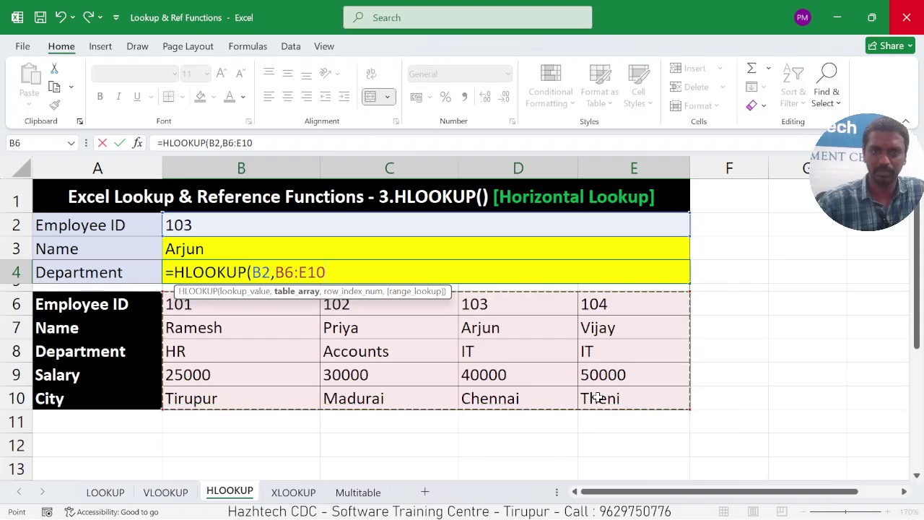
text(,)
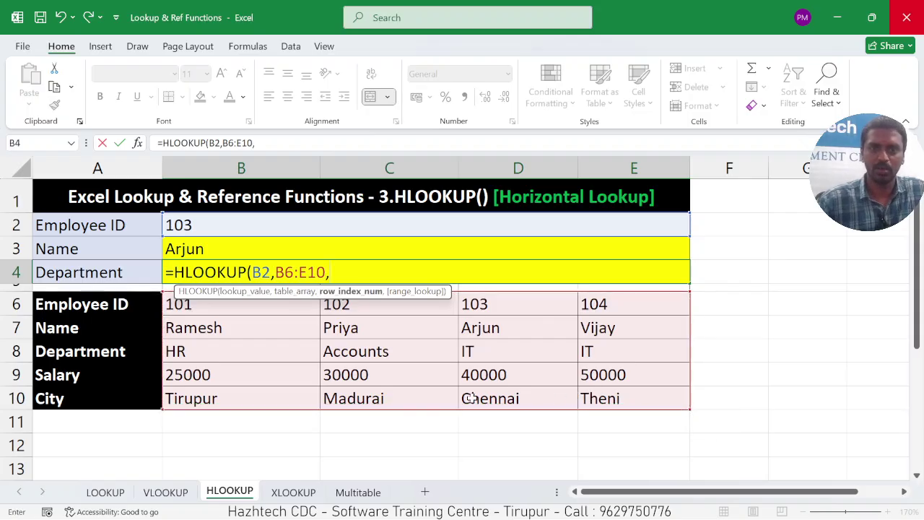
text(3)
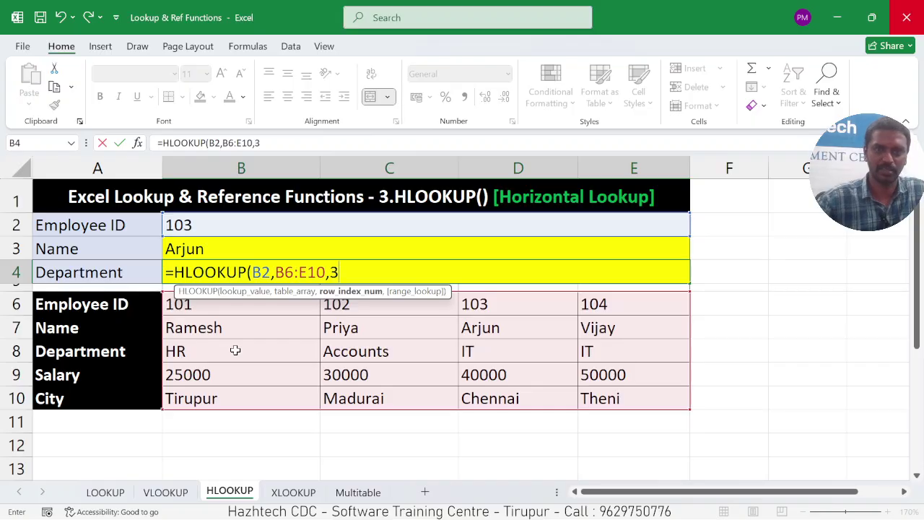
text(,)
text(FAL)
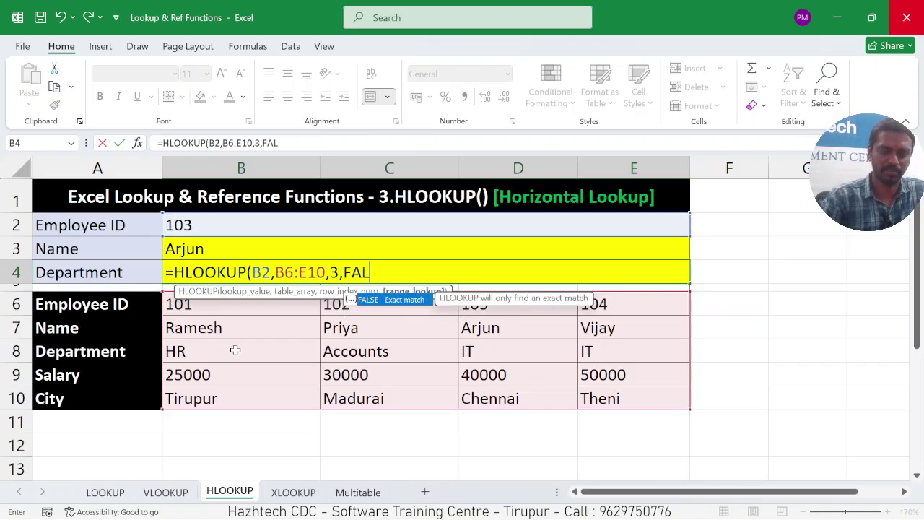
text(SE))
key(Return)
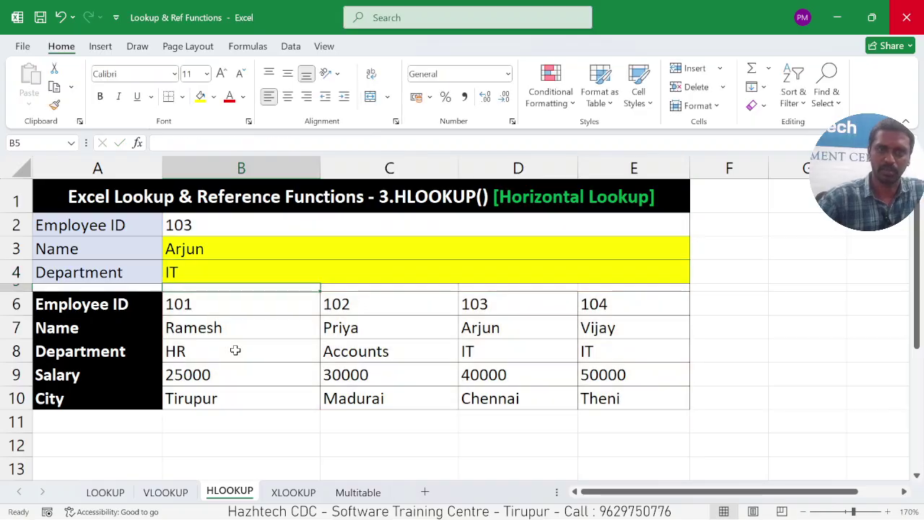
Change the Employee ID in B2 to that of the employee recorded in column B.
click(216, 225)
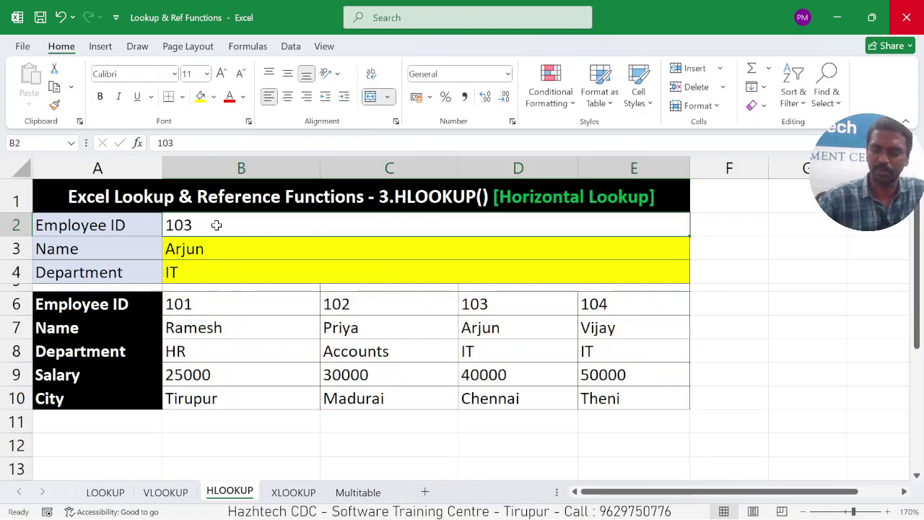
text(101)
key(Return)
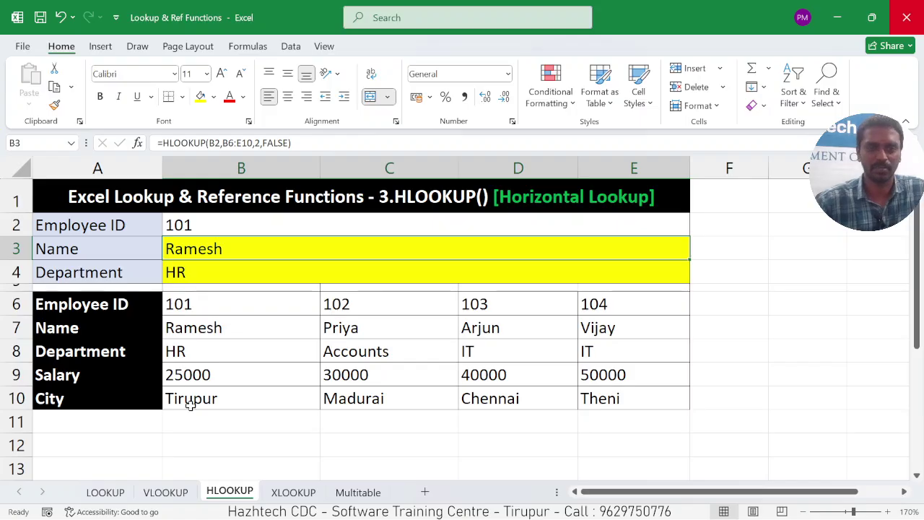
Return to the VLOOKUP sheet and clear the existing formula from D16 beside the minimum marks and grade table.
click(167, 496)
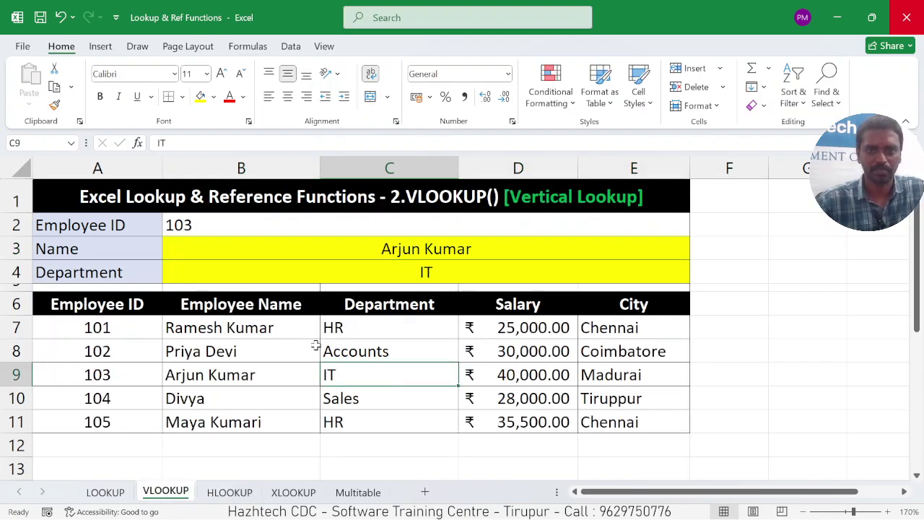
click(376, 250)
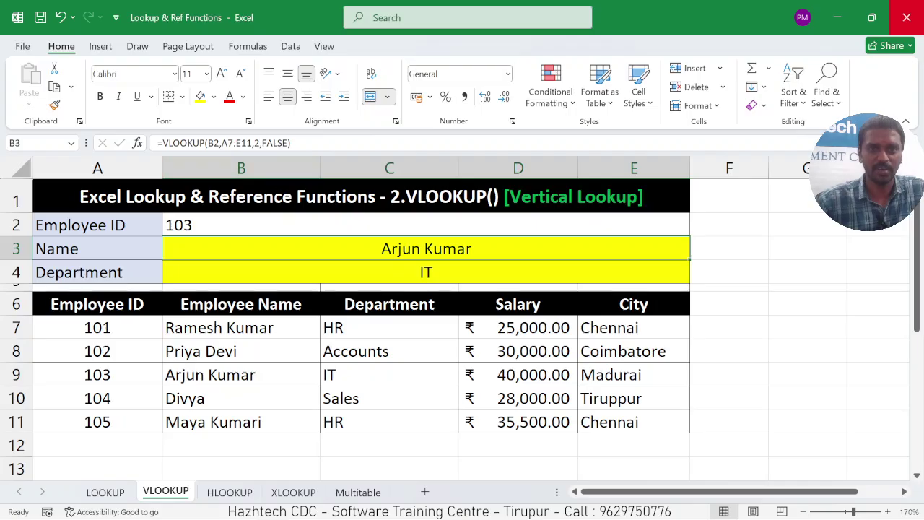
scroll(245, 335, down, 1)
scroll(245, 335, down, 3)
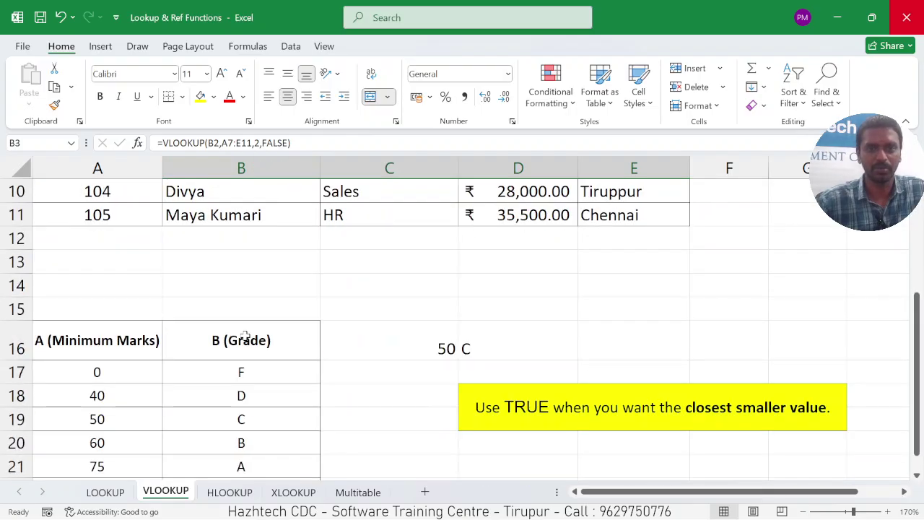
click(488, 344)
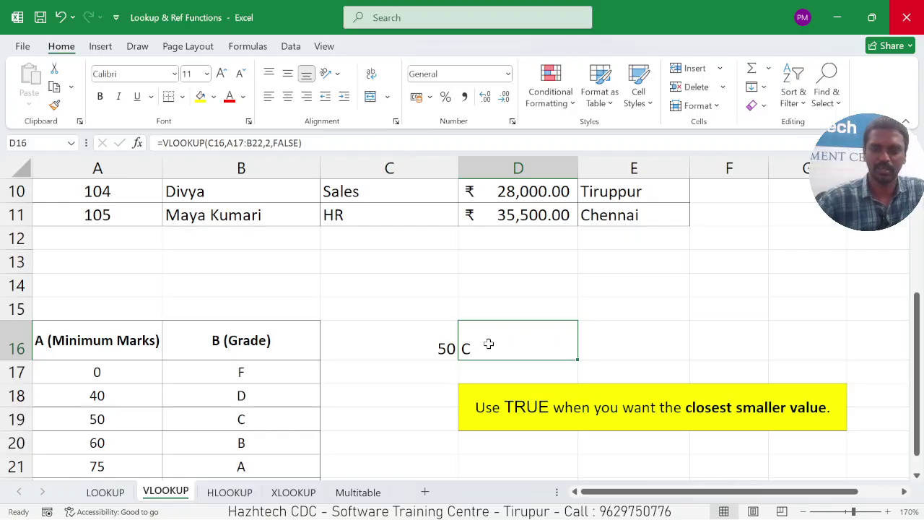
key(Delete)
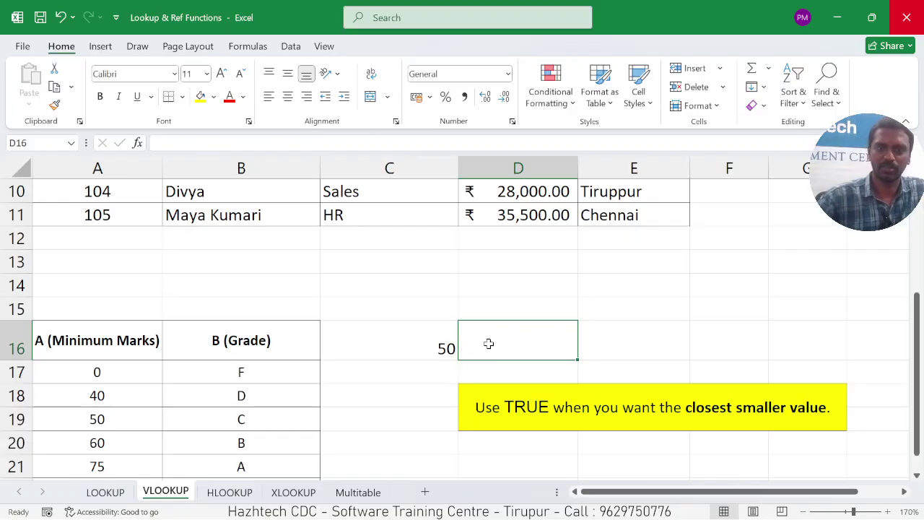
Enter the formula =VLOOKUP(C16,A17:B22,2,TRUE) in D16 to return the grade for the marks in C16 by approximate match.
scroll(488, 343, down, 1)
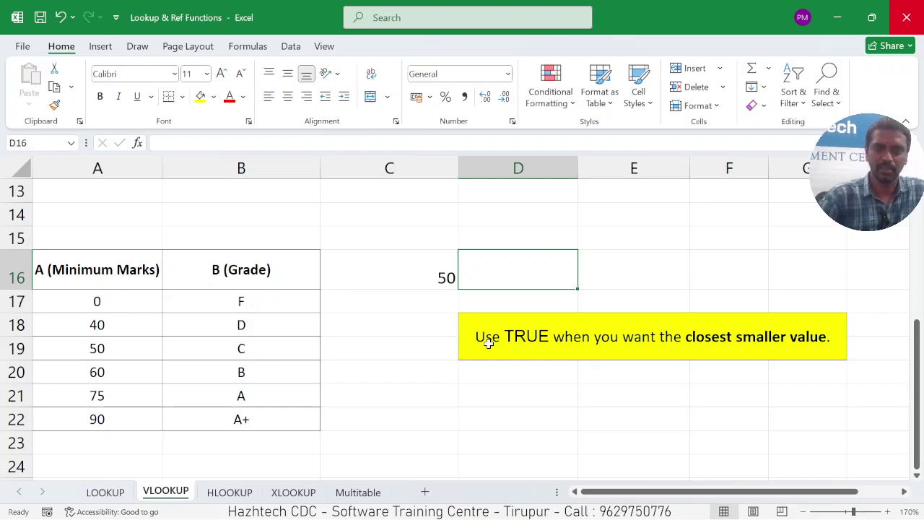
text(=V)
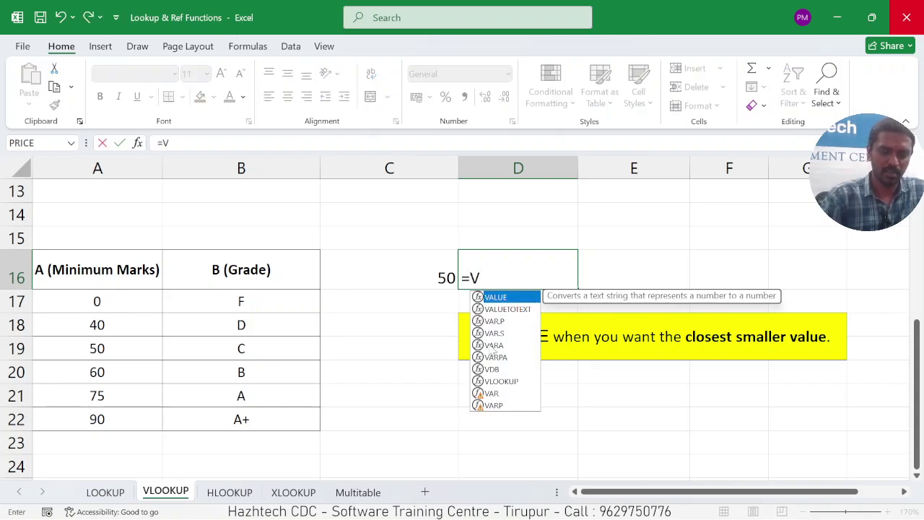
text(LOOKUP)
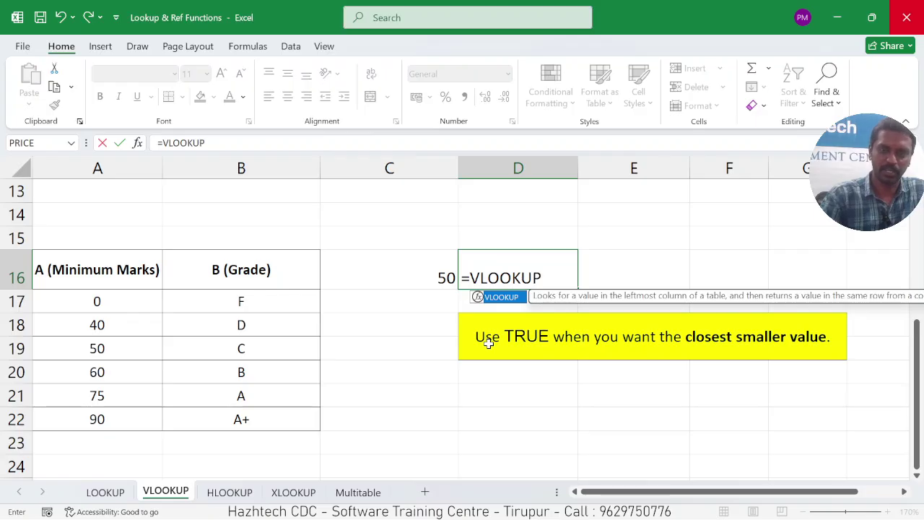
text(()
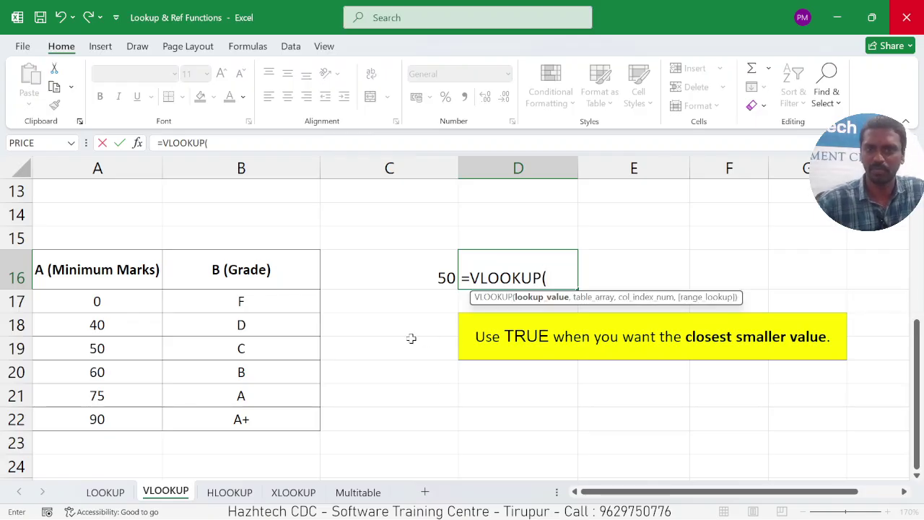
click(406, 272)
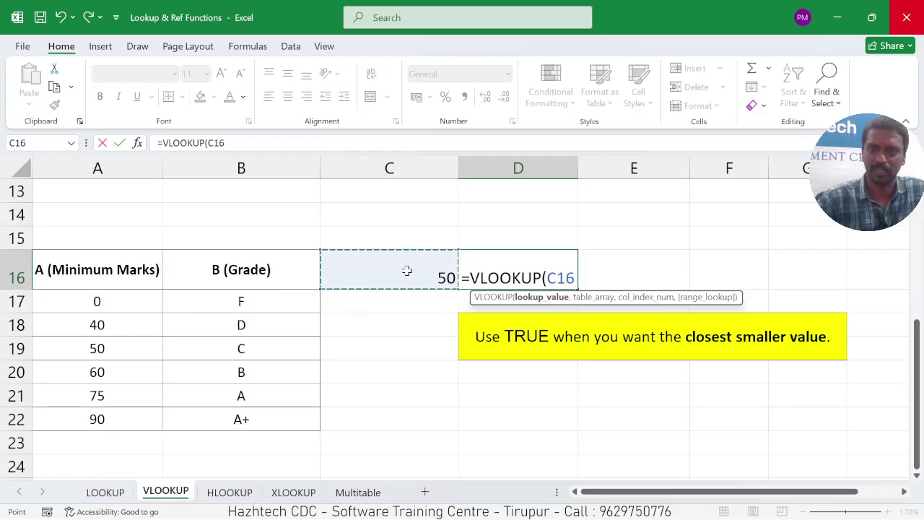
text(,)
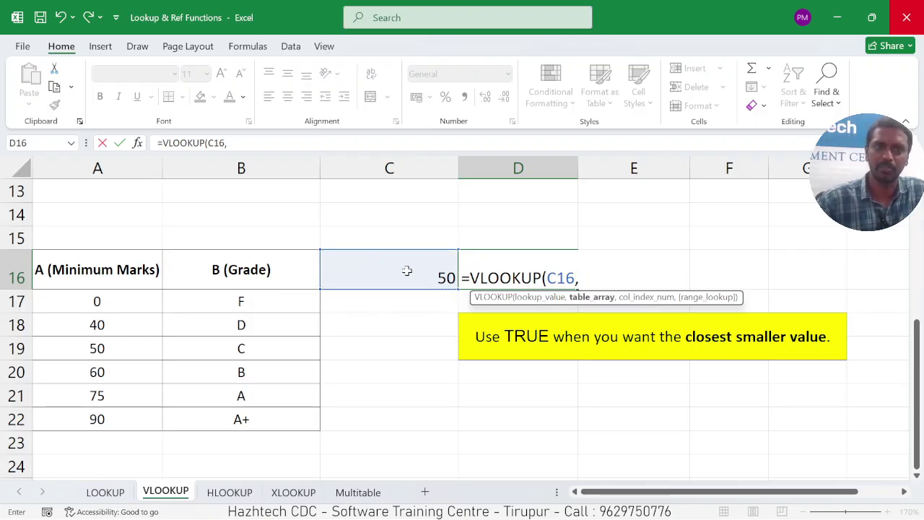
drag(90, 303, 256, 409)
text(,)
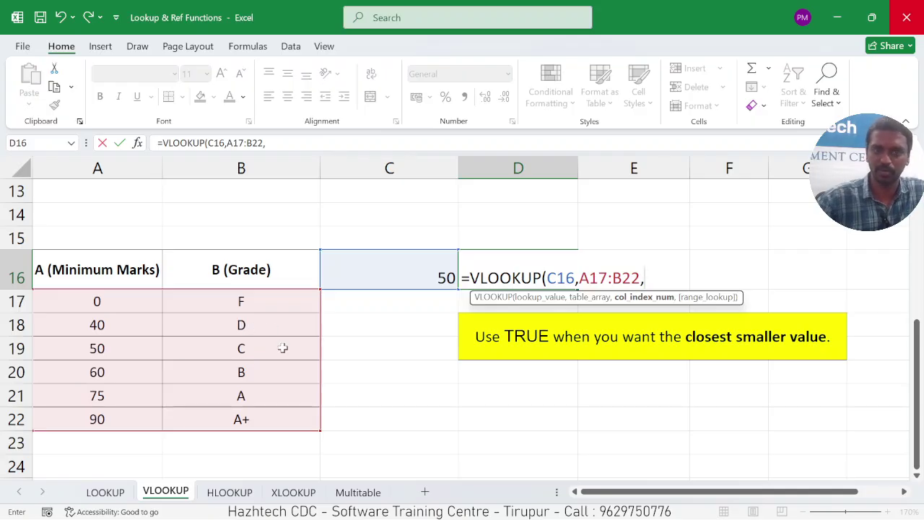
text(2)
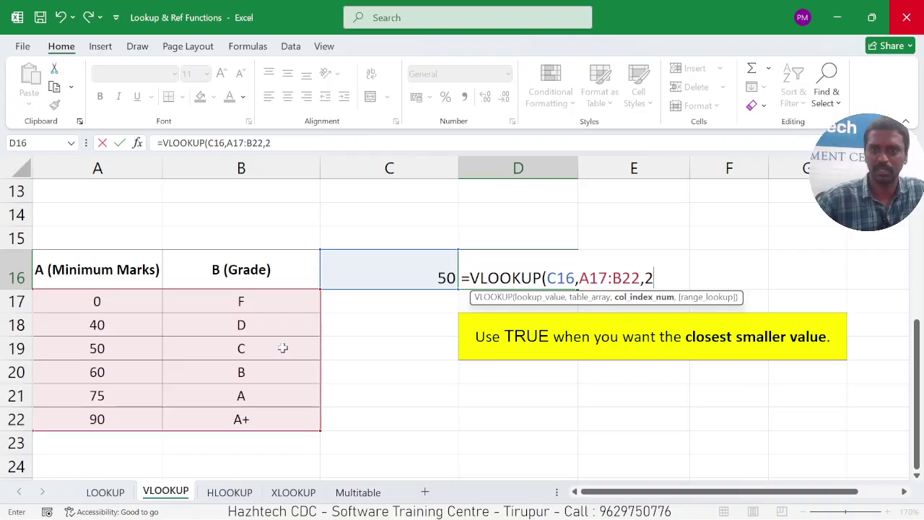
text(,)
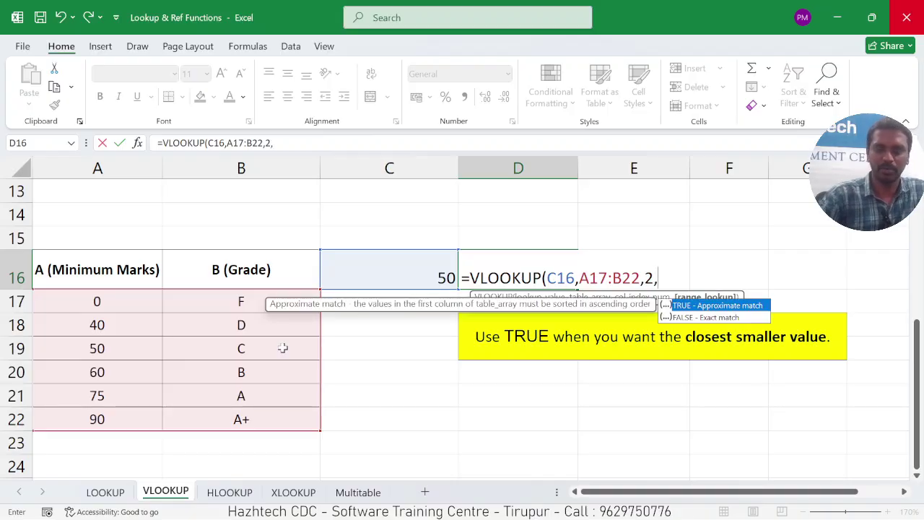
text(TRUE)
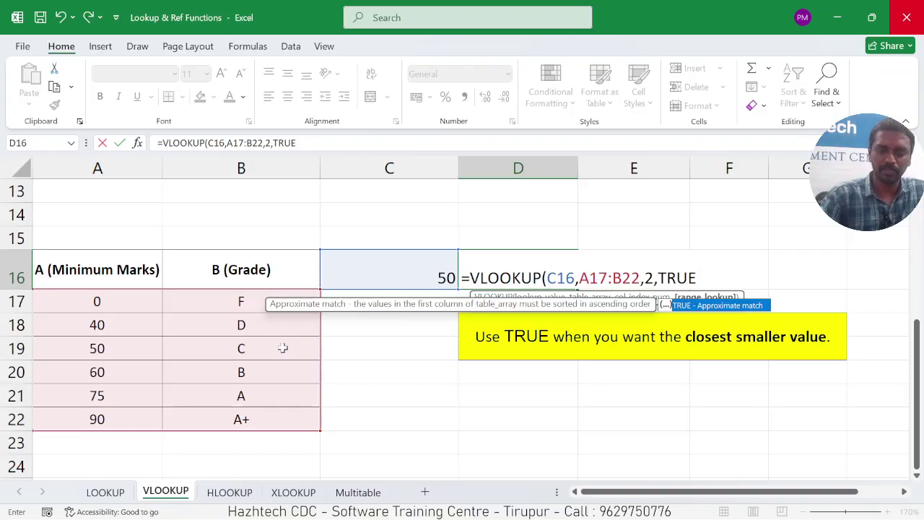
text())
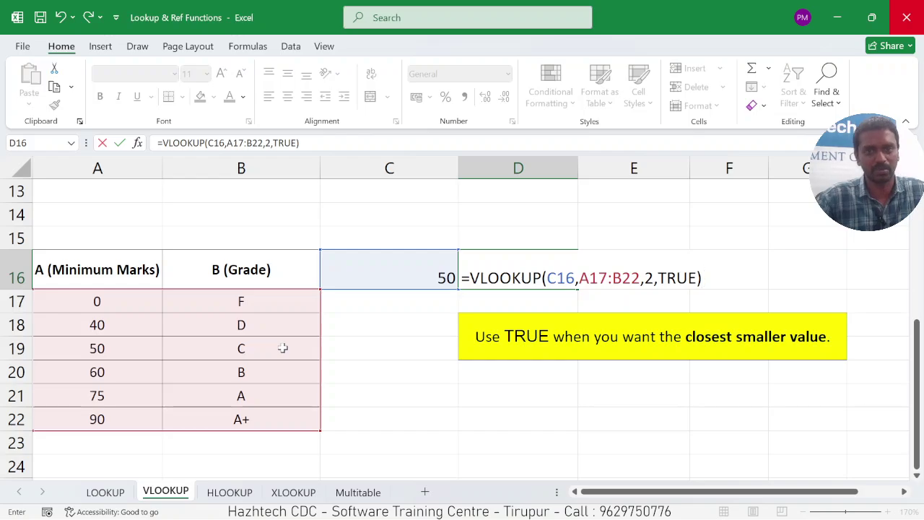
key(Return)
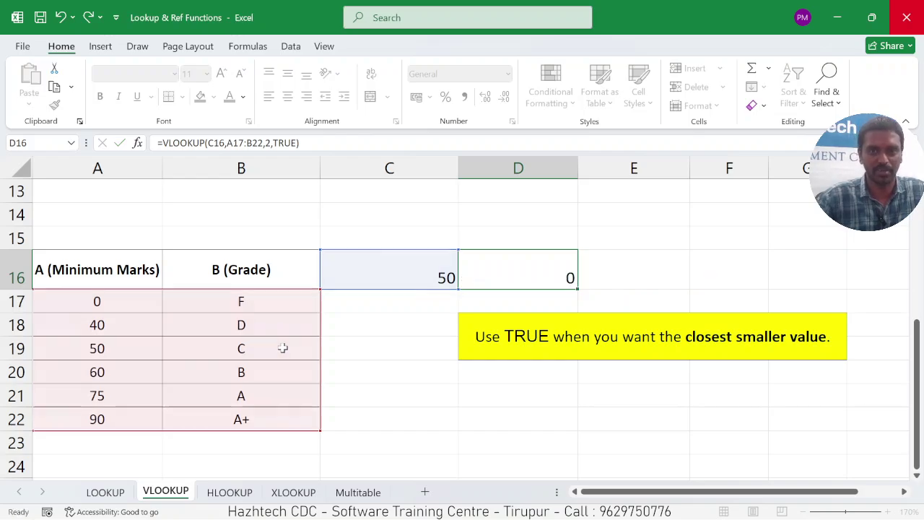
Check the table row for 50 marks and set the lookup marks in C16 to 45.
click(93, 351)
click(261, 351)
click(420, 281)
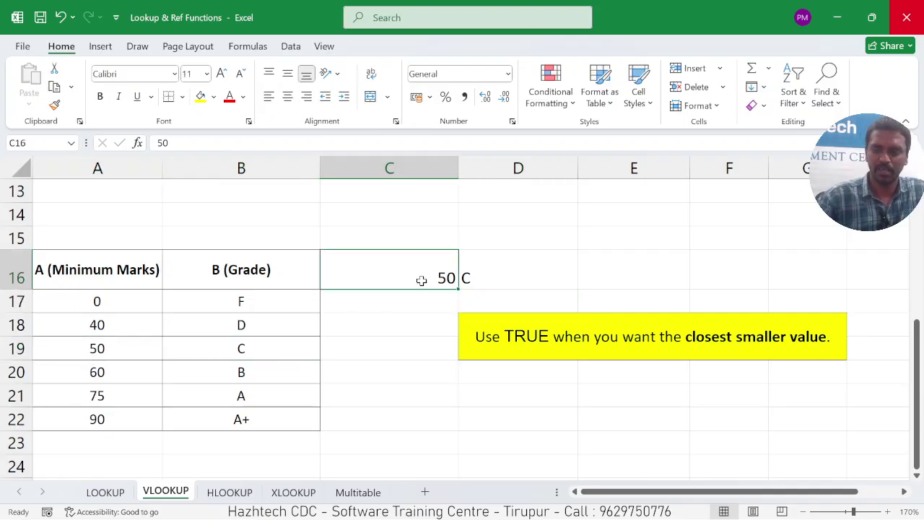
text(45)
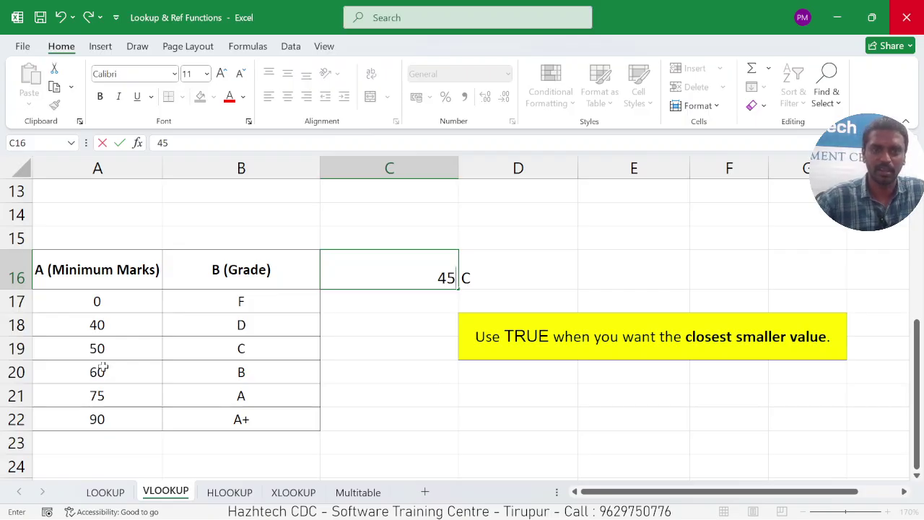
key(Return)
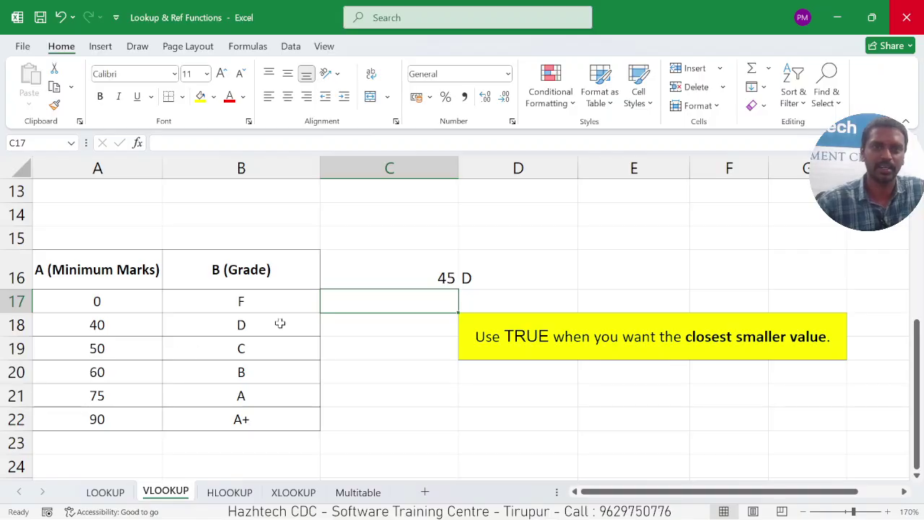
Compare the result in D16 with the table row for 40 marks and change the formula's match argument to FALSE.
click(487, 281)
click(424, 279)
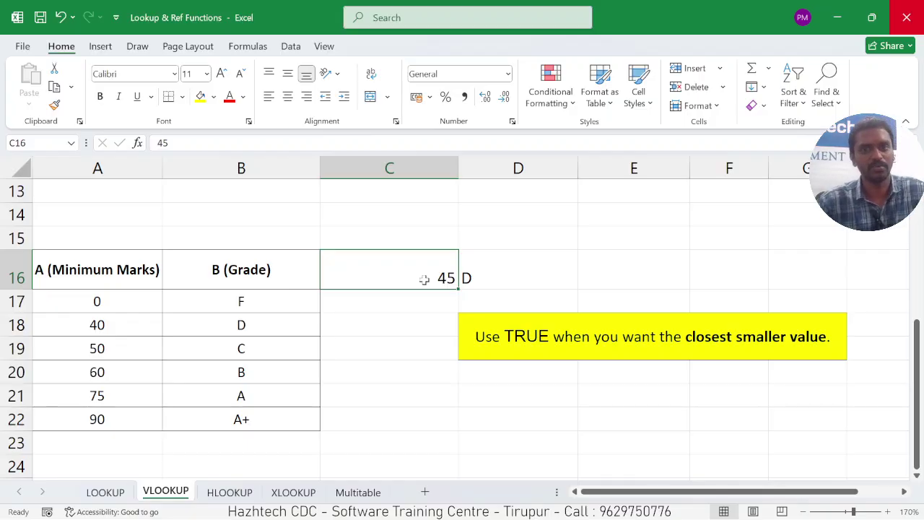
click(498, 273)
click(435, 275)
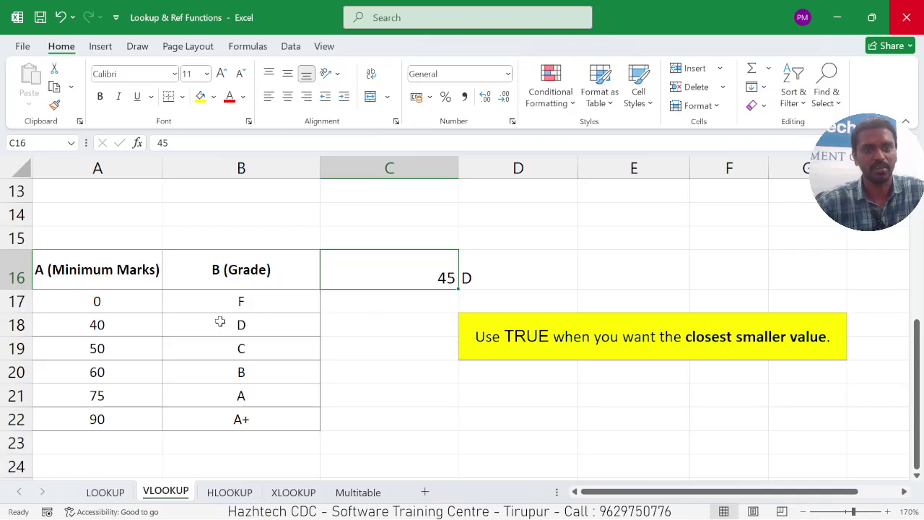
click(115, 334)
click(240, 329)
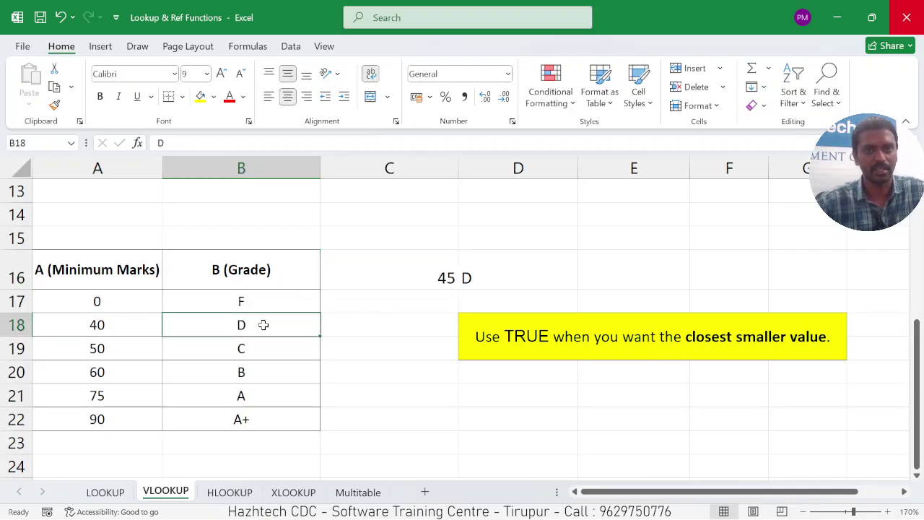
click(512, 266)
click(291, 143)
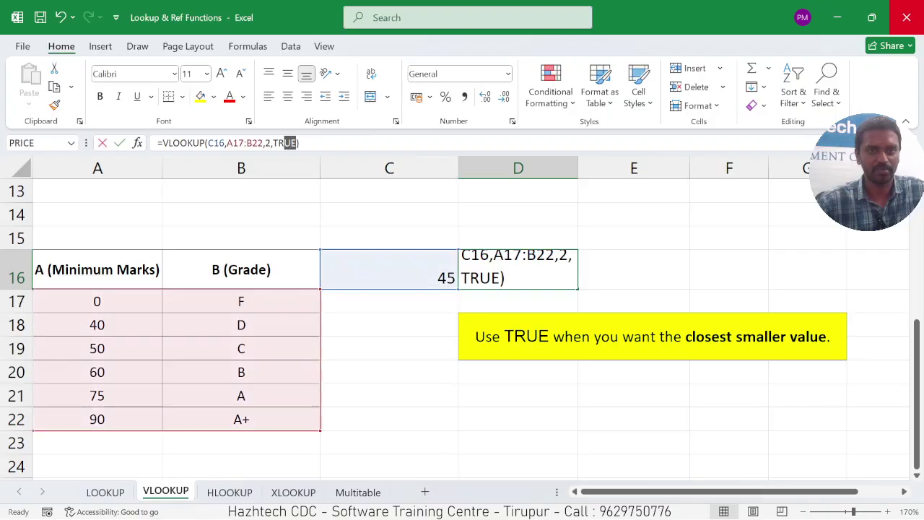
drag(284, 143, 273, 143)
text(FALSE)
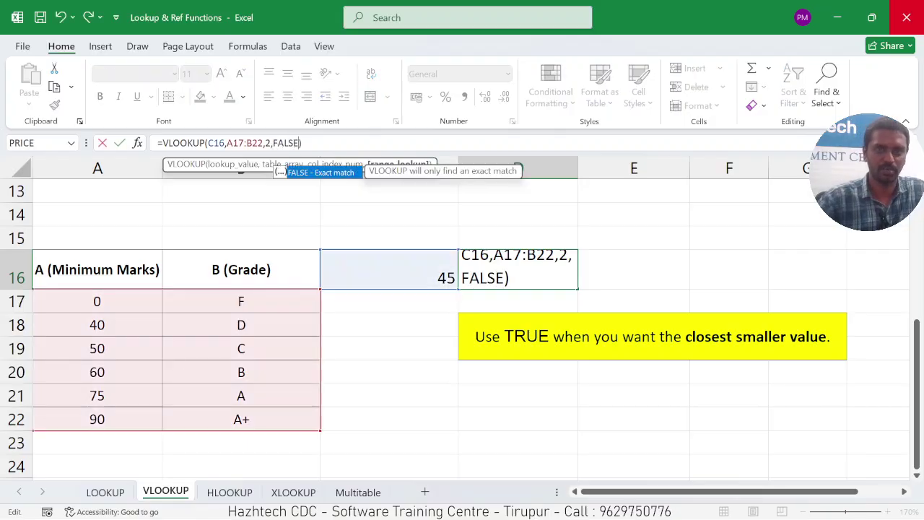
key(Return)
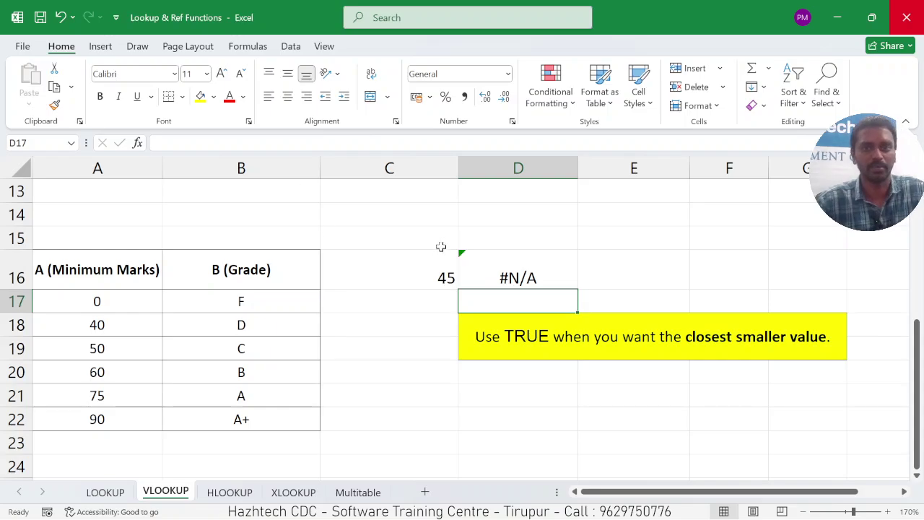
Set the lookup marks in C16 to 50 and check the exact-match grade in D16.
click(660, 269)
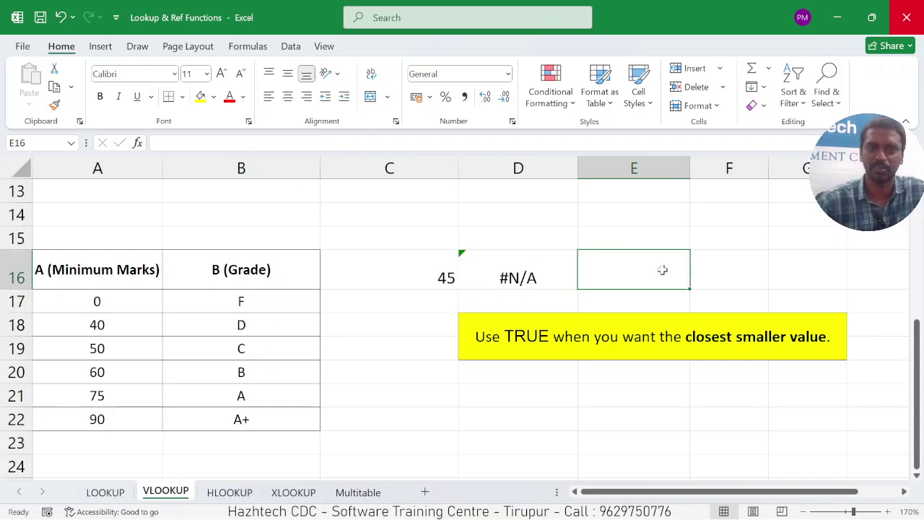
click(420, 274)
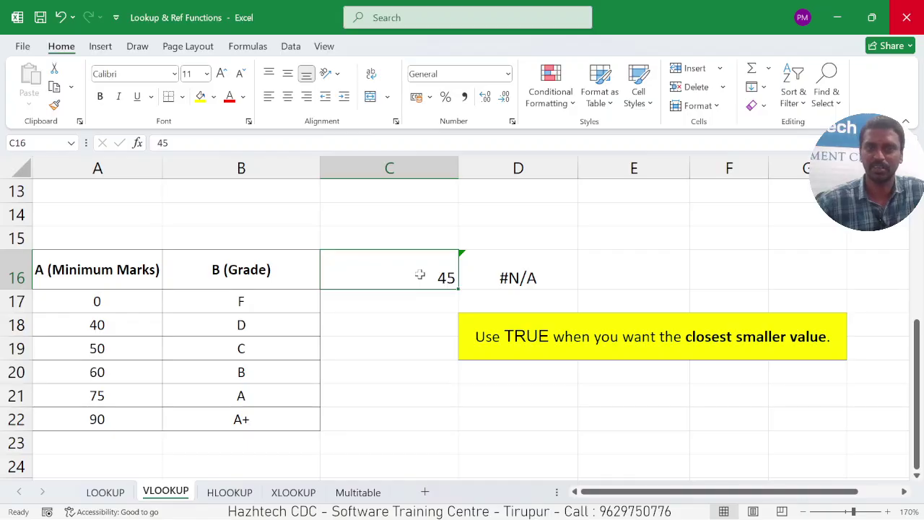
text(50)
key(Return)
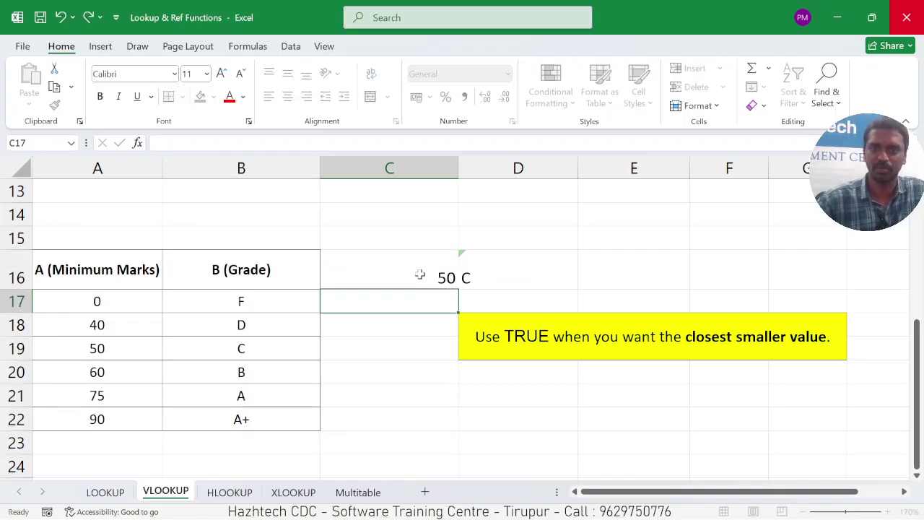
click(420, 275)
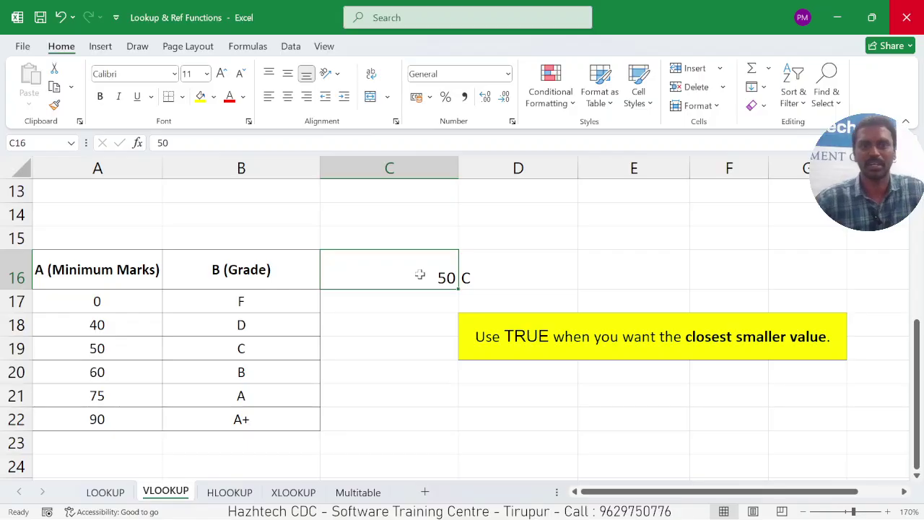
click(510, 270)
click(410, 278)
click(513, 272)
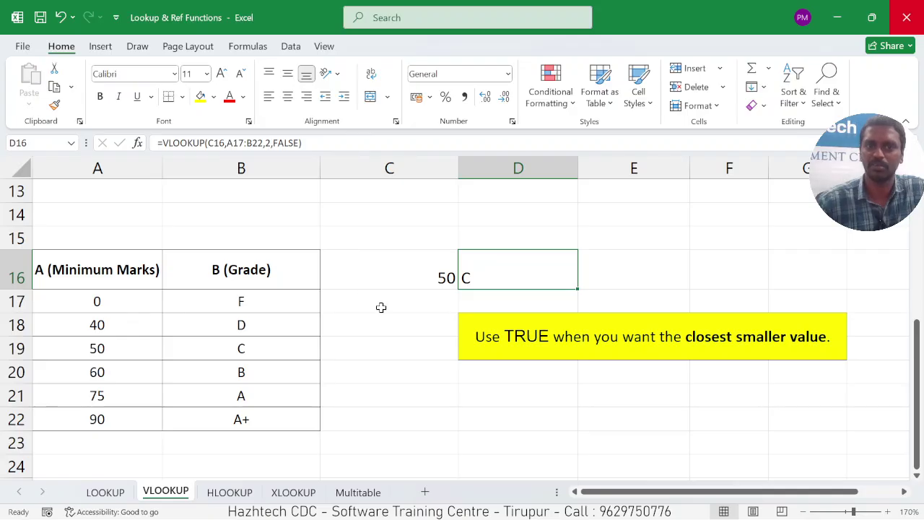
Go to the Extended Lookup section of the XLOOKUP sheet and select the yellow result cell C2 beside the lookup value.
click(229, 492)
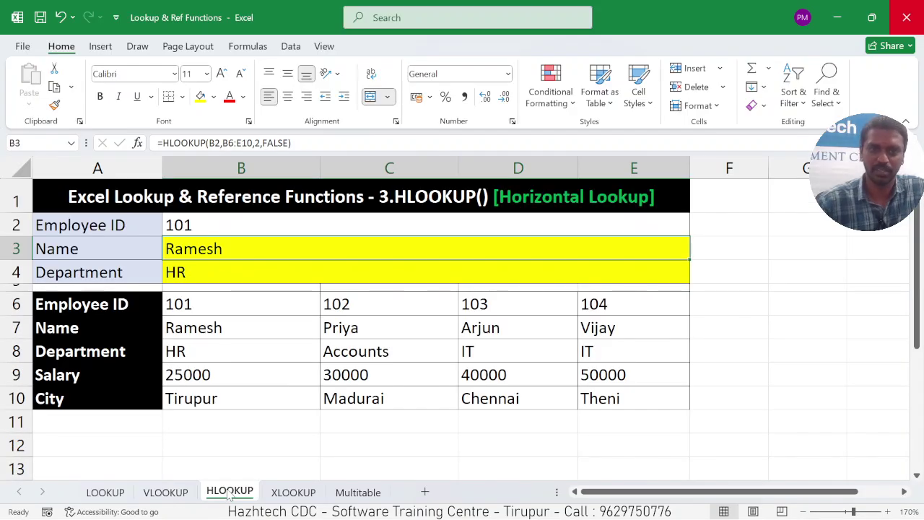
click(293, 492)
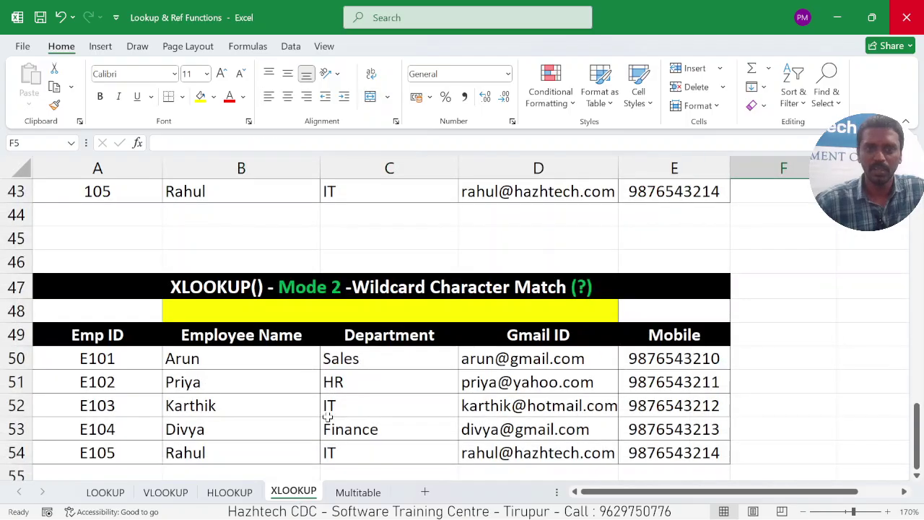
scroll(351, 413, up, 14)
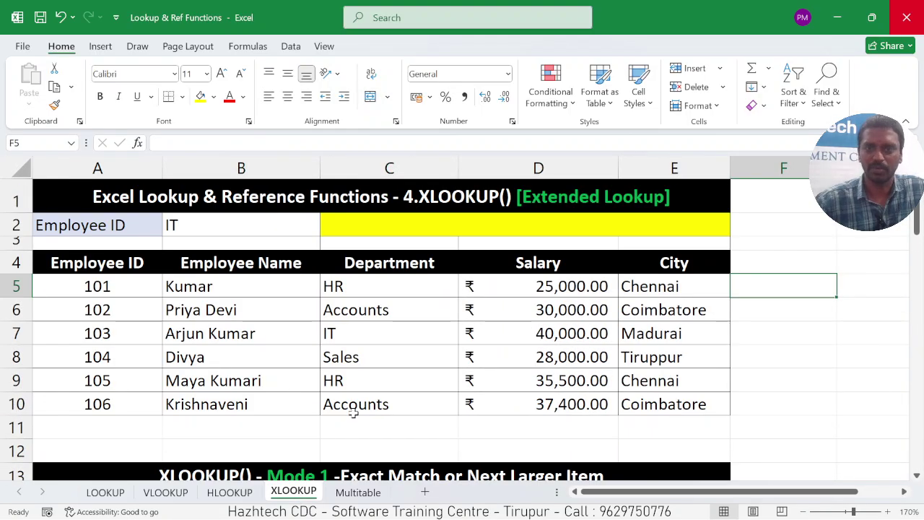
click(831, 312)
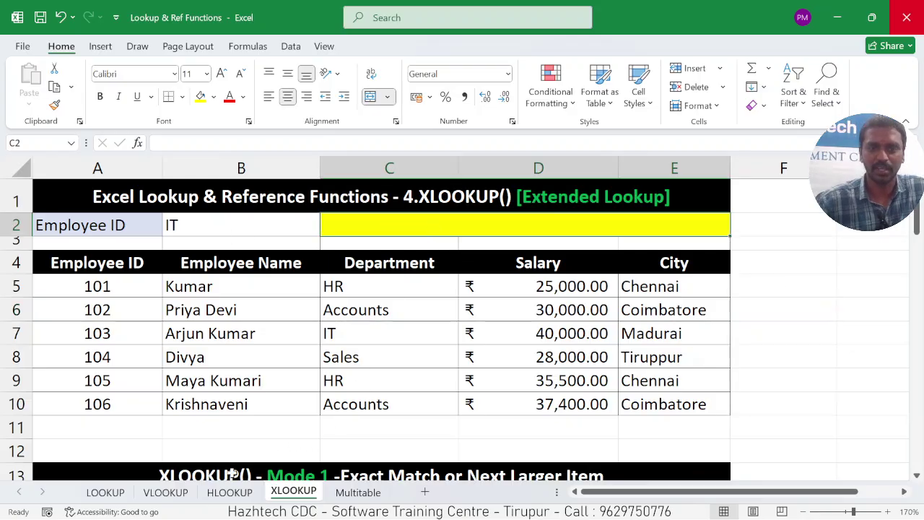
Compare the vertical Employee ID column on the VLOOKUP sheet with the horizontal Employee ID row and records on the HLOOKUP sheet.
click(230, 491)
click(165, 491)
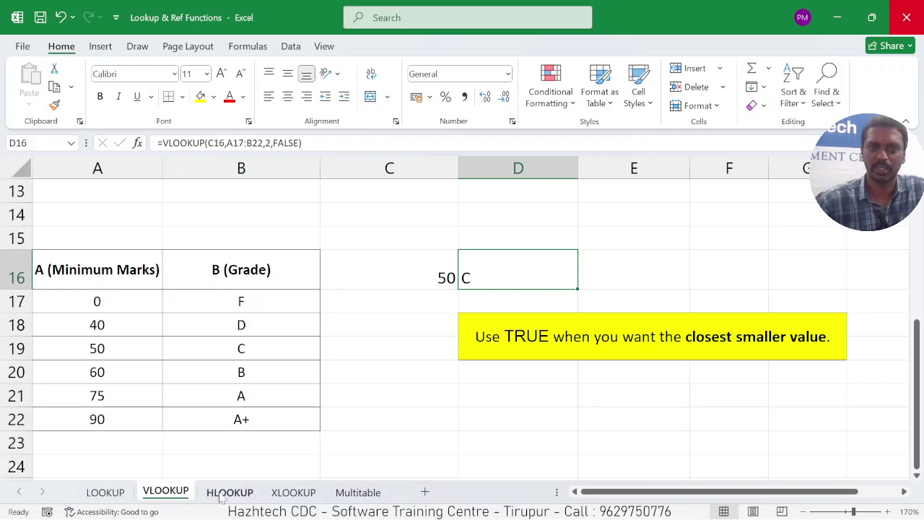
scroll(233, 452, up, 5)
drag(97, 325, 99, 422)
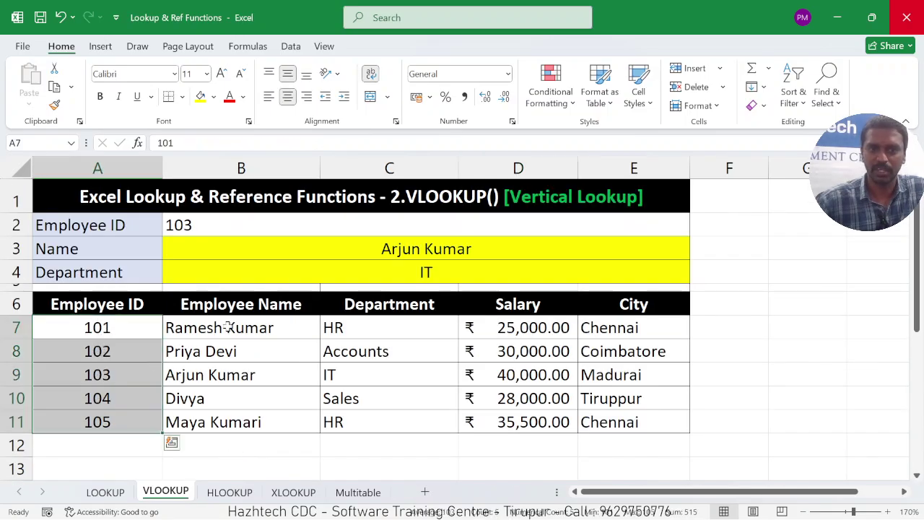
click(239, 491)
drag(216, 303, 595, 304)
drag(310, 334, 588, 394)
Begin an XLOOKUP formula in C2 of the XLOOKUP sheet, looking up B2 in departments C5:C10 and returning employee names from B5:B10.
click(293, 492)
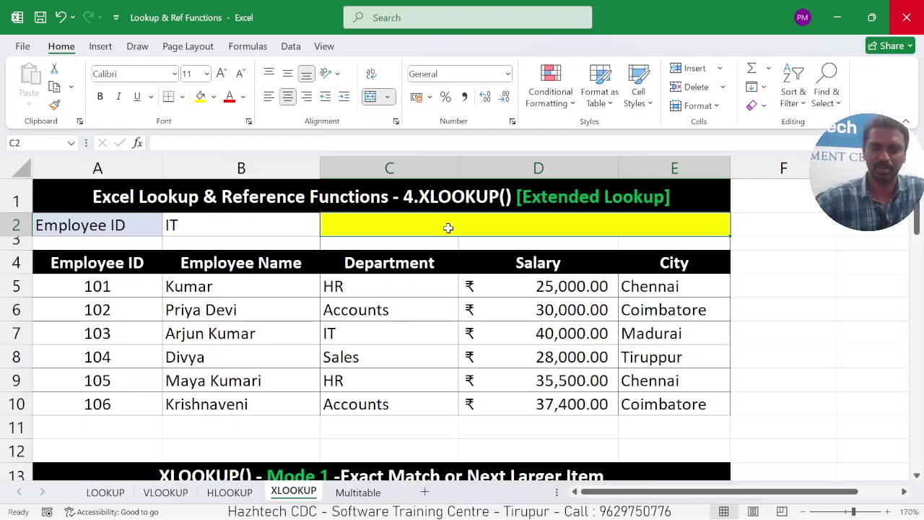
text(=XL)
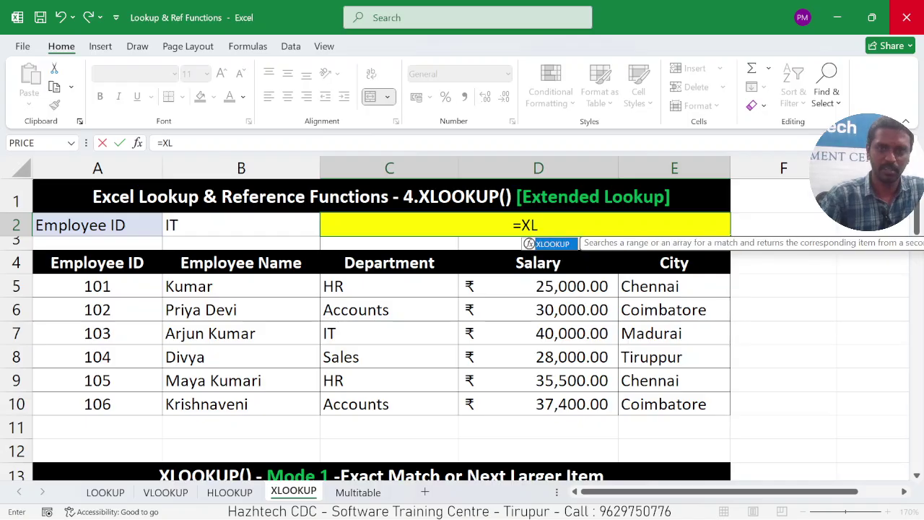
text(OOKUP)
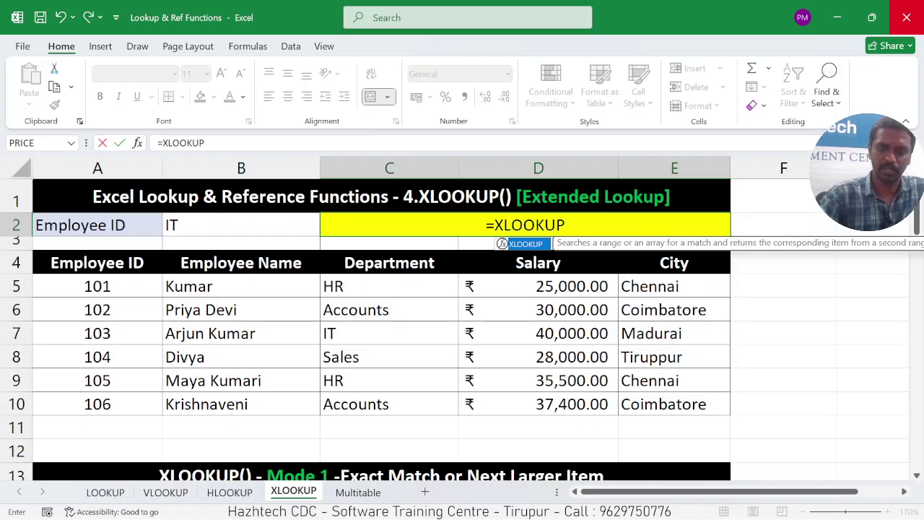
text(()
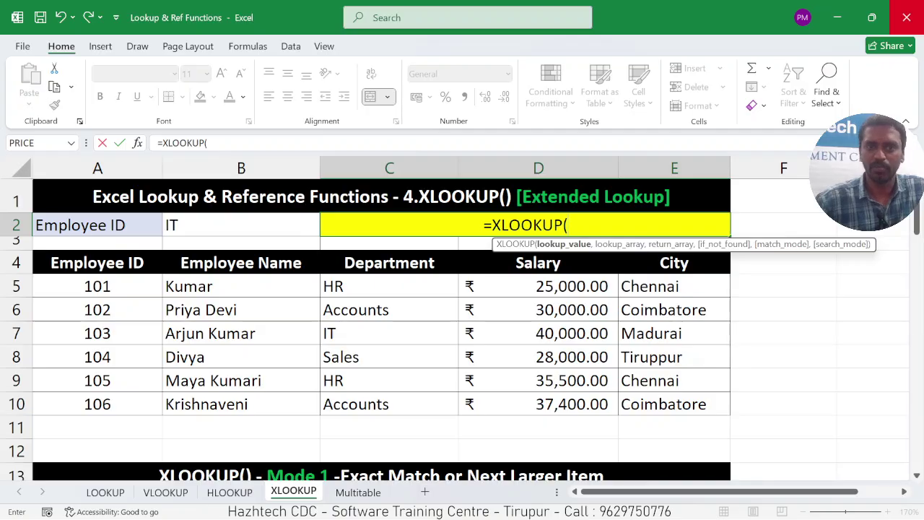
click(258, 221)
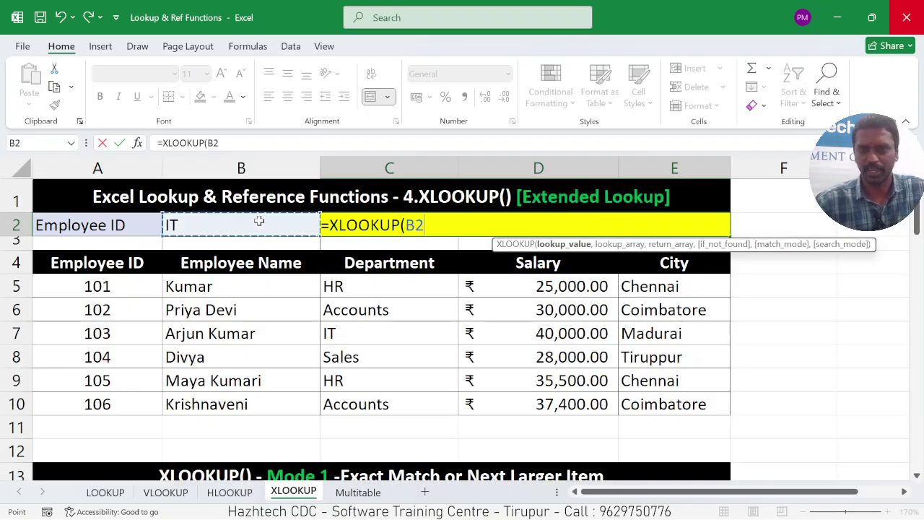
text(,)
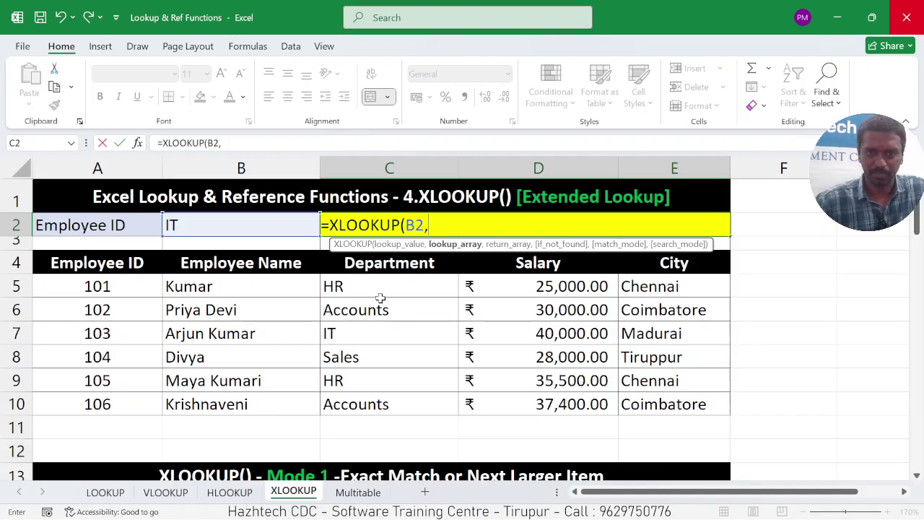
drag(378, 286, 367, 399)
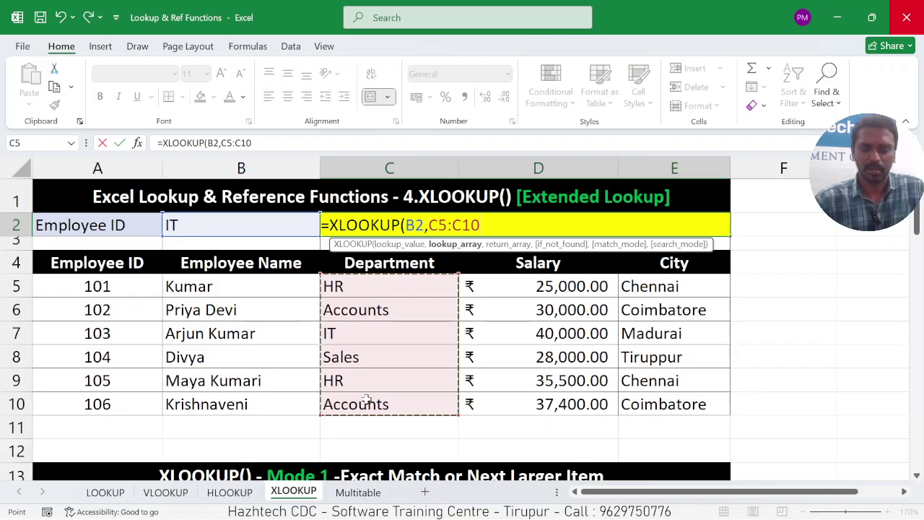
text(,)
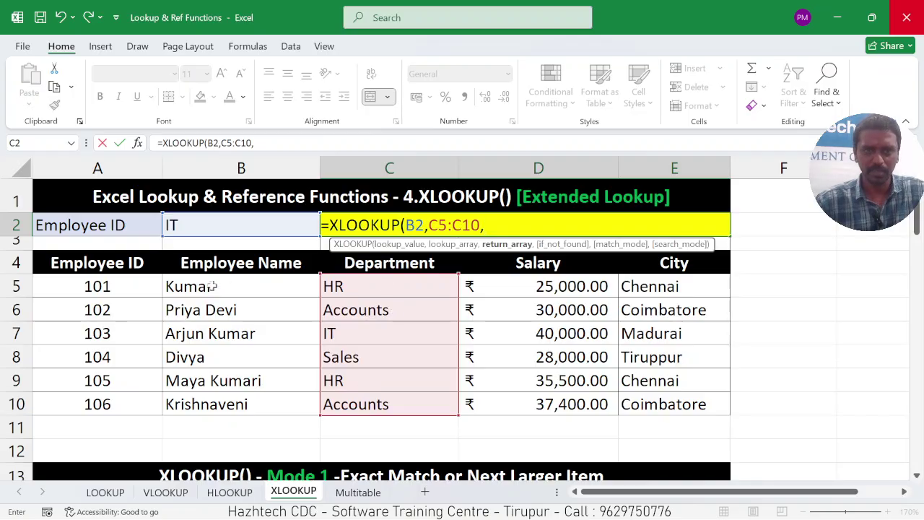
drag(210, 286, 210, 404)
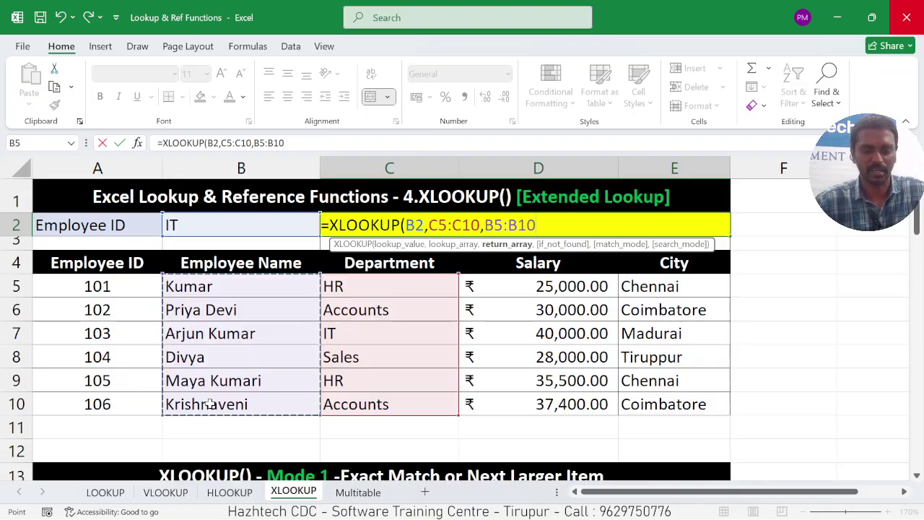
Complete the XLOOKUP formula in C2 with "No data" as the if-not-found text and match mode 0 for an exact match.
text(,)
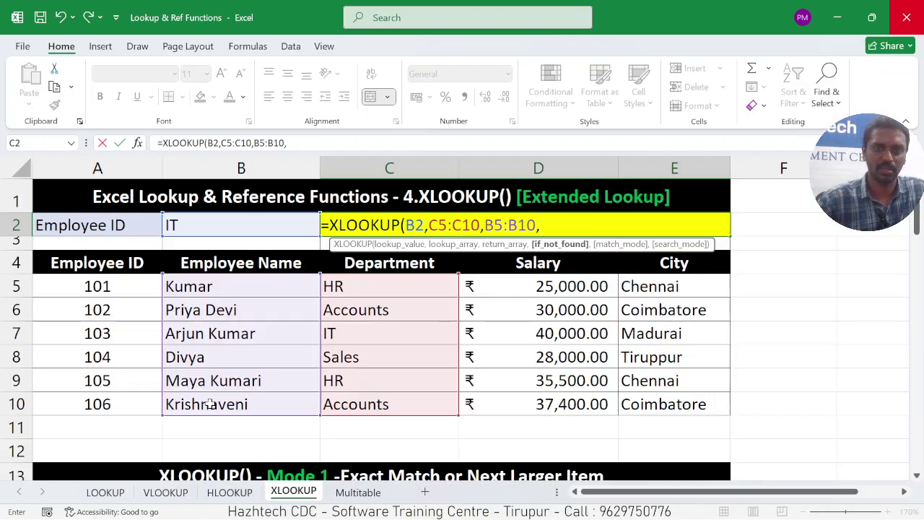
text("No dat)
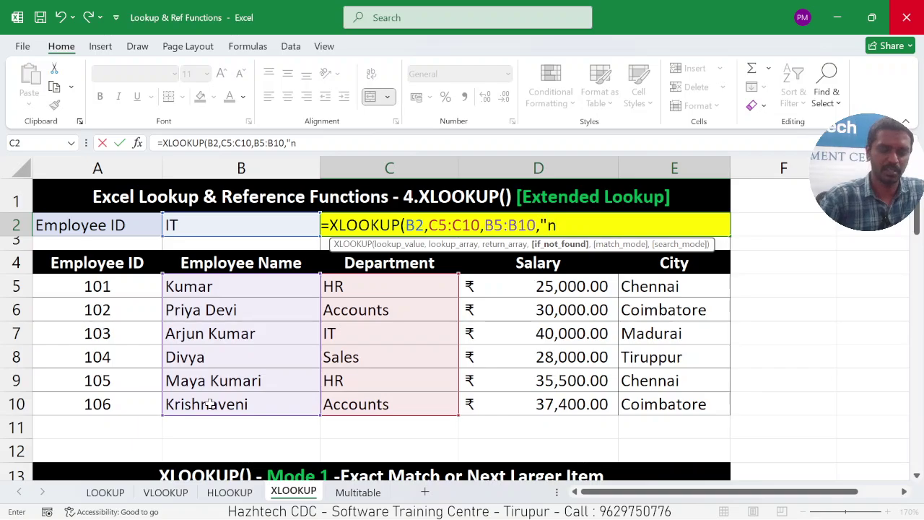
text(a)
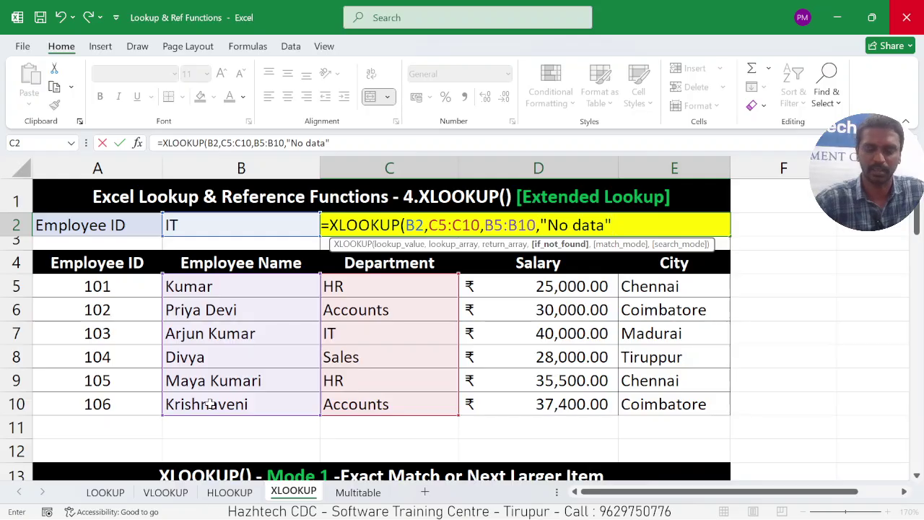
text(,)
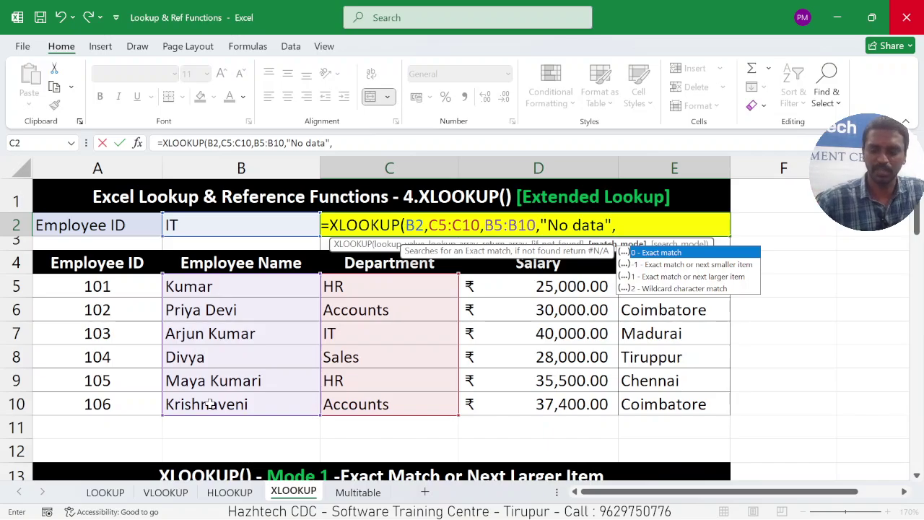
text(0))
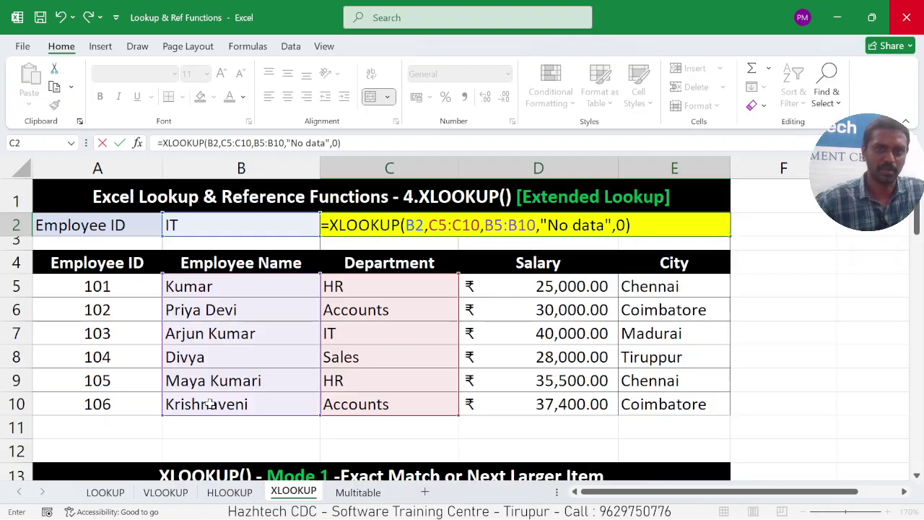
key(Return)
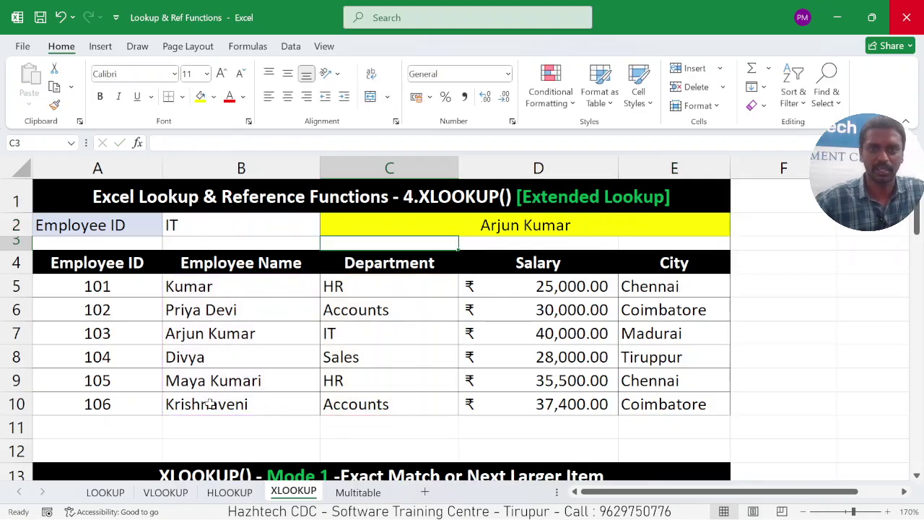
Compare the result in C2 with the department and employee name in the table's IT row.
click(338, 345)
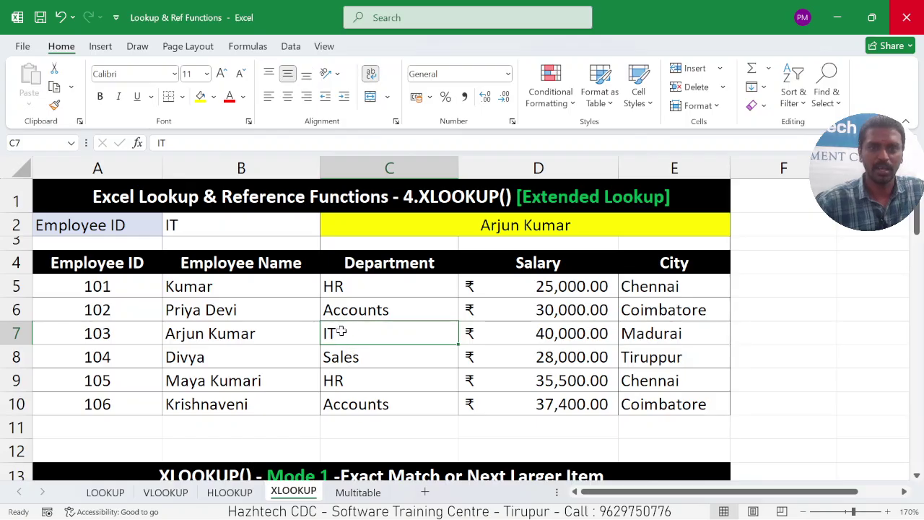
click(248, 332)
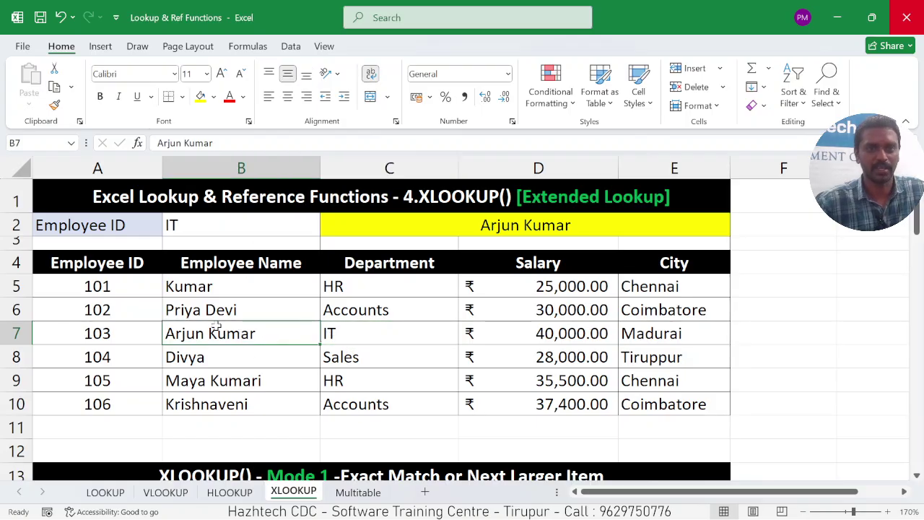
click(487, 230)
Set the lookup value in B2 to hr and compare the result in C2 with the first HR row of the table.
click(248, 228)
text(hr)
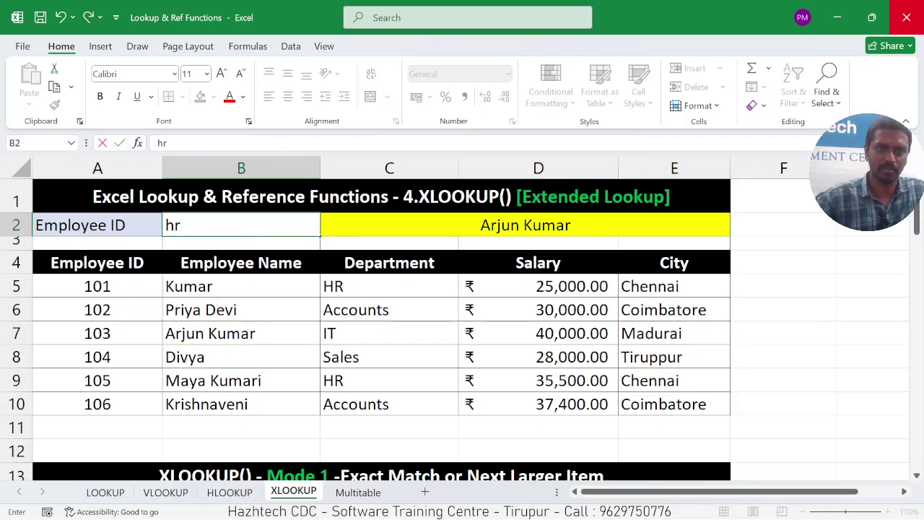
key(Return)
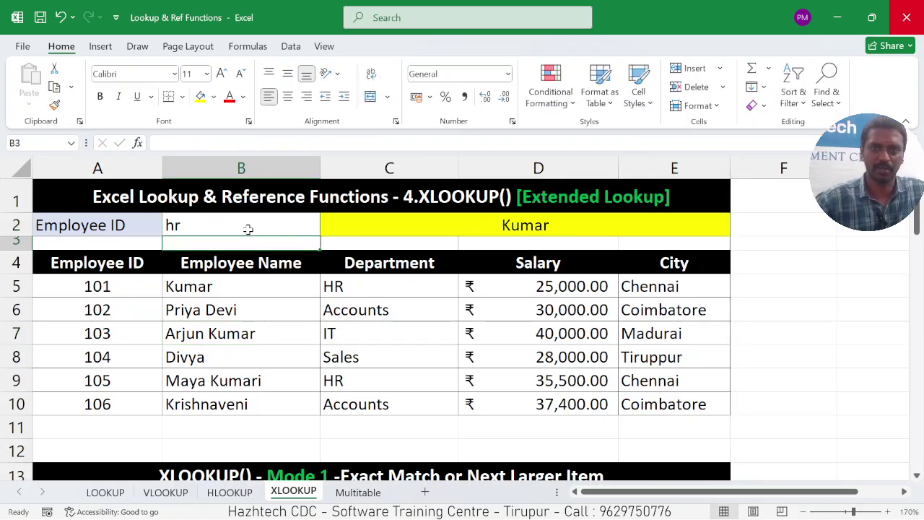
click(389, 291)
click(244, 291)
click(561, 216)
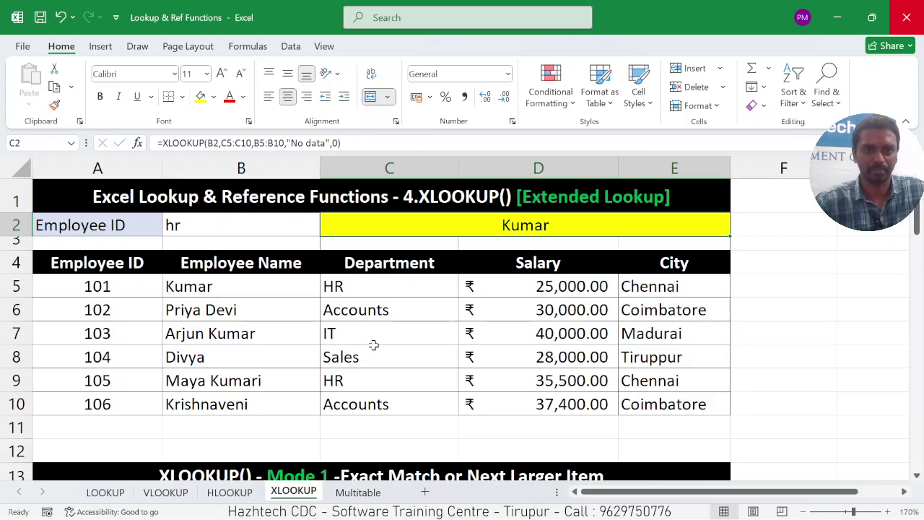
scroll(373, 345, down, 5)
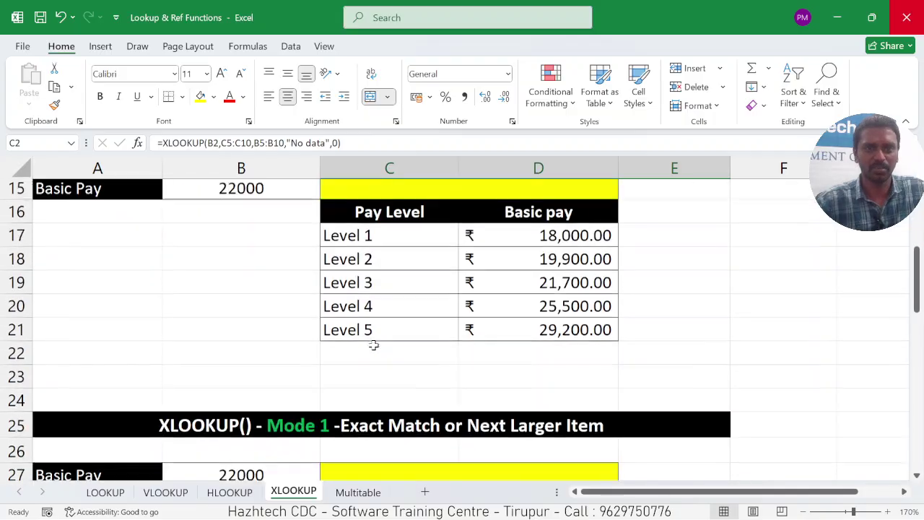
scroll(373, 345, up, 2)
scroll(376, 351, down, 1)
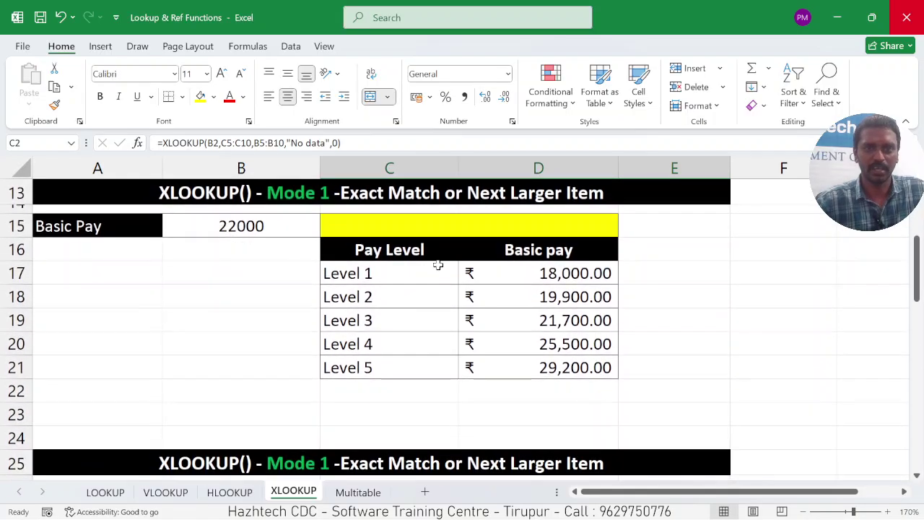
click(445, 224)
text(=)
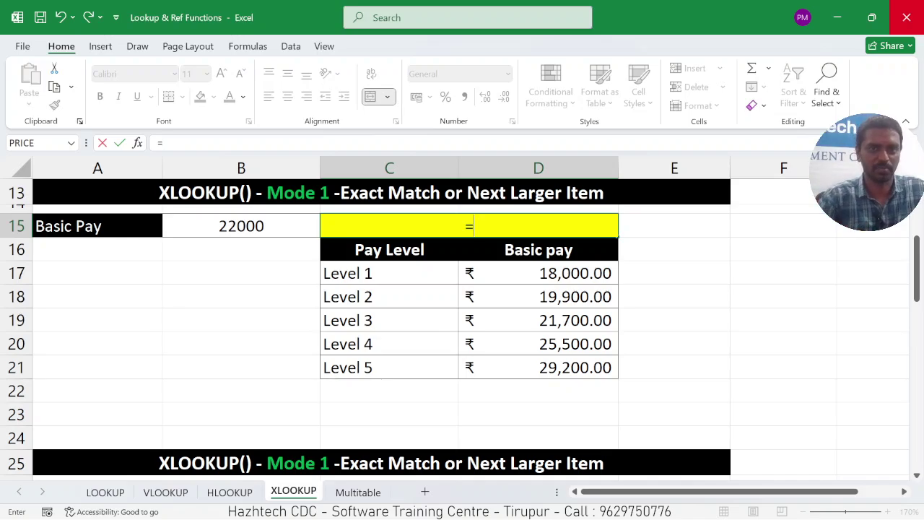
key(Escape)
scroll(443, 220, up, 4)
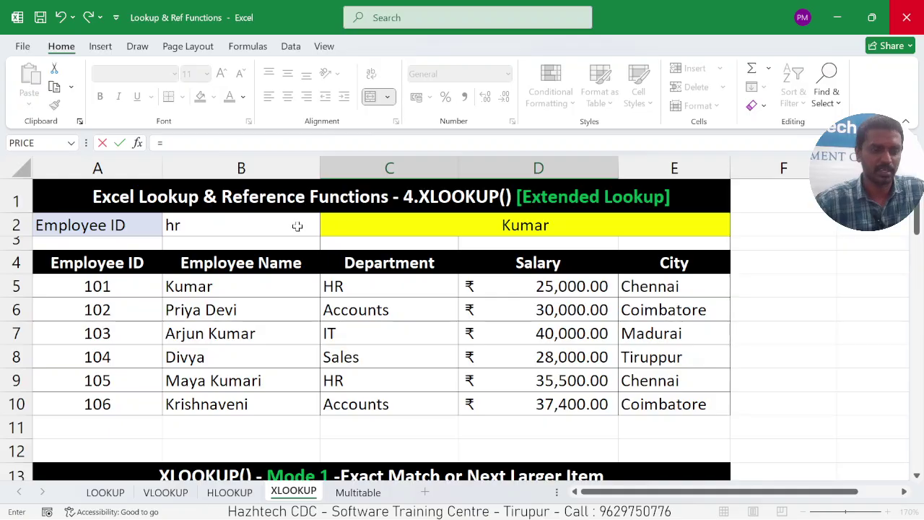
scroll(288, 227, down, 1)
scroll(251, 217, up, 1)
Set the lookup value in B2 to service, a department missing from the table, and check the XLOOKUP result in C2.
click(243, 223)
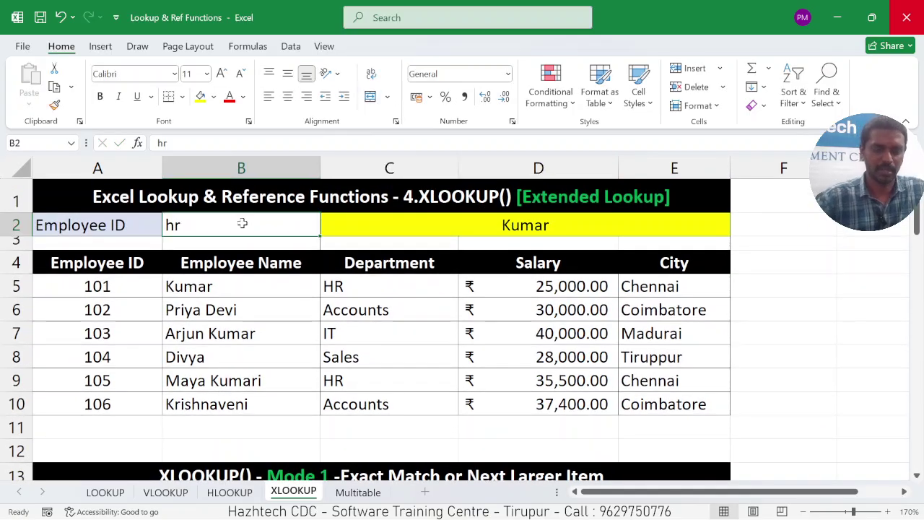
text(sales)
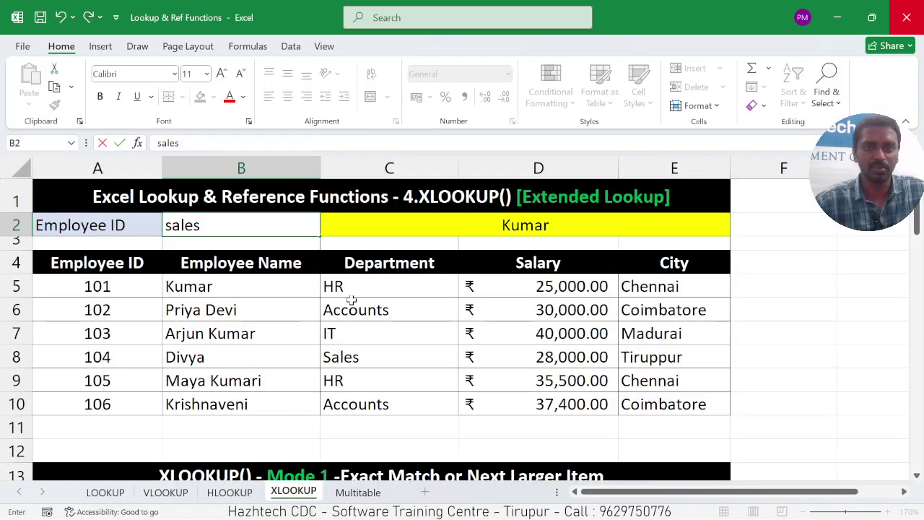
key(BackSpace)
key(BackSpace)
key(BackSpace)
key(BackSpace)
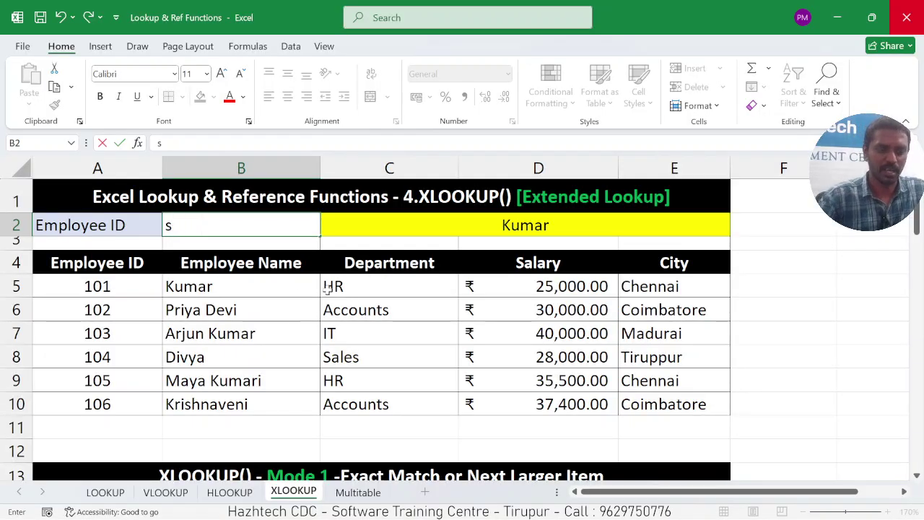
text(ervice)
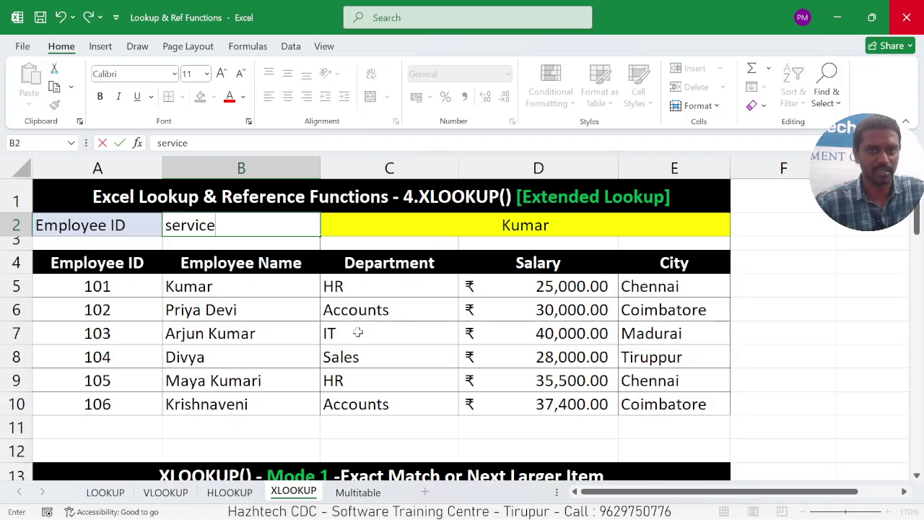
key(Return)
click(565, 227)
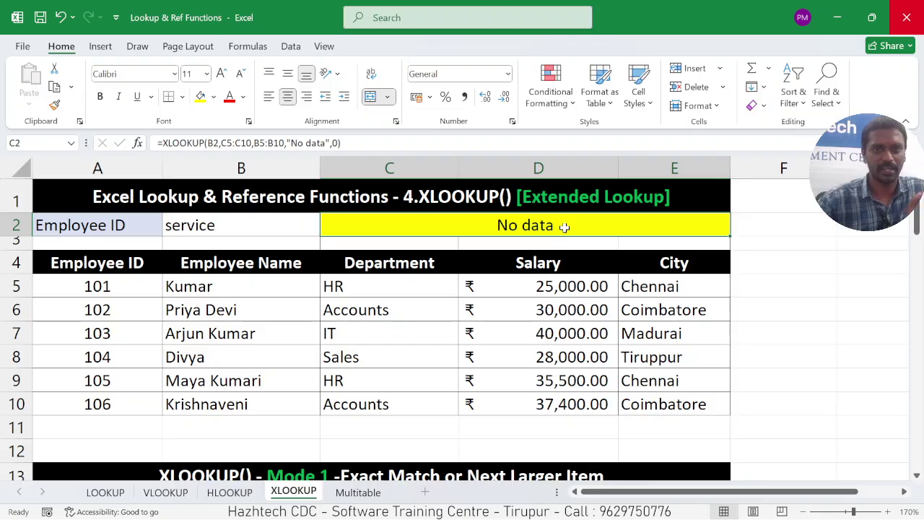
Set the lookup Employee ID in B2 of the VLOOKUP sheet to 108 to test how VLOOKUP handles a missing ID.
click(229, 492)
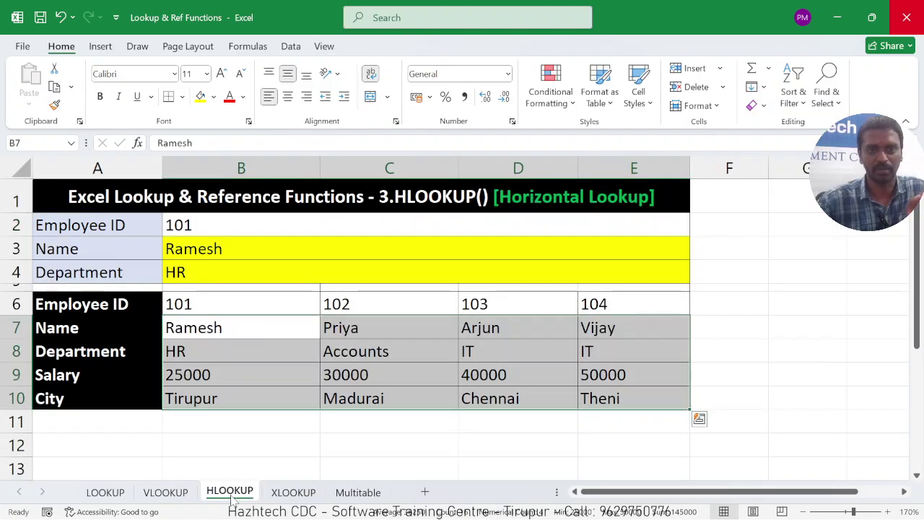
click(172, 493)
click(254, 223)
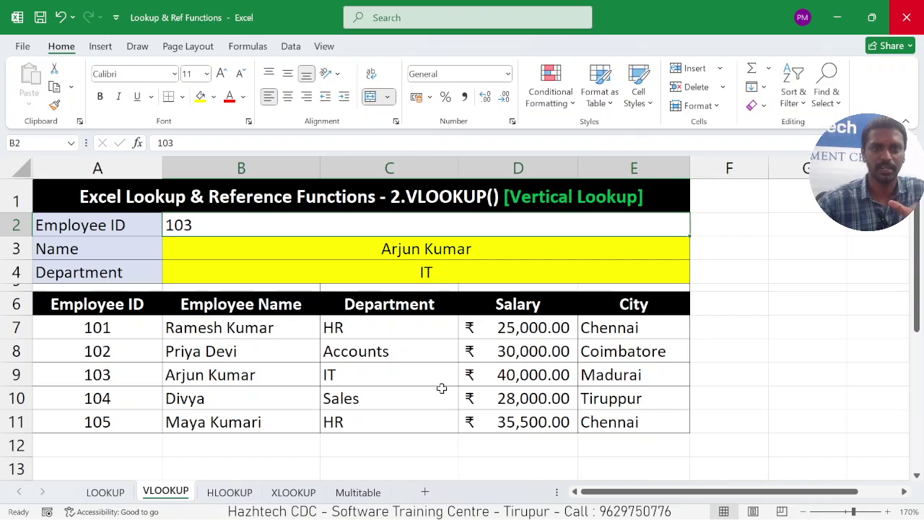
text(108)
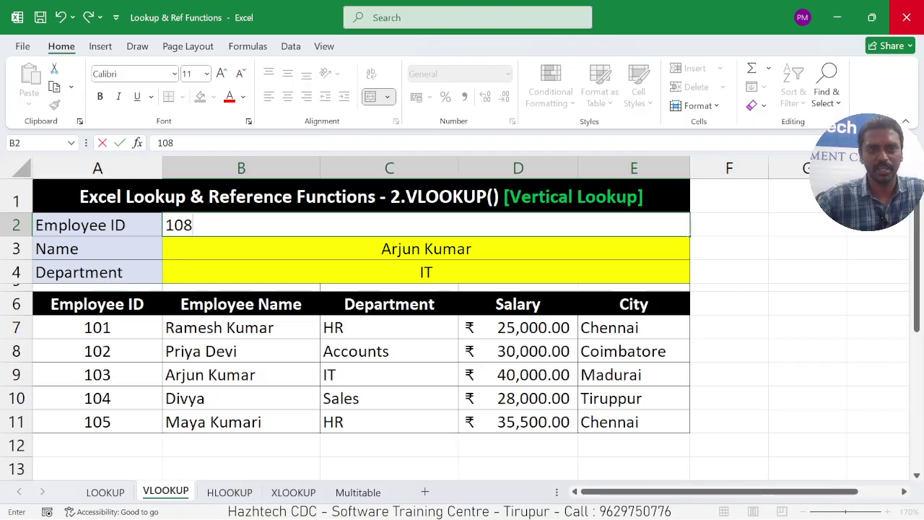
key(Return)
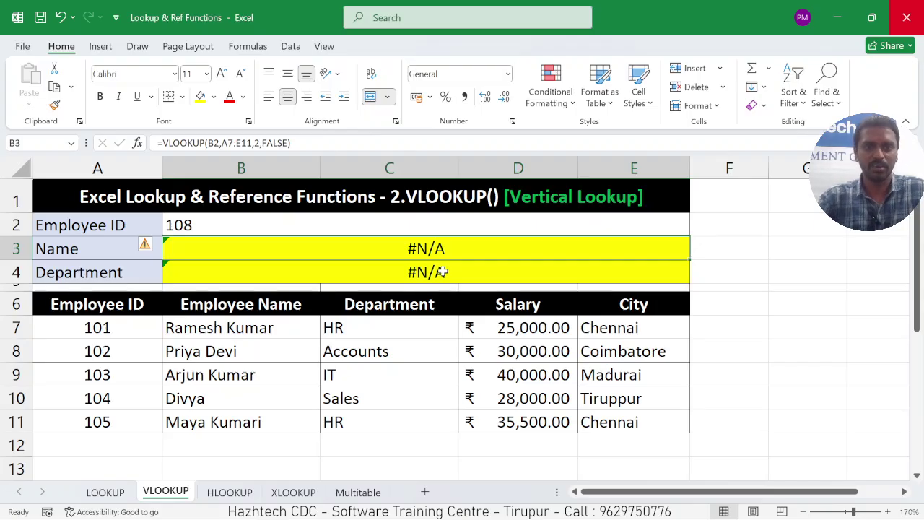
On the XLOOKUP sheet, start an XLOOKUP formula in C15 of the Mode 1 section with B15 as the lookup value.
click(291, 494)
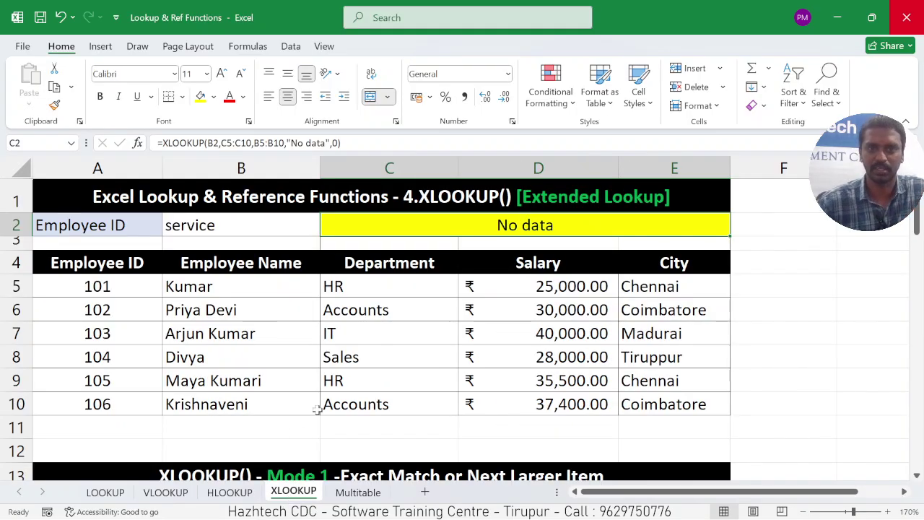
scroll(318, 408, down, 2)
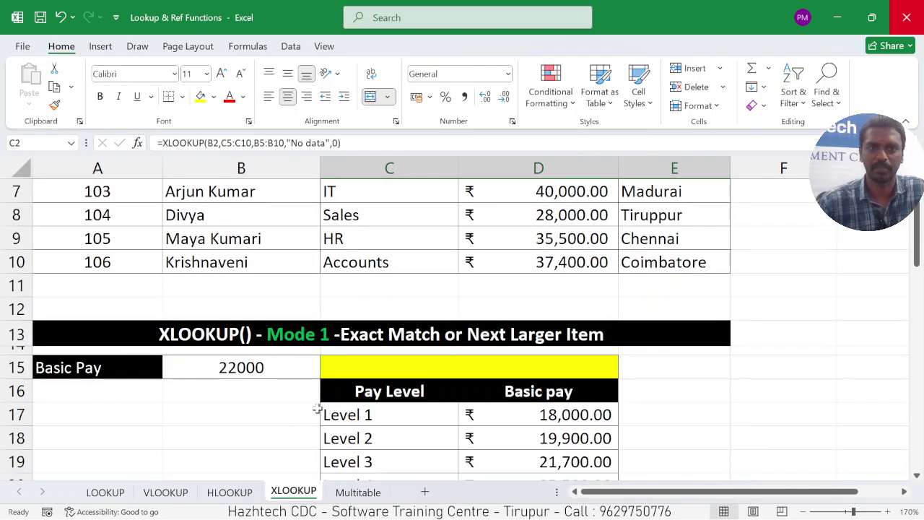
click(172, 492)
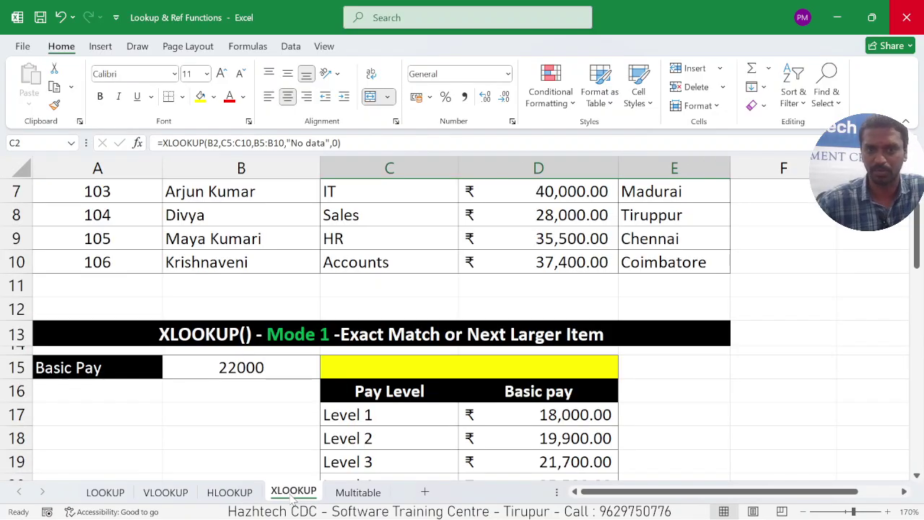
click(294, 498)
scroll(278, 385, down, 1)
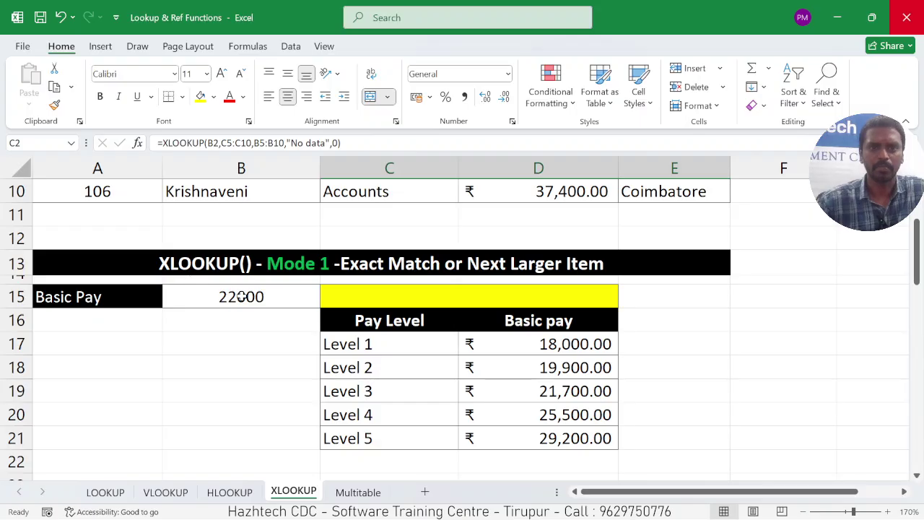
click(385, 298)
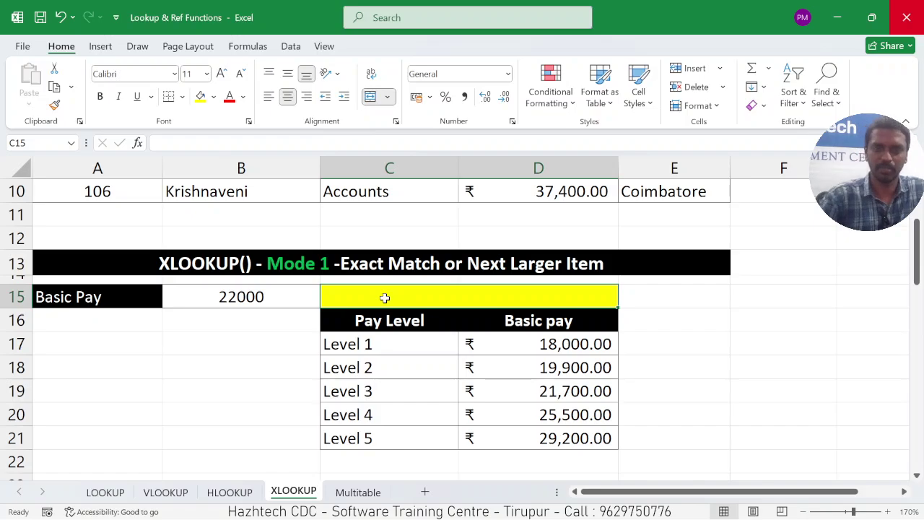
text(=)
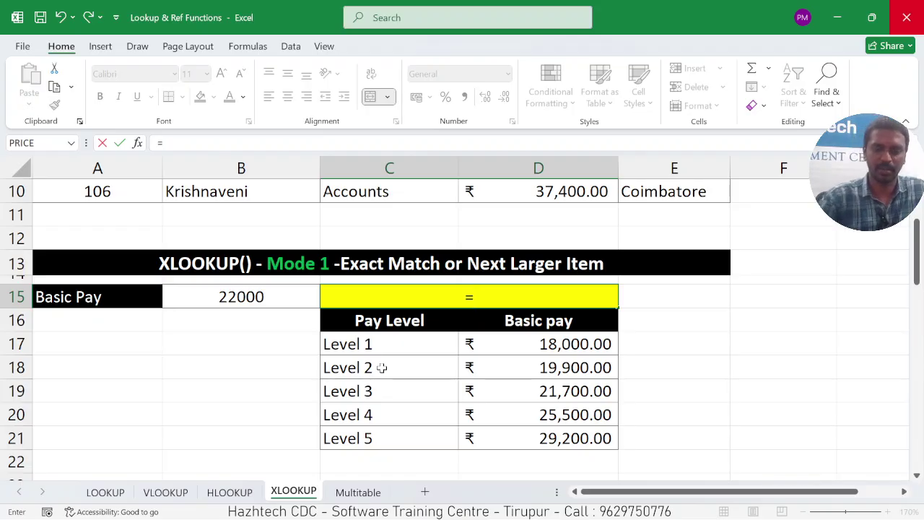
text(xlo)
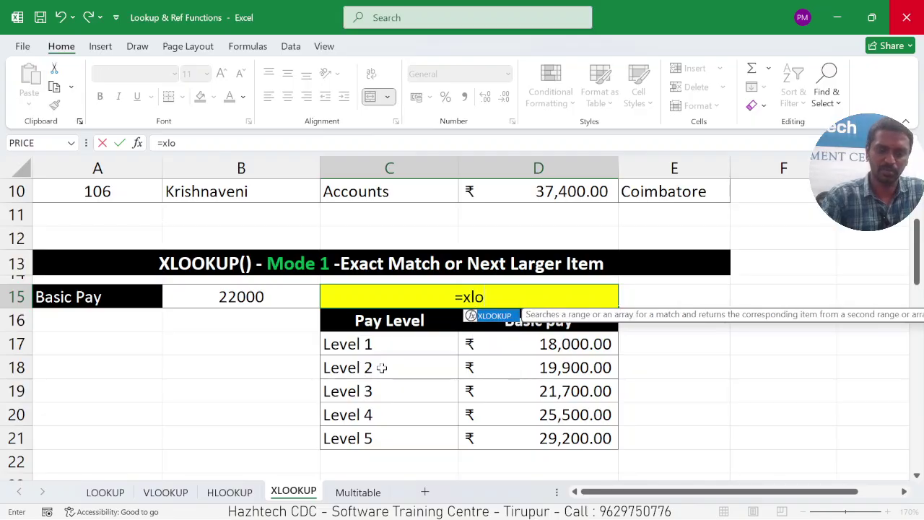
text(okup()
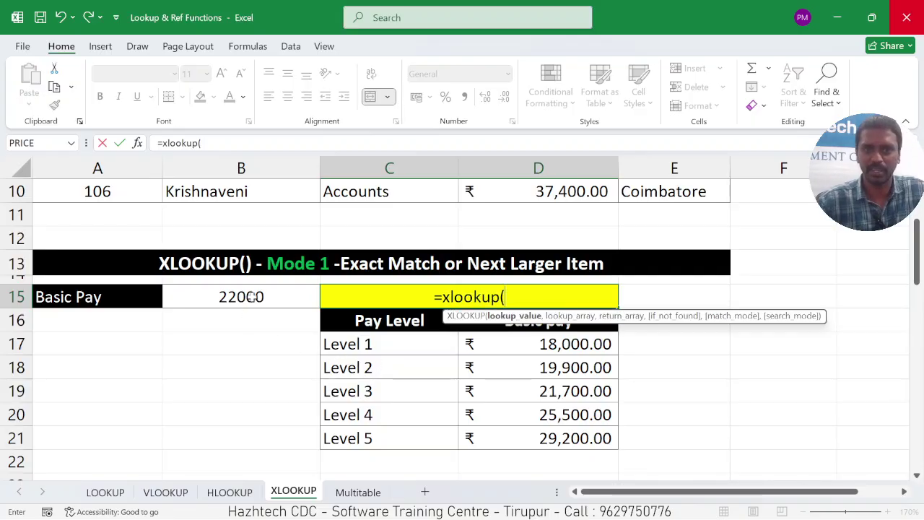
click(252, 297)
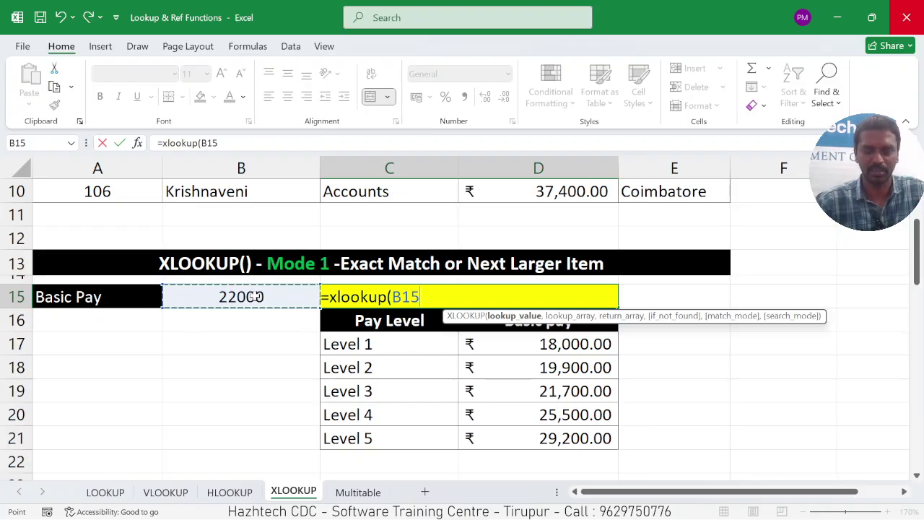
text(,)
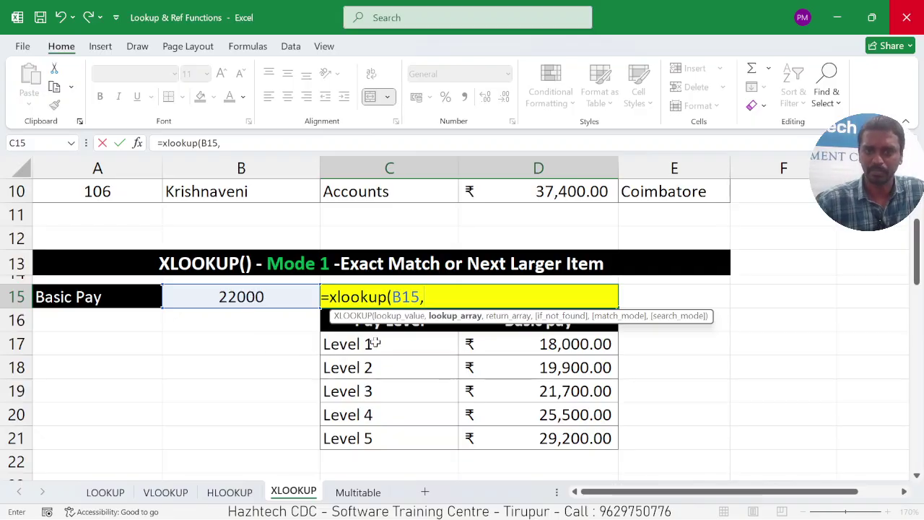
Set the lookup array to D17:D21 and the return array to C17:C21, leaving the if_not_found argument empty.
drag(374, 344, 532, 432)
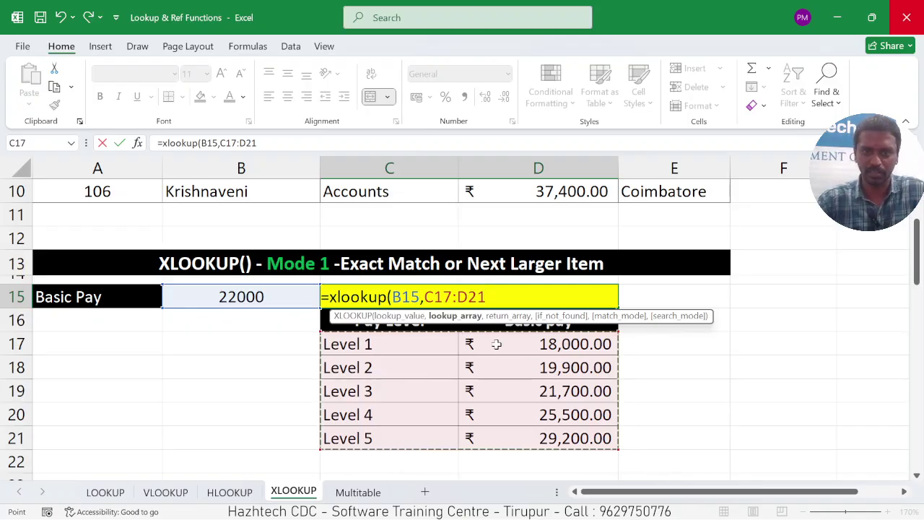
drag(495, 344, 499, 429)
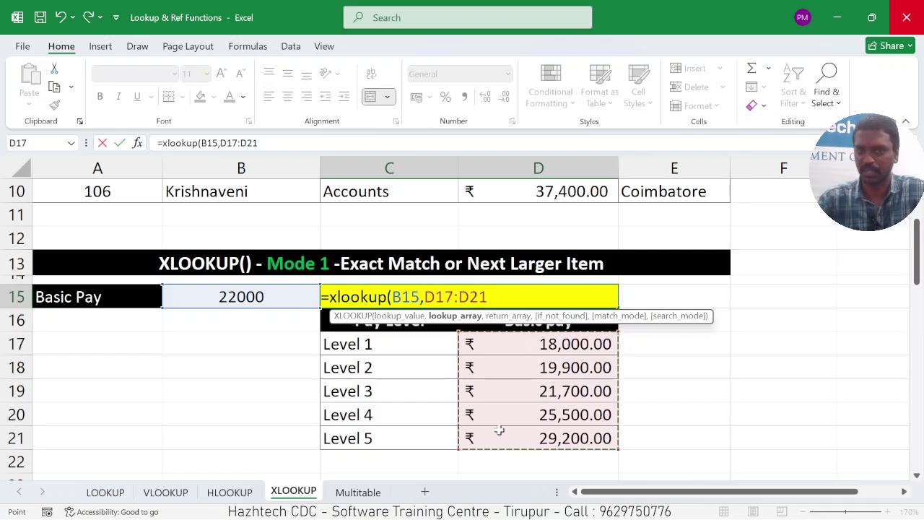
text(,)
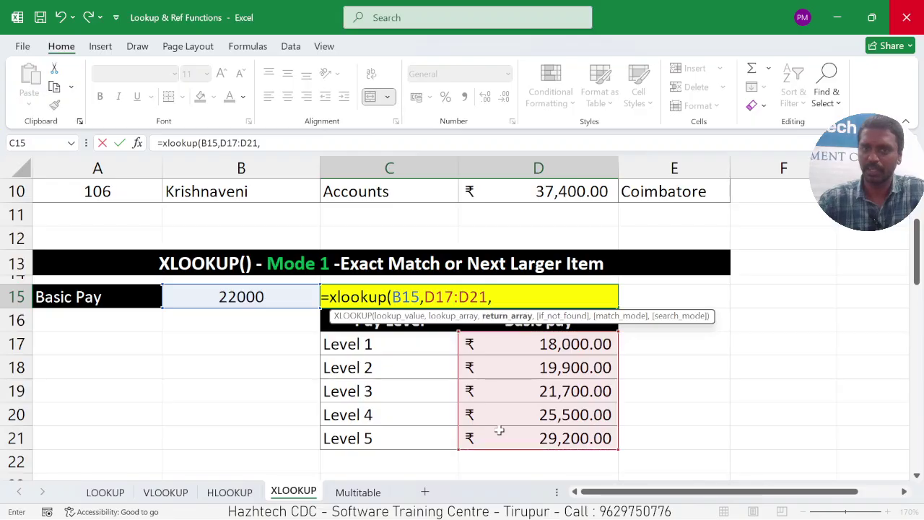
drag(400, 345, 393, 430)
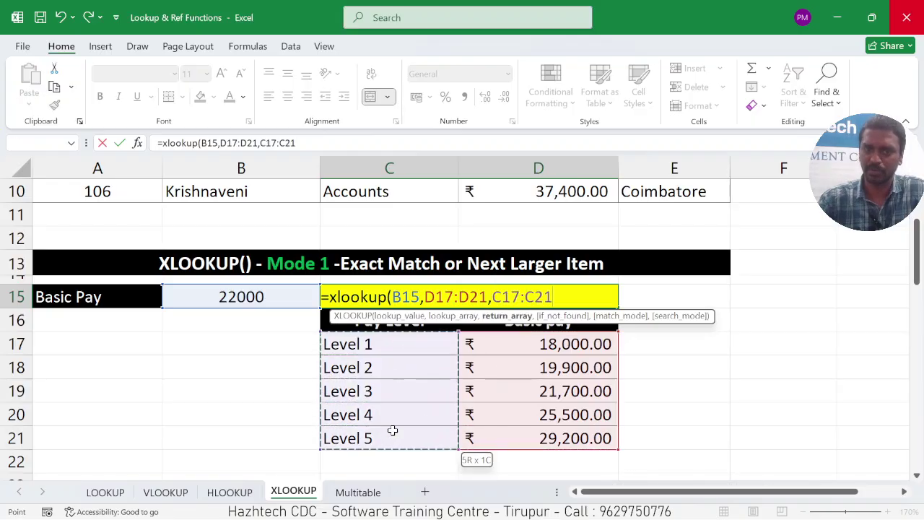
text(,)
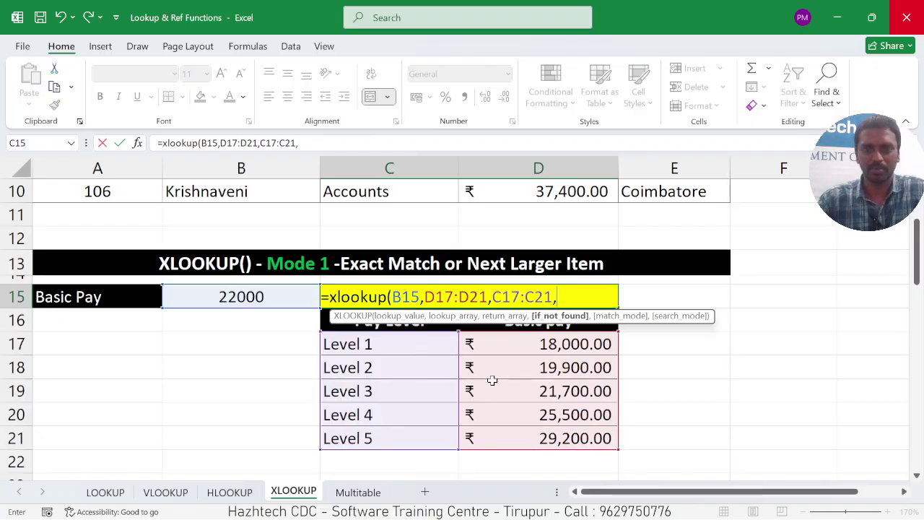
text(,)
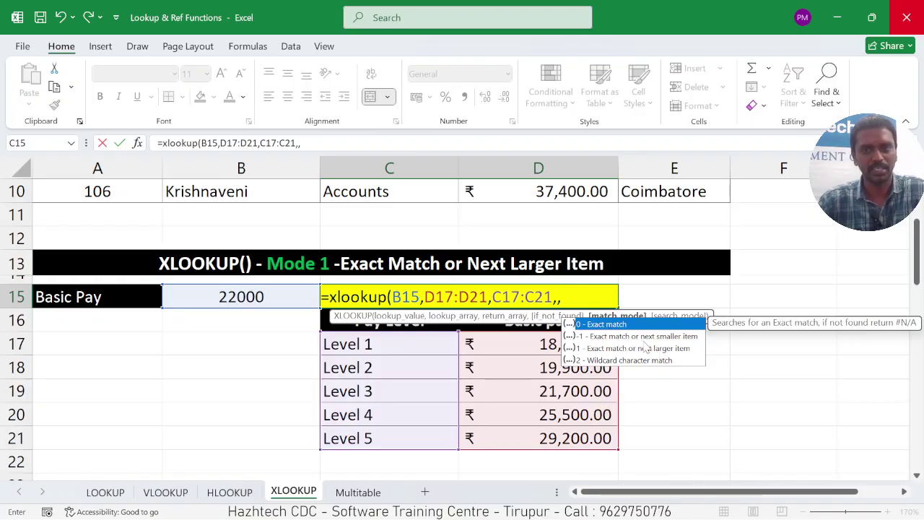
Choose match mode -1, exact match or next smaller item, and complete the XLOOKUP formula in C15.
click(591, 336)
double_click(591, 336)
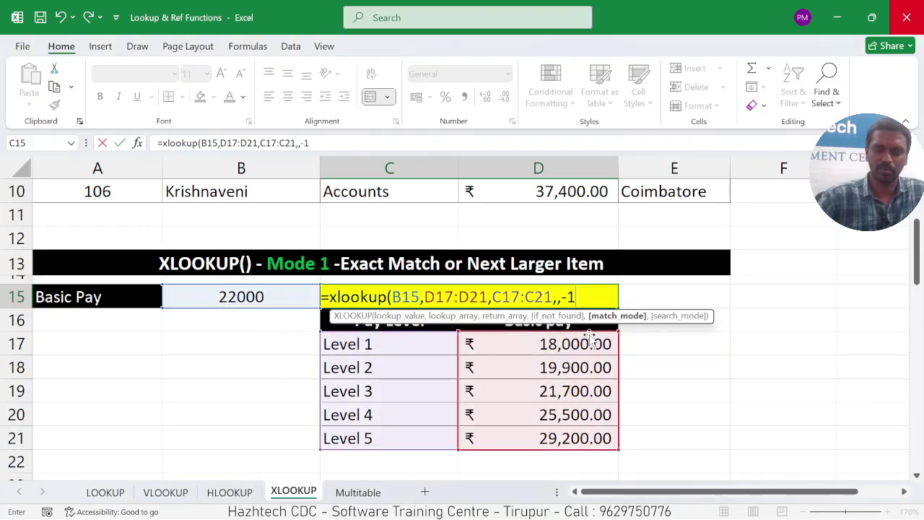
text())
key(Return)
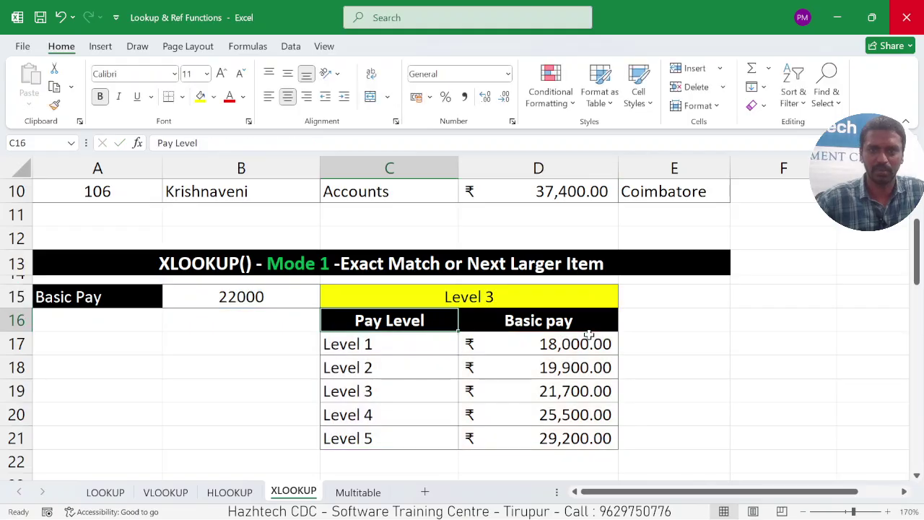
Change the match mode of the XLOOKUP formula in C15 to 1, exact match or next larger item.
click(238, 298)
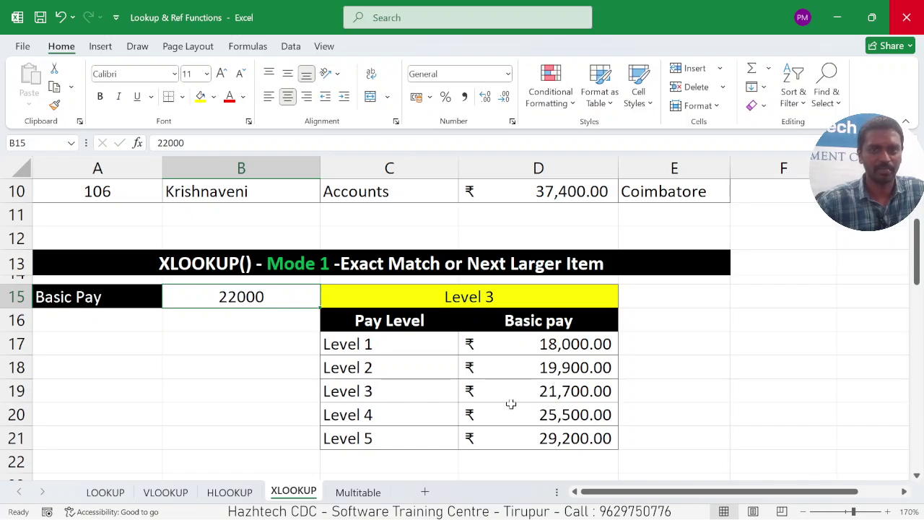
click(498, 296)
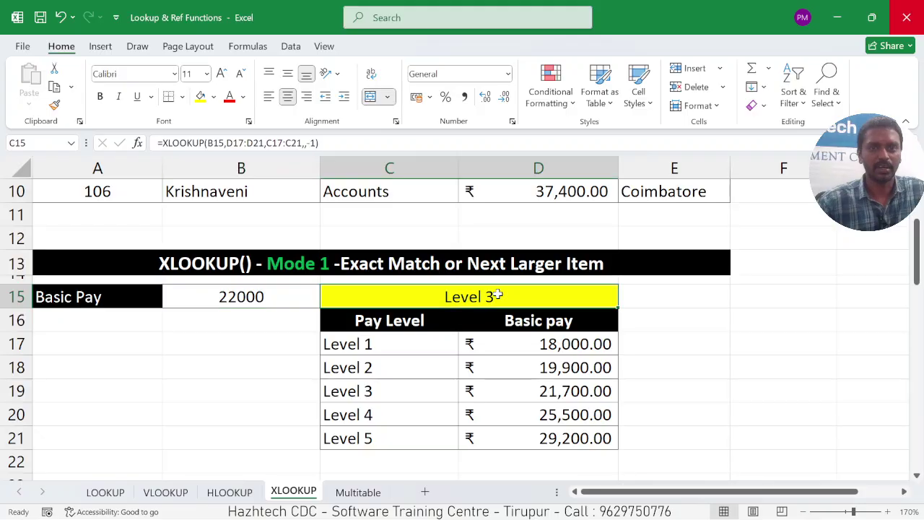
click(316, 143)
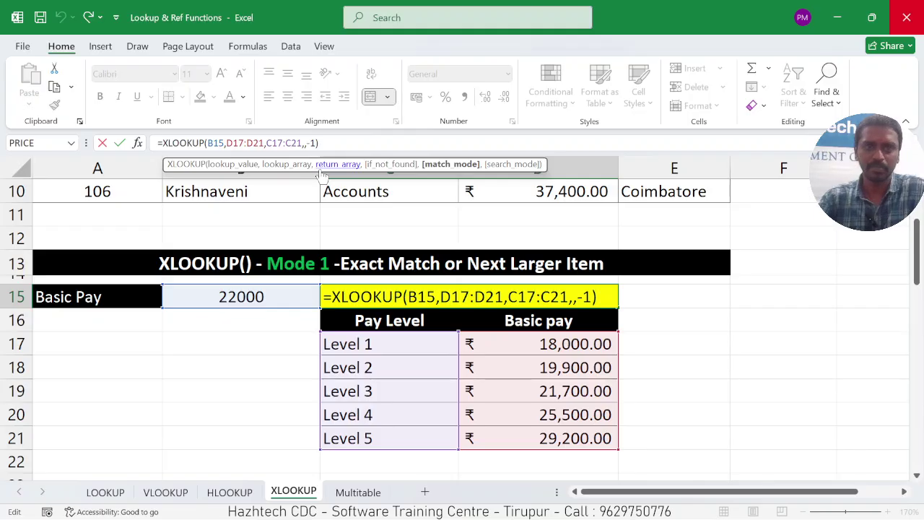
key(BackSpace)
key(BackSpace)
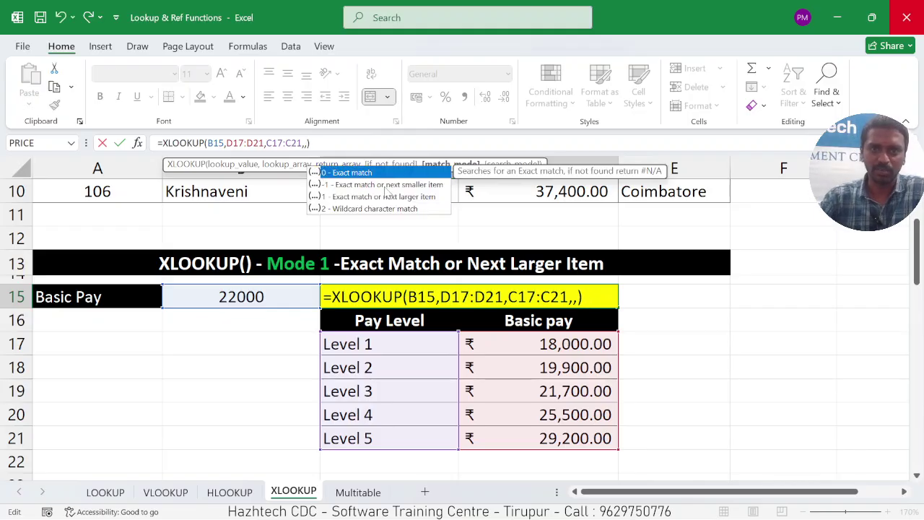
click(412, 185)
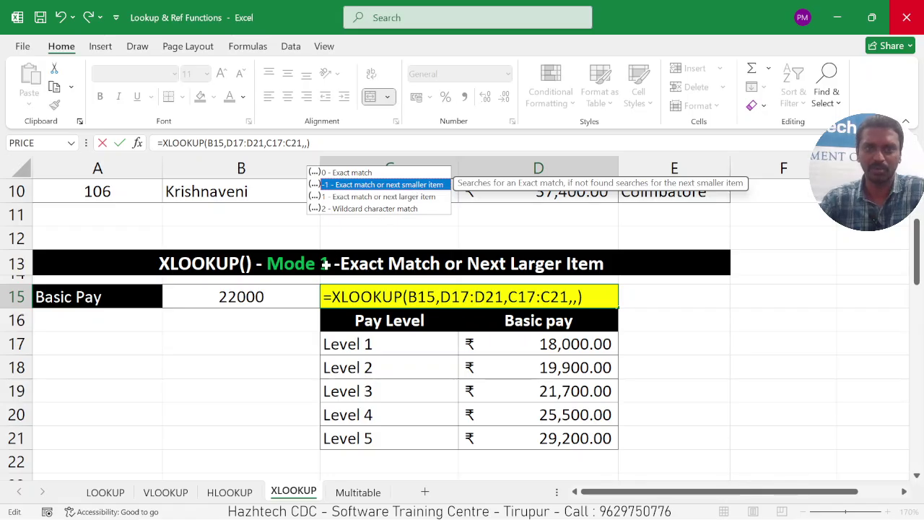
click(349, 200)
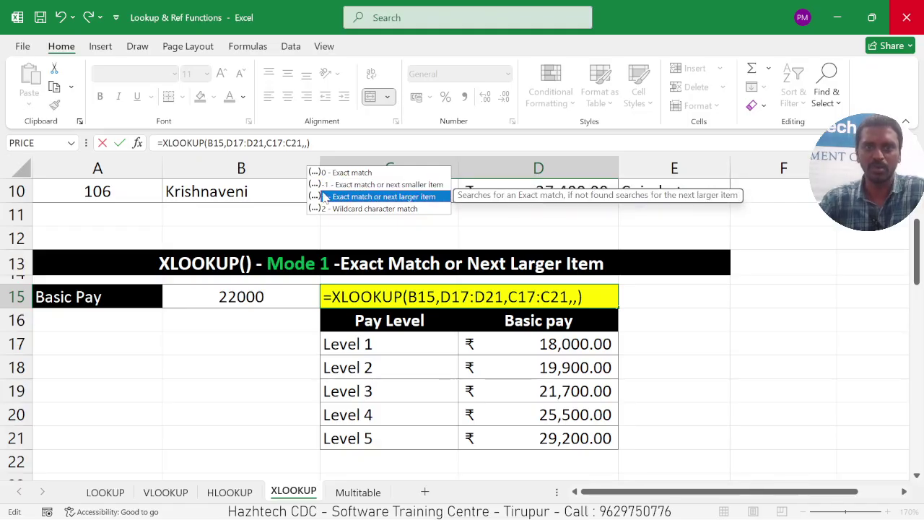
double_click(415, 197)
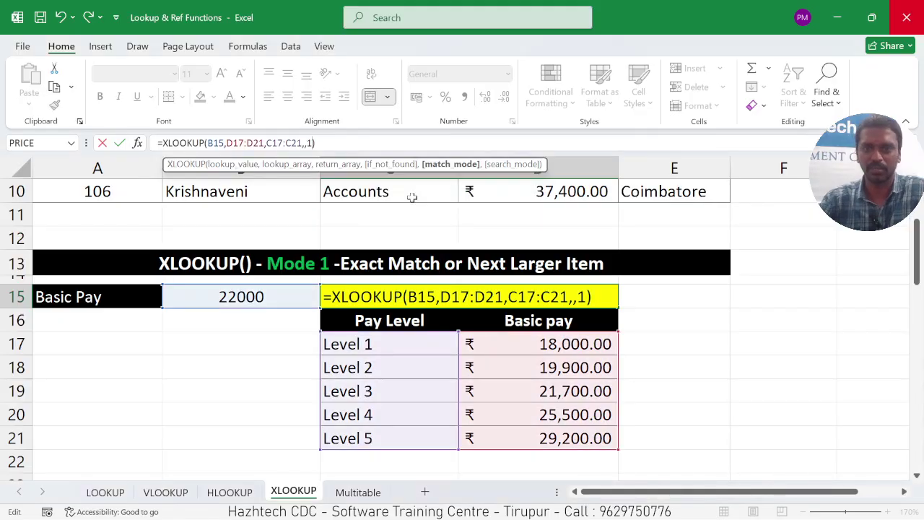
key(Return)
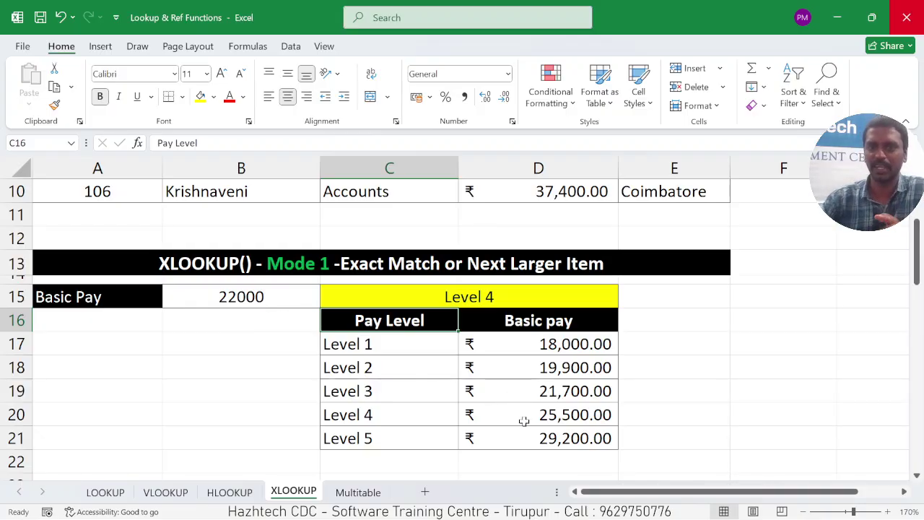
Compare the pay level in C15 with the Level 3 and Level 4 rows of the basic pay table.
click(534, 394)
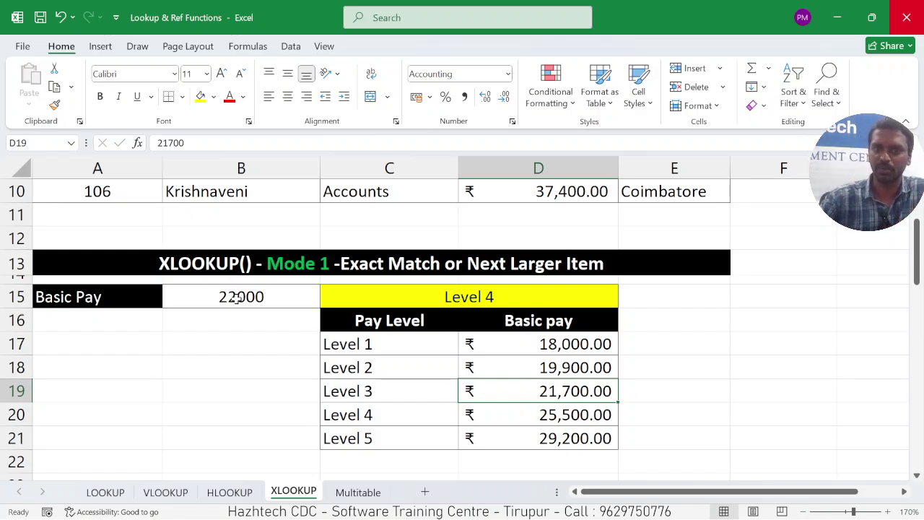
click(509, 413)
click(383, 415)
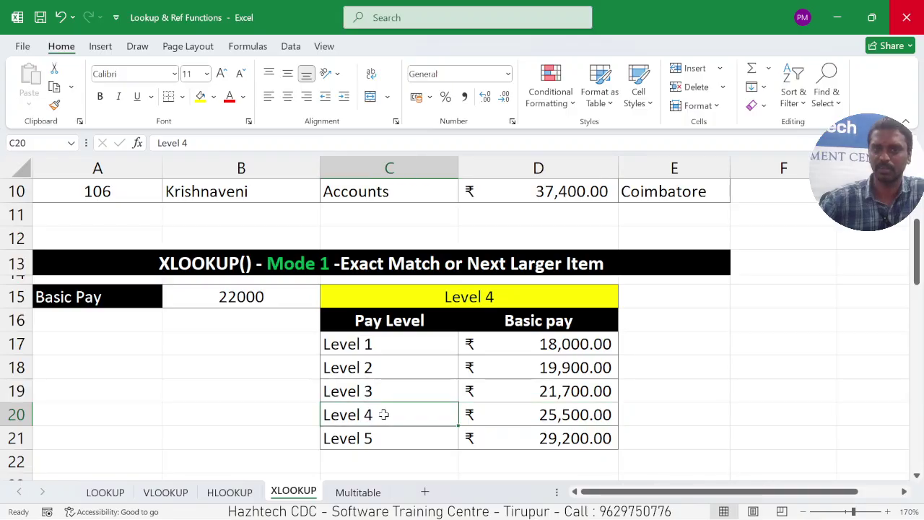
click(462, 300)
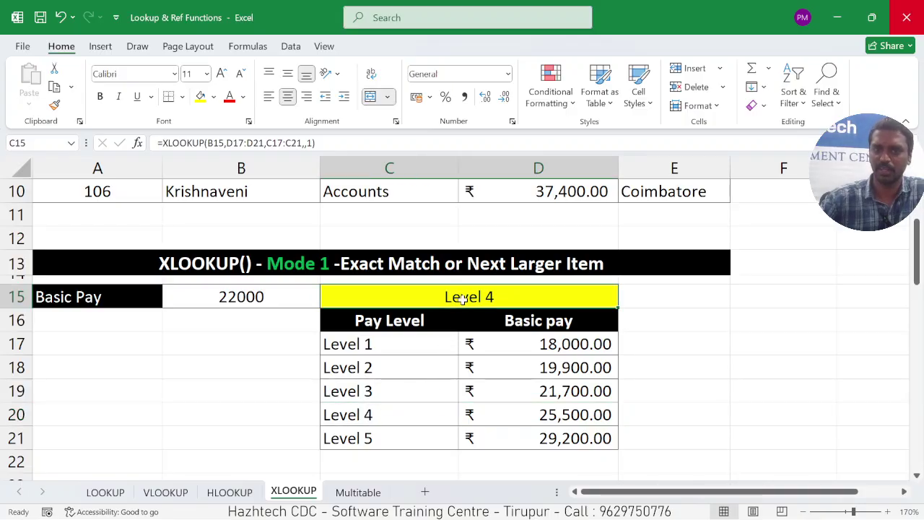
Set the Basic Pay lookup value in B15 to 25500 to test an exact match.
click(251, 300)
text(2)
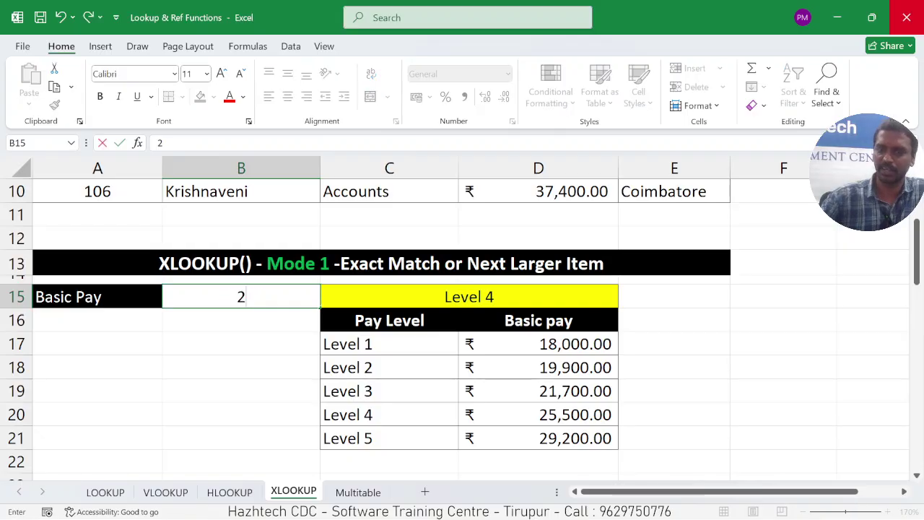
text(5500)
key(Return)
Set the Basic Pay lookup value in B15 to 21000 and check the XLOOKUP result in C15.
click(246, 293)
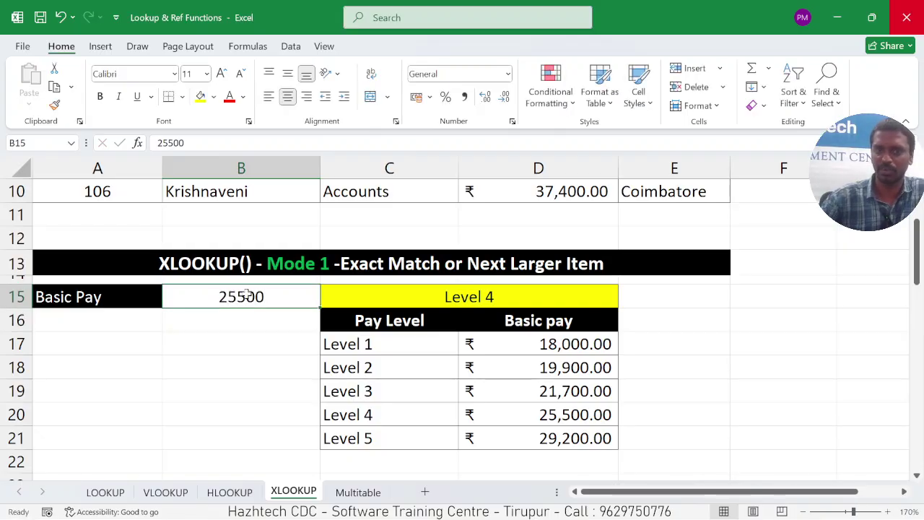
text(21000)
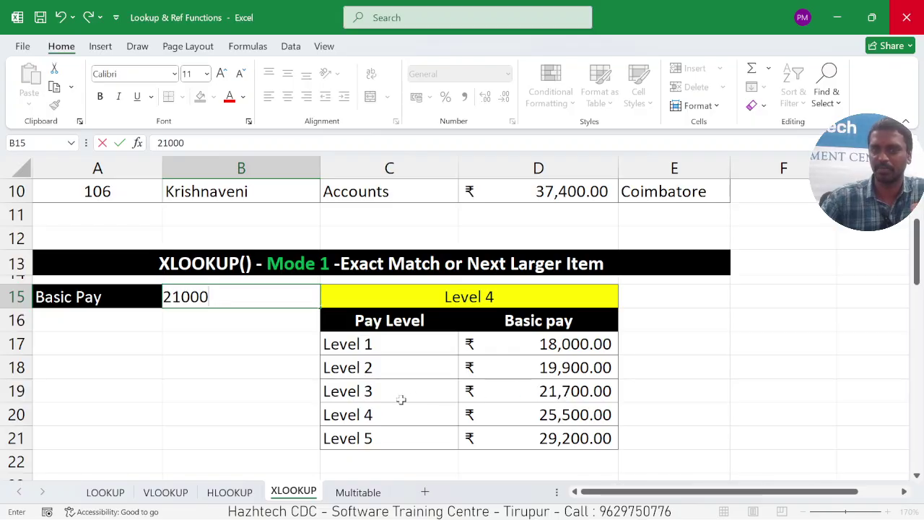
key(Return)
click(498, 296)
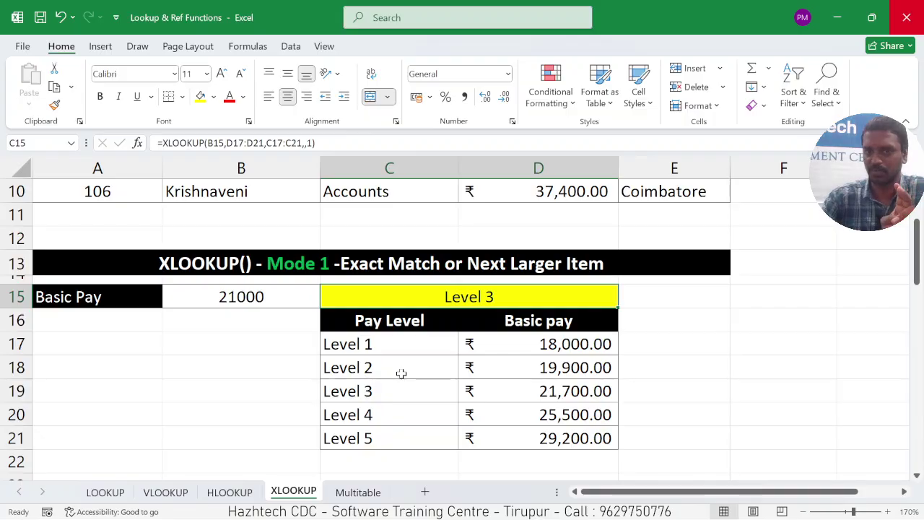
scroll(401, 374, down, 2)
scroll(401, 374, down, 2)
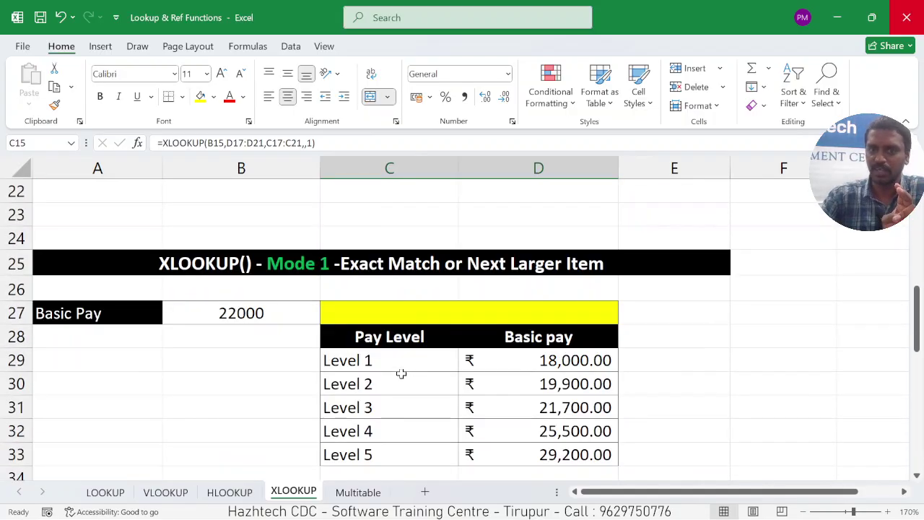
scroll(401, 373, up, 4)
scroll(448, 352, down, 3)
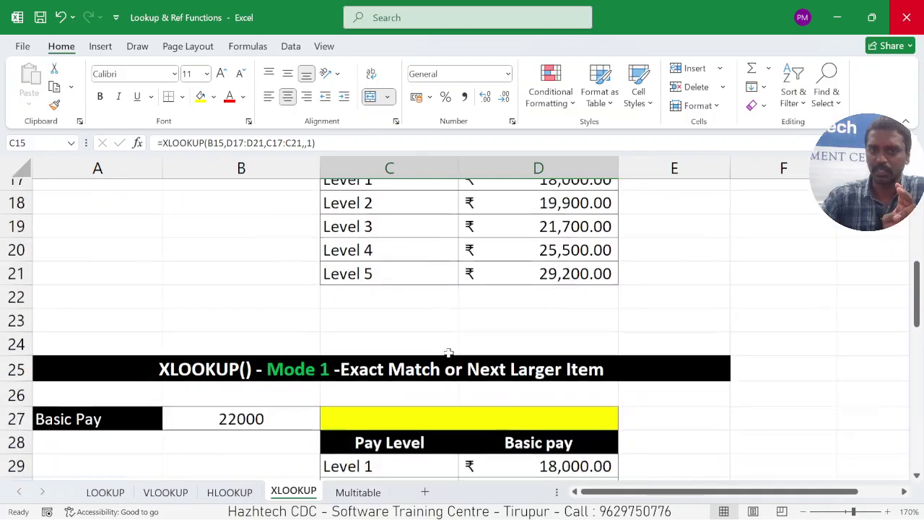
Change the mode number in the row 25 XLOOKUP heading to -1.
scroll(353, 325, up, 2)
scroll(355, 324, down, 2)
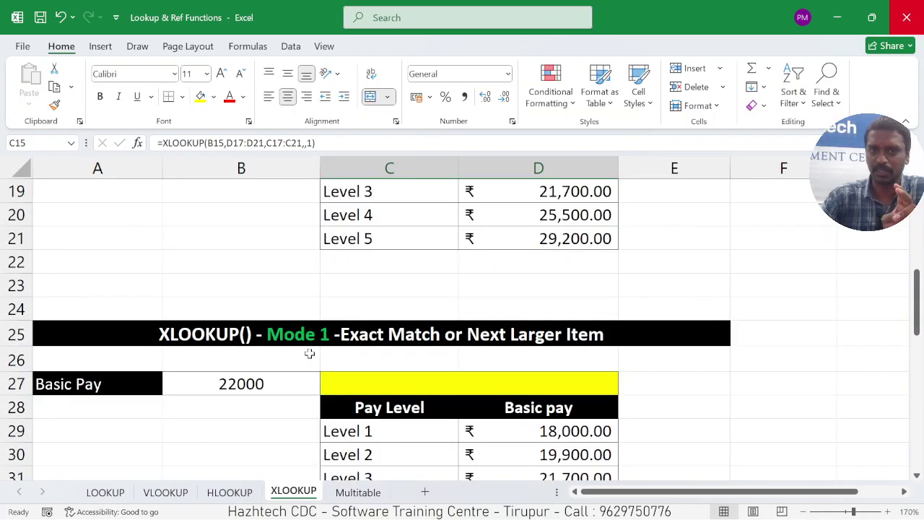
double_click(320, 334)
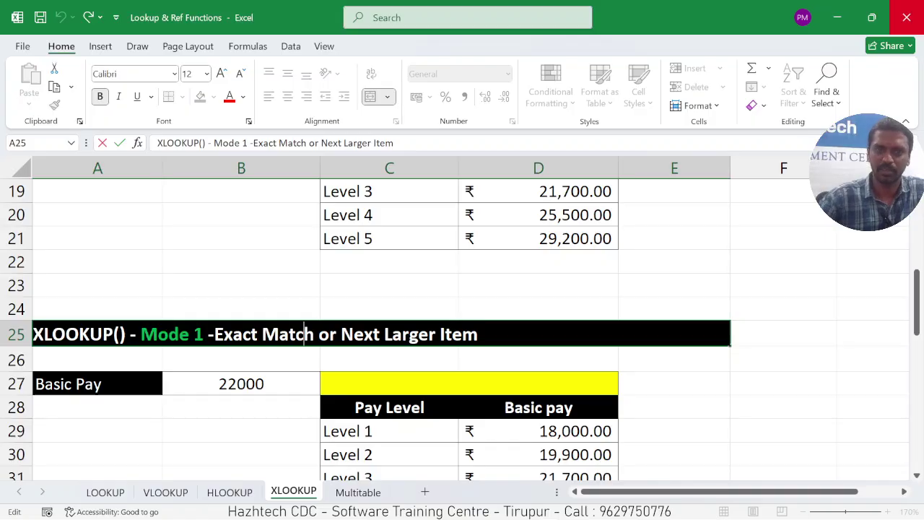
click(295, 335)
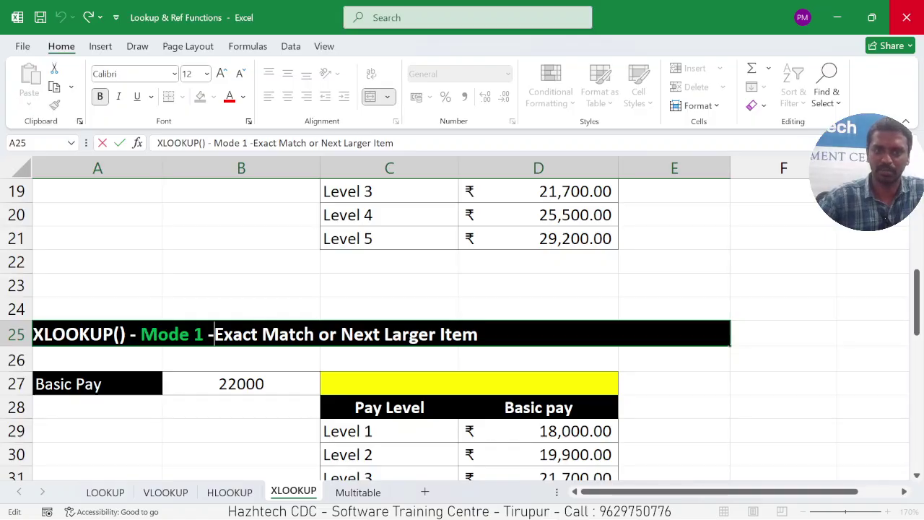
text(-)
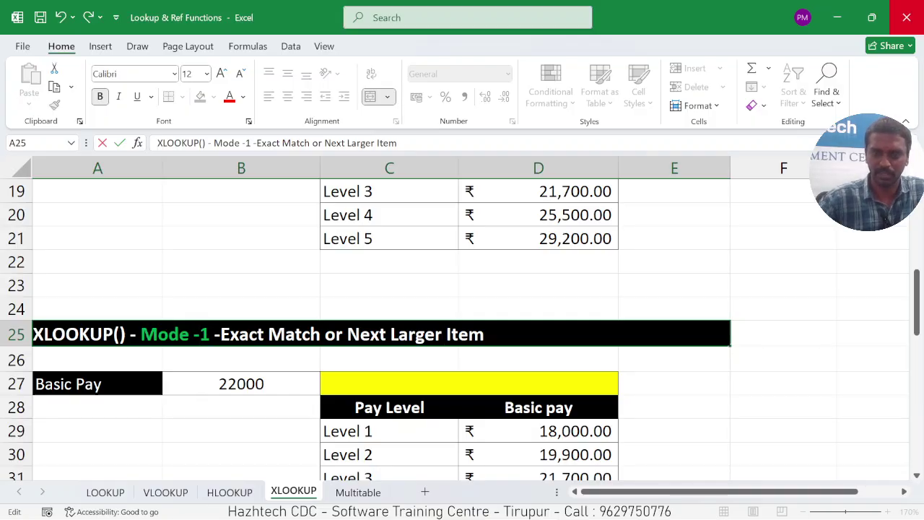
Replace the word "Larger" with "Smaller" in the row 25 heading so it ends in "Next Smaller Item".
key(BackSpace)
key(BackSpace)
key(BackSpace)
key(BackSpace)
key(BackSpace)
key(BackSpace)
text(S)
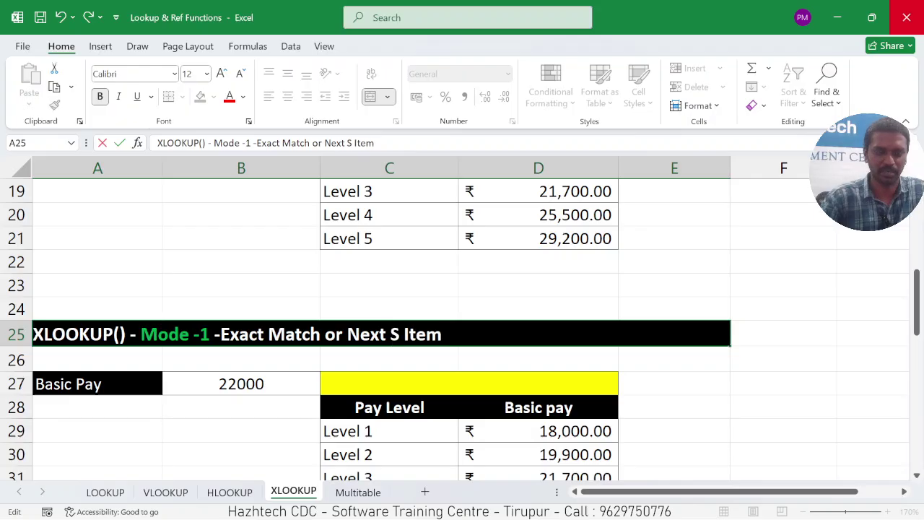
text(a)
text(mall)
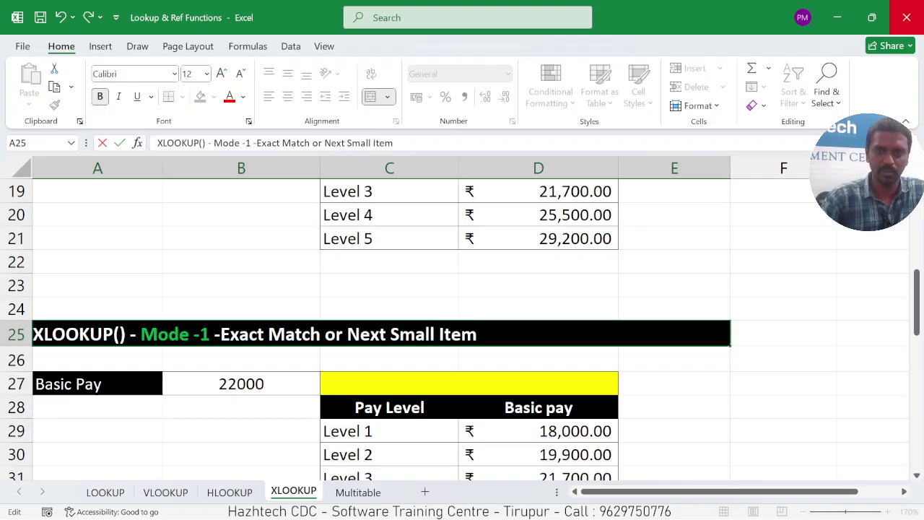
text(er)
key(Return)
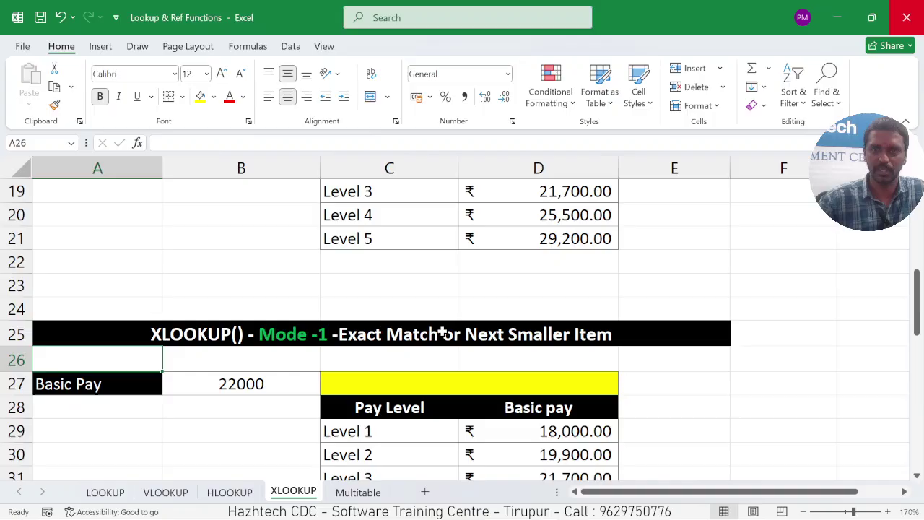
Start an XLOOKUP formula in C27 with B27 as lookup value, D29:D33 as lookup array and C29:C33 as return array.
click(456, 382)
text(=)
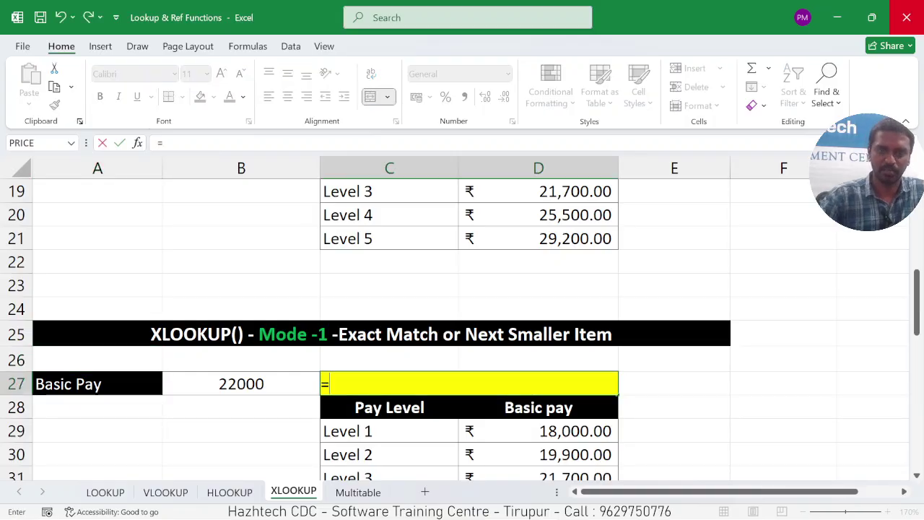
text(X)
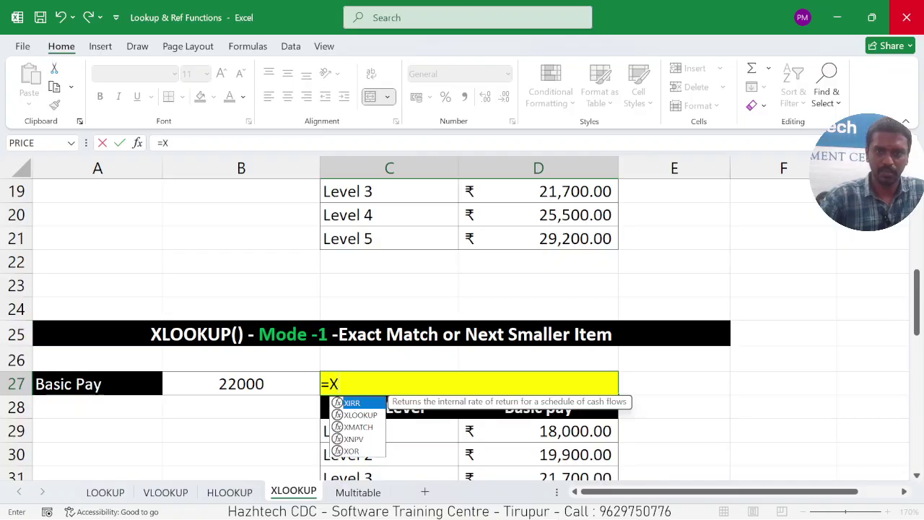
text(LOOKUP)
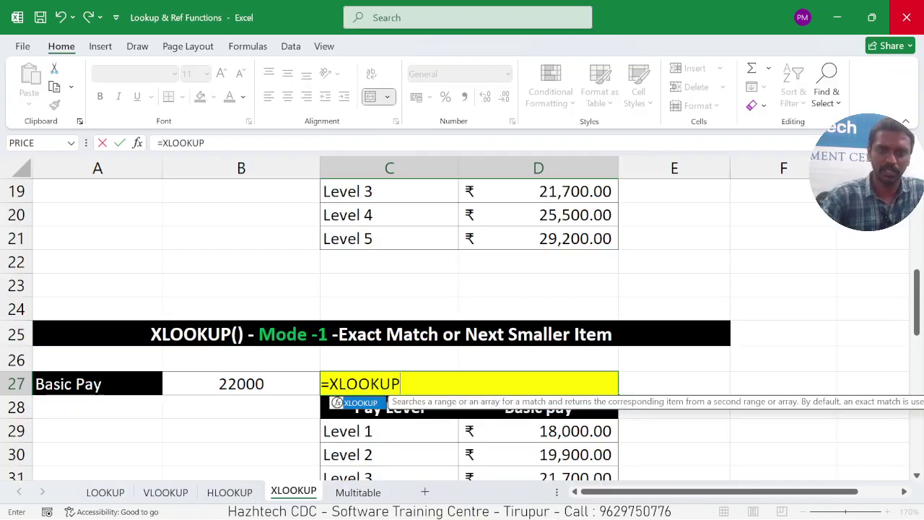
text(()
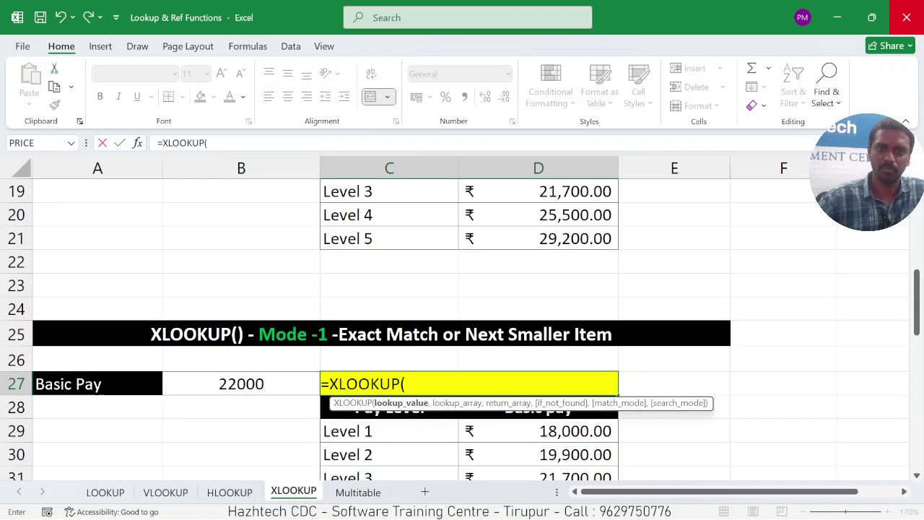
click(244, 383)
text(,)
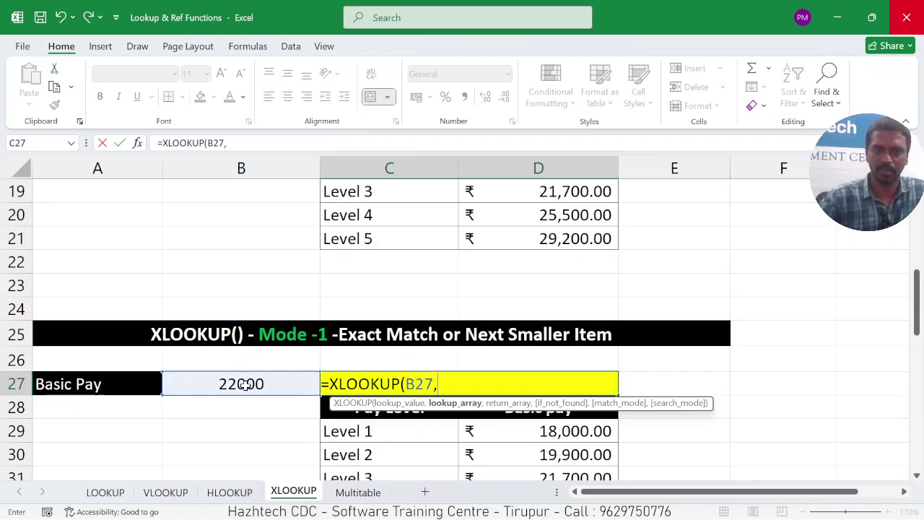
scroll(274, 409, down, 1)
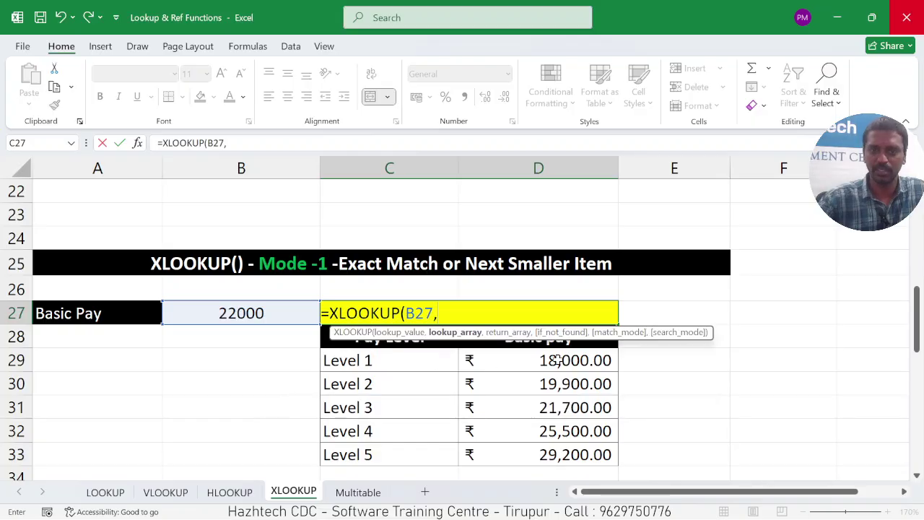
drag(553, 361, 561, 455)
text(,)
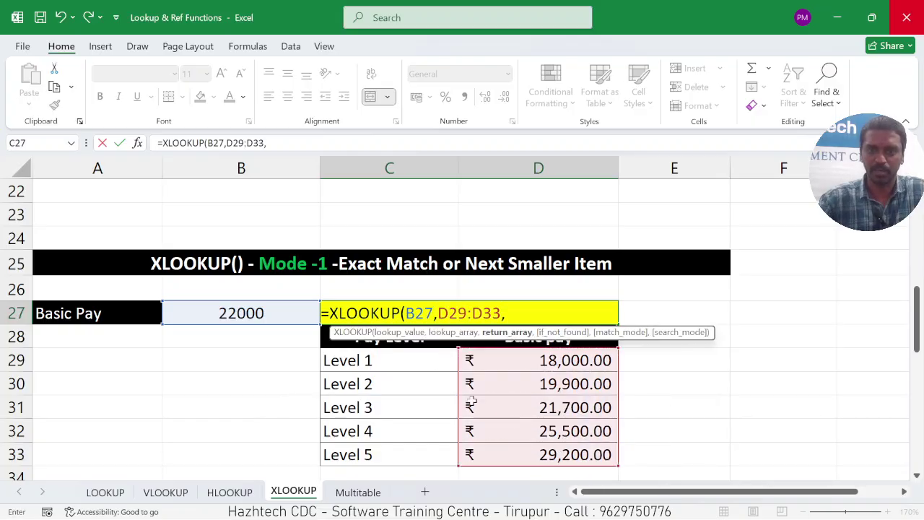
drag(395, 363, 395, 444)
text(,)
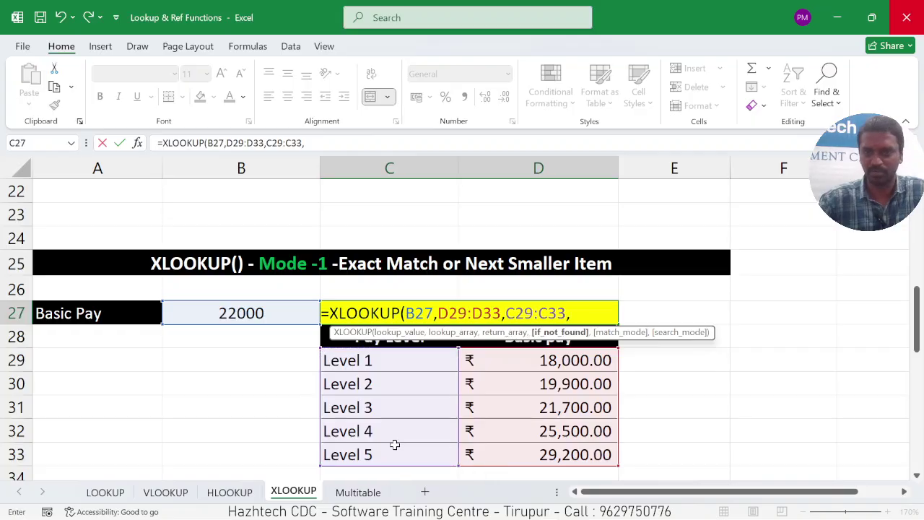
Complete the C27 formula with an empty if_not_found and match mode -1, and check the result against the Level 3 row.
text(,)
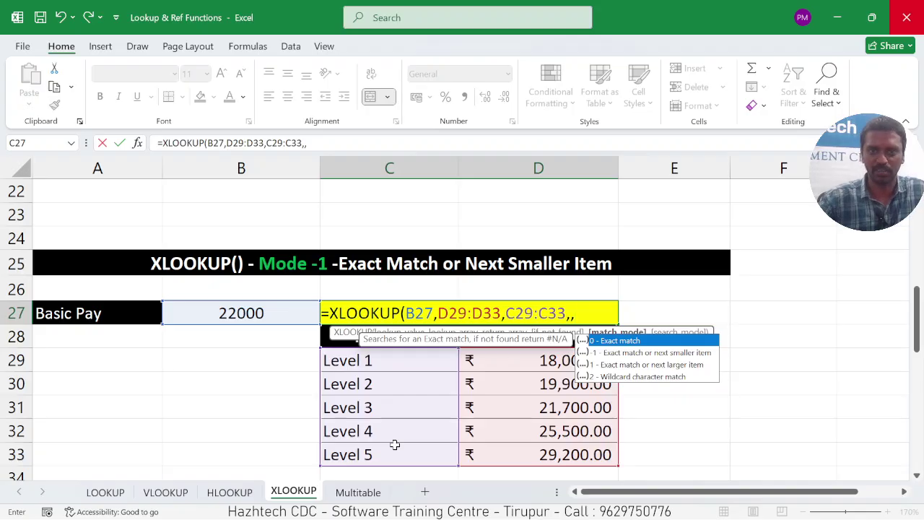
click(679, 352)
double_click(679, 353)
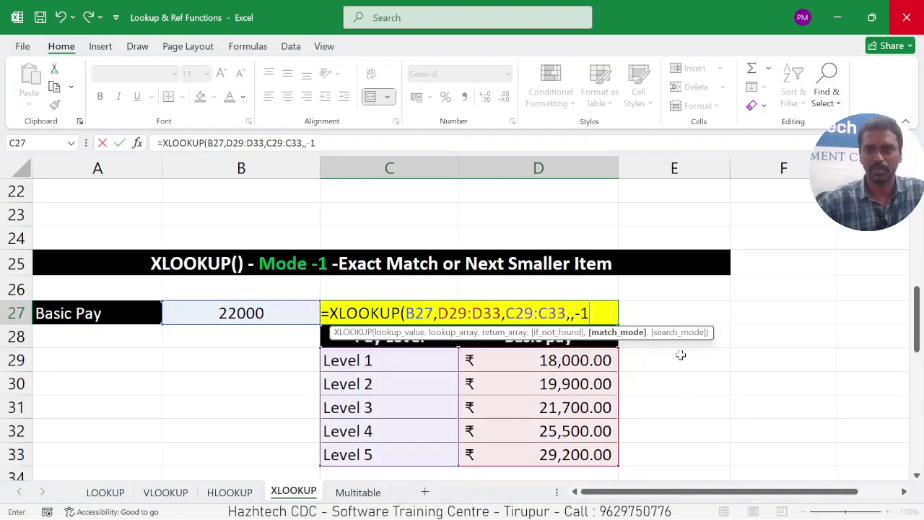
text())
key(Return)
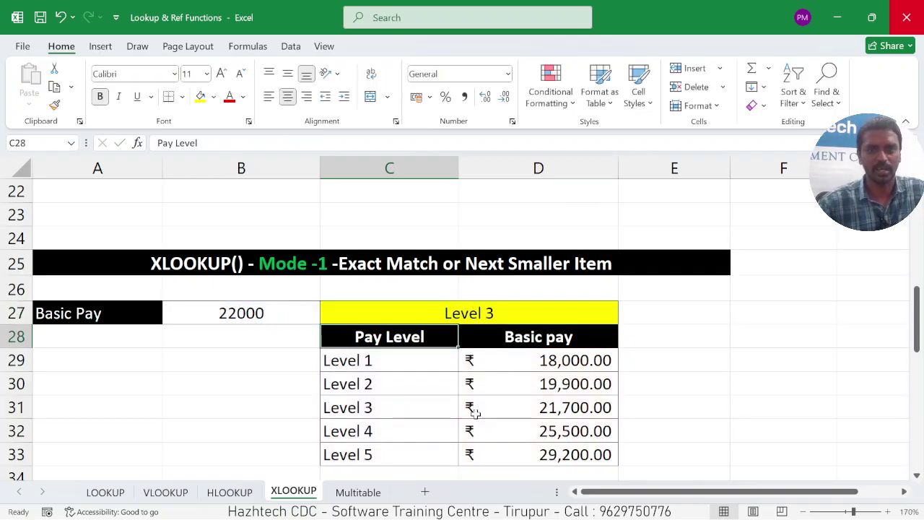
click(520, 407)
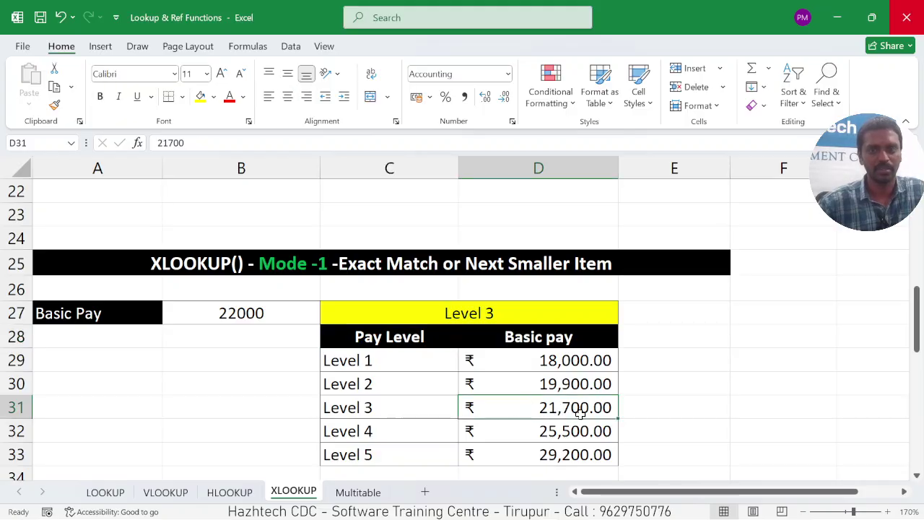
click(413, 412)
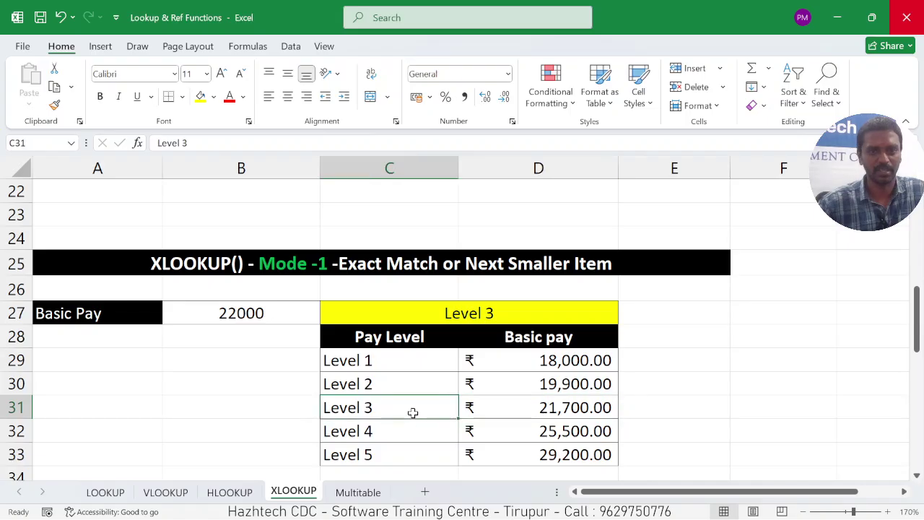
Set the Basic Pay lookup value in B27 to 20000 and compare the C27 result with the pay table.
click(273, 309)
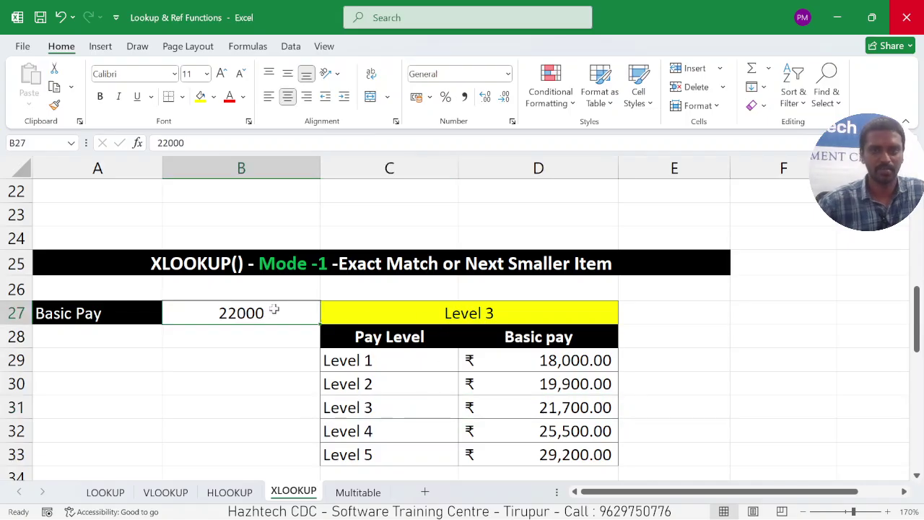
text(20000)
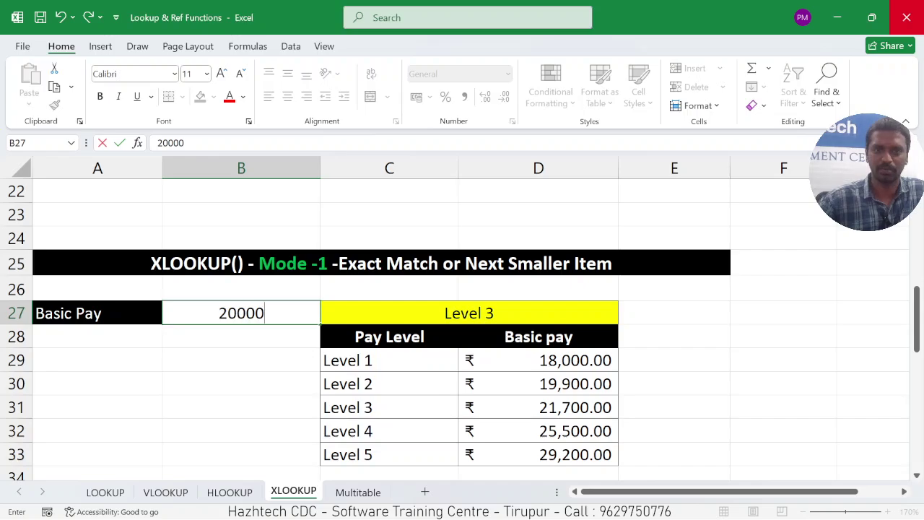
key(Return)
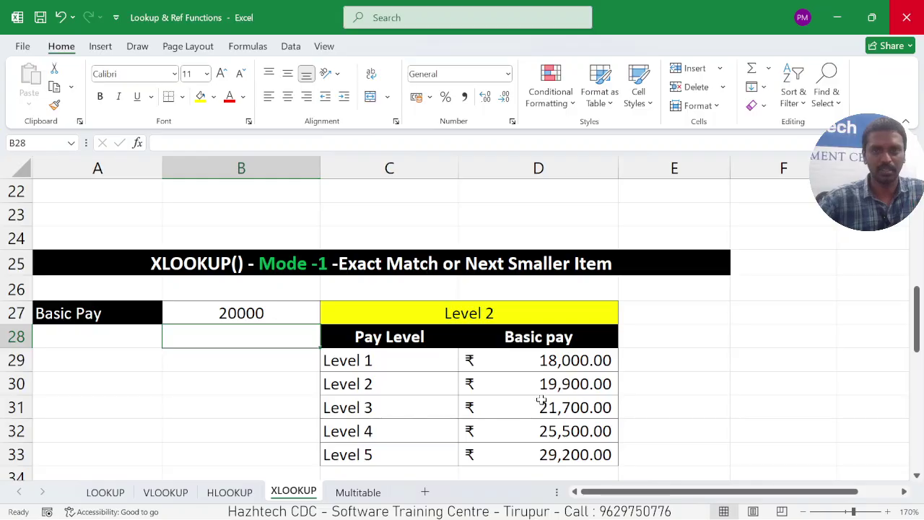
click(550, 384)
click(396, 386)
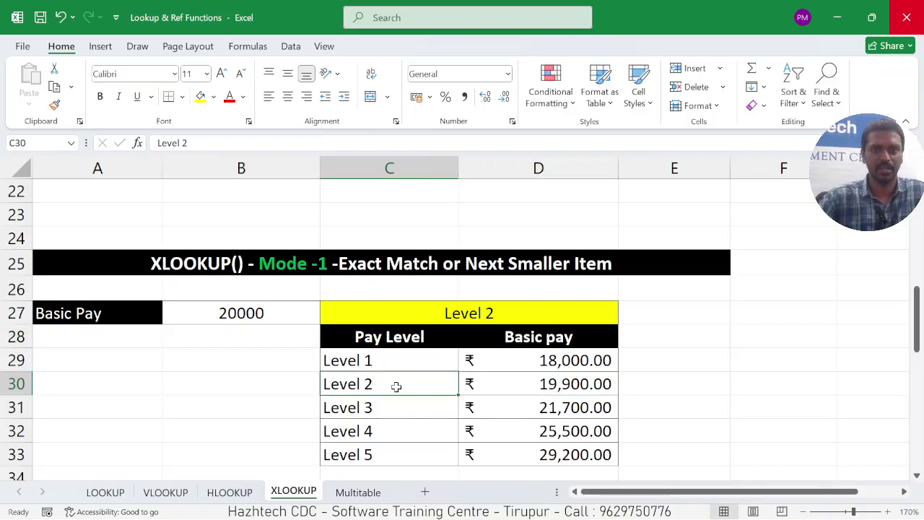
click(506, 313)
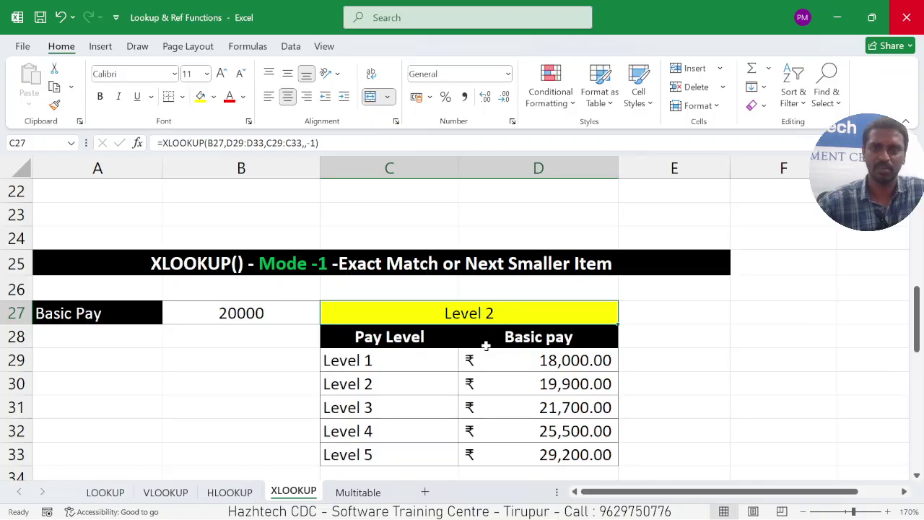
Start an XLOOKUP formula in B37 of the Mode 2 wildcard section with "*gmail.com" as the lookup value.
scroll(486, 347, down, 4)
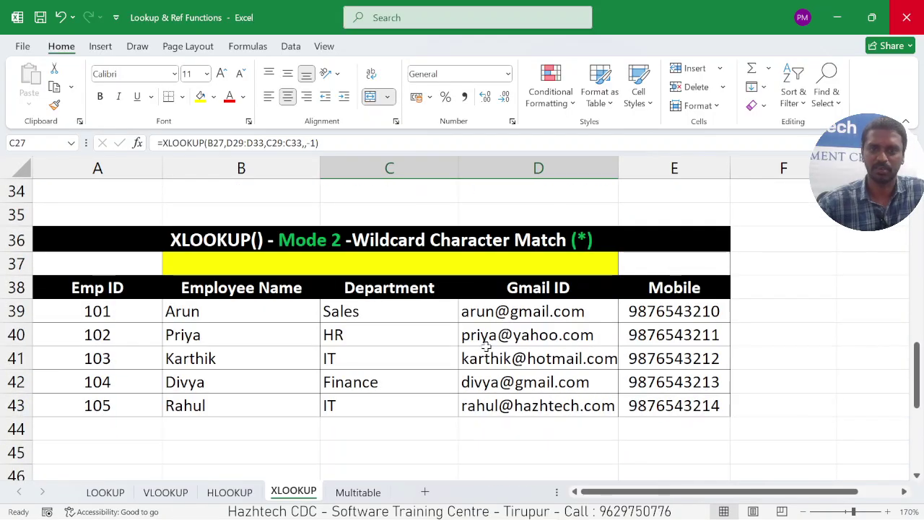
click(483, 266)
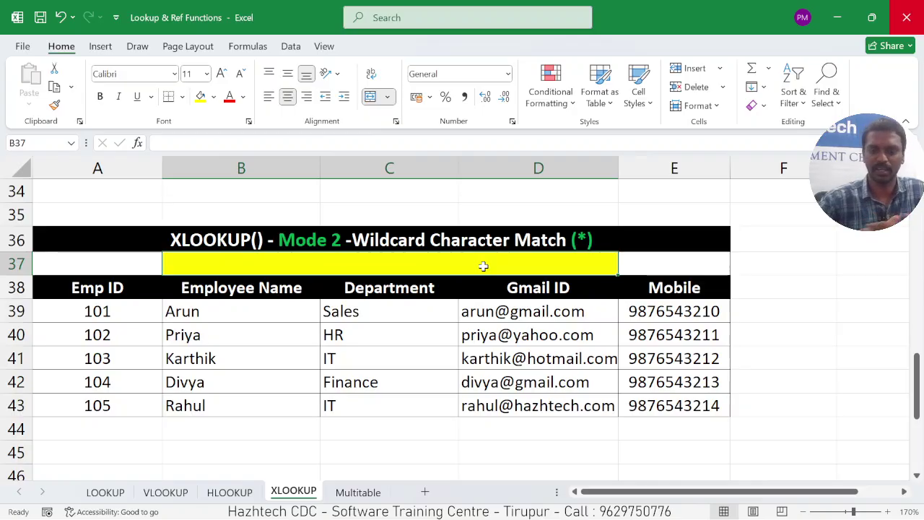
text(=)
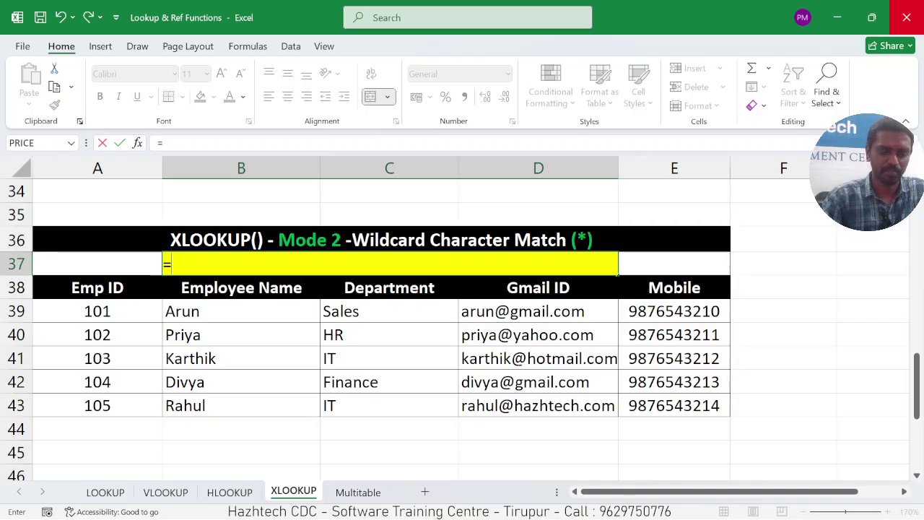
text(XLOOKU)
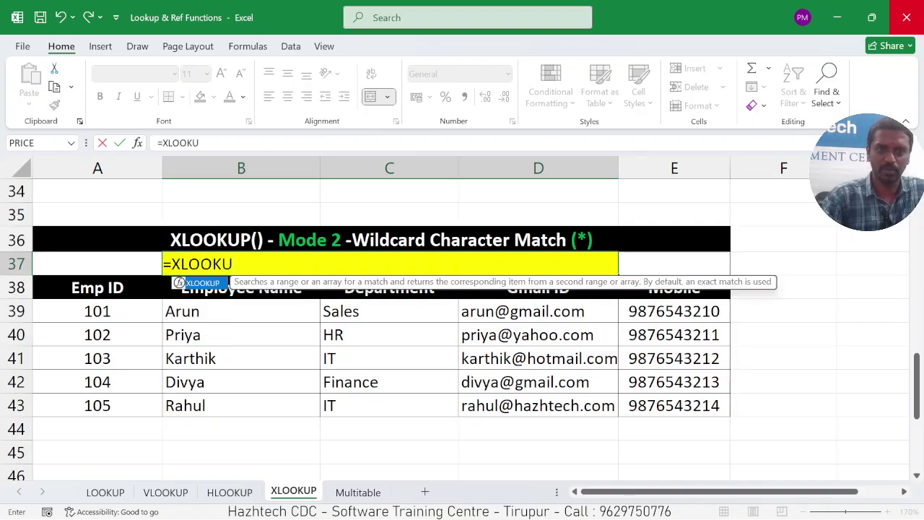
text(P("*)
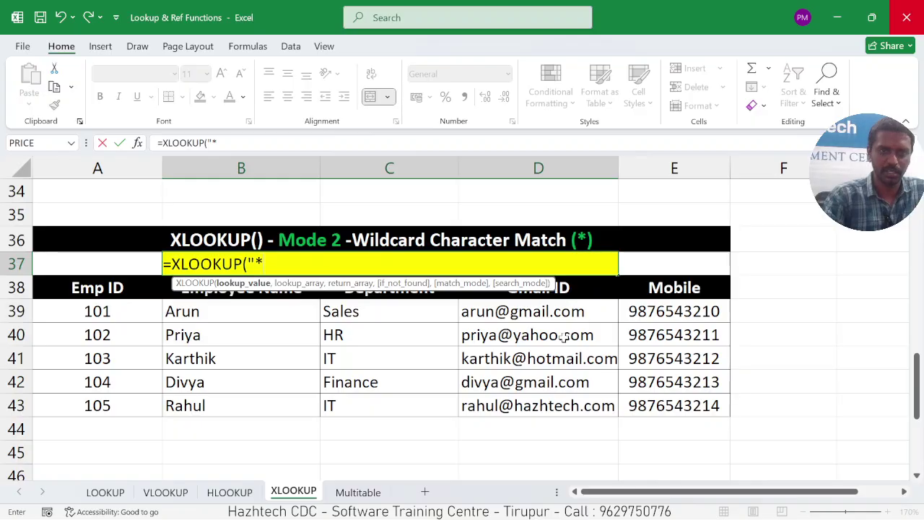
text(G)
key(BackSpace)
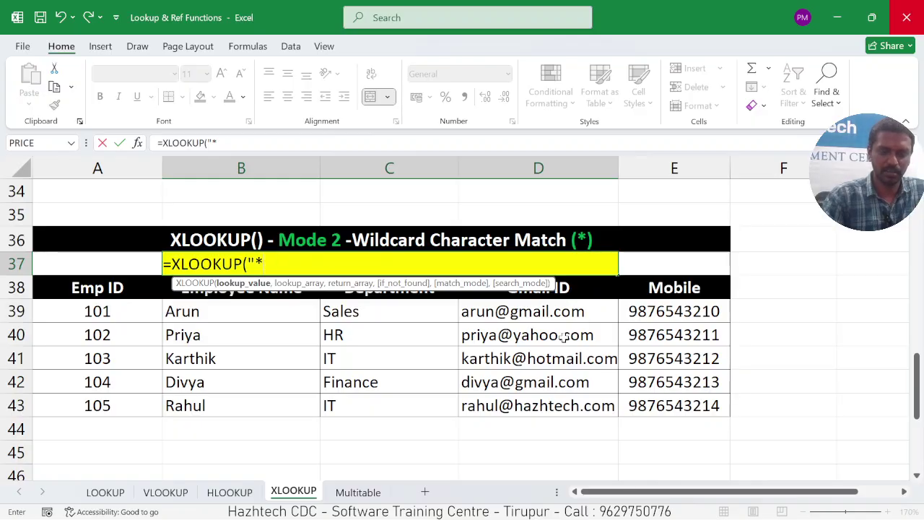
text(g)
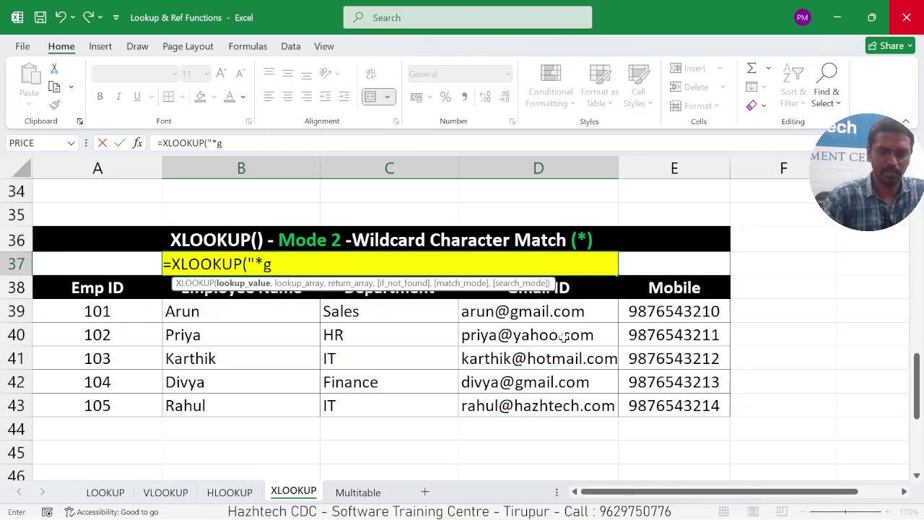
text(mail.)
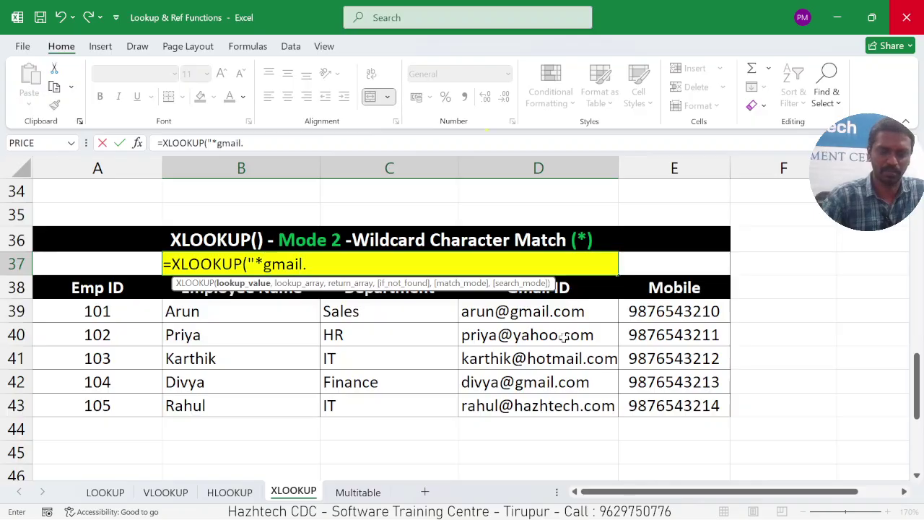
text(com")
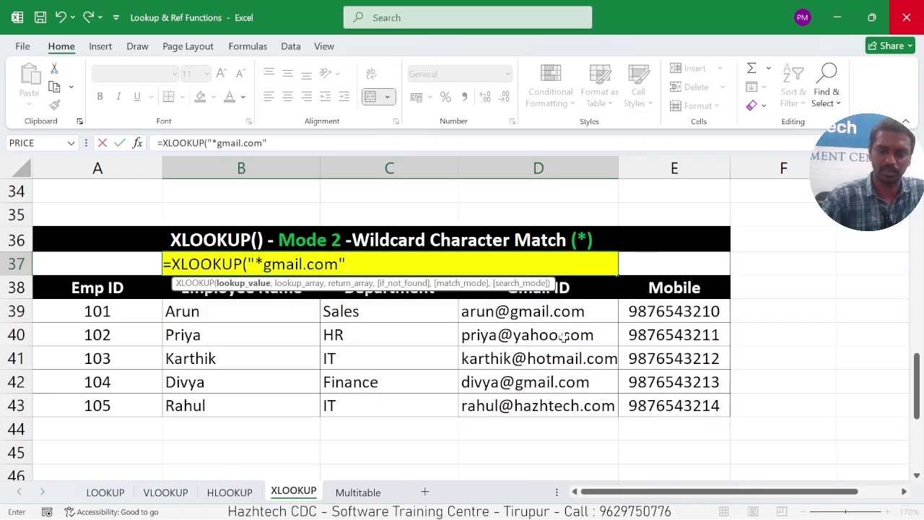
text(,)
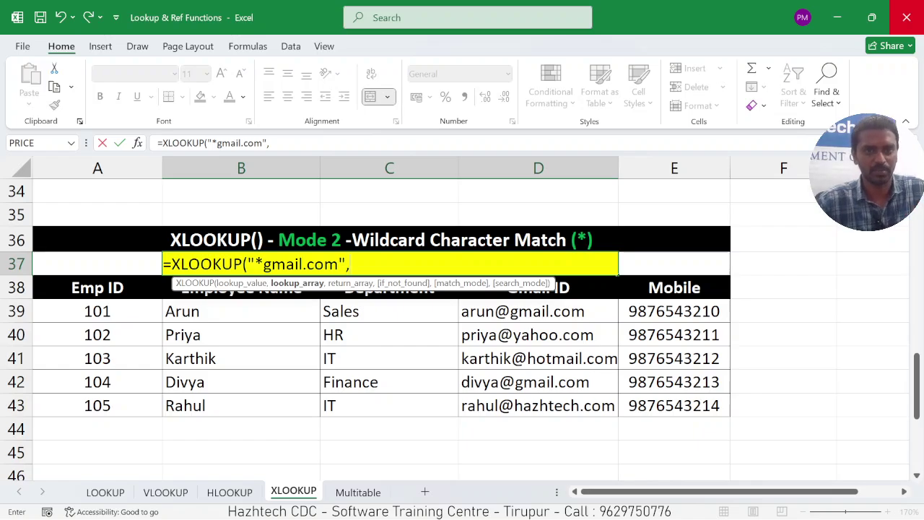
Examine the asterisk wildcard and the gmail.com text inside the B37 formula's lookup value.
click(258, 264)
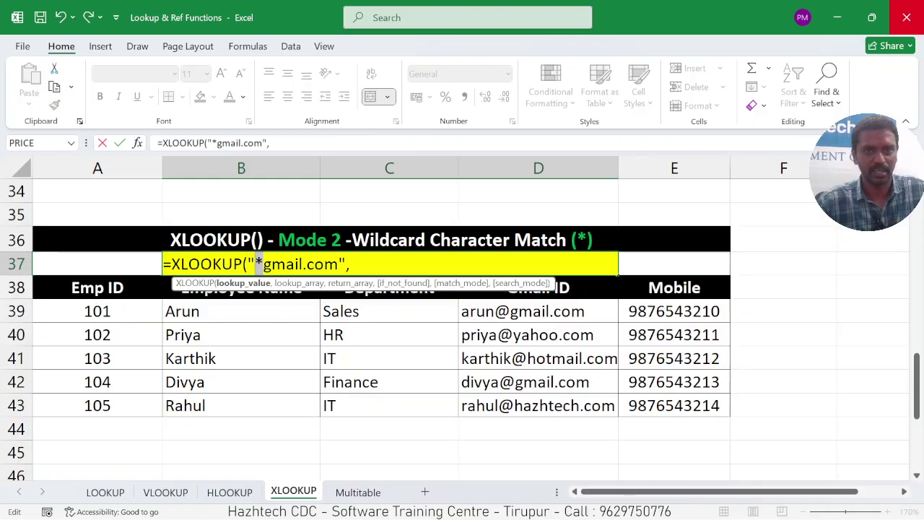
key(shift+Right)
key(shift+Right)
key(shift+Right)
key(shift+Right)
key(shift+Right)
key(shift+Right)
key(shift+Right)
key(shift+Right)
key(shift+Right)
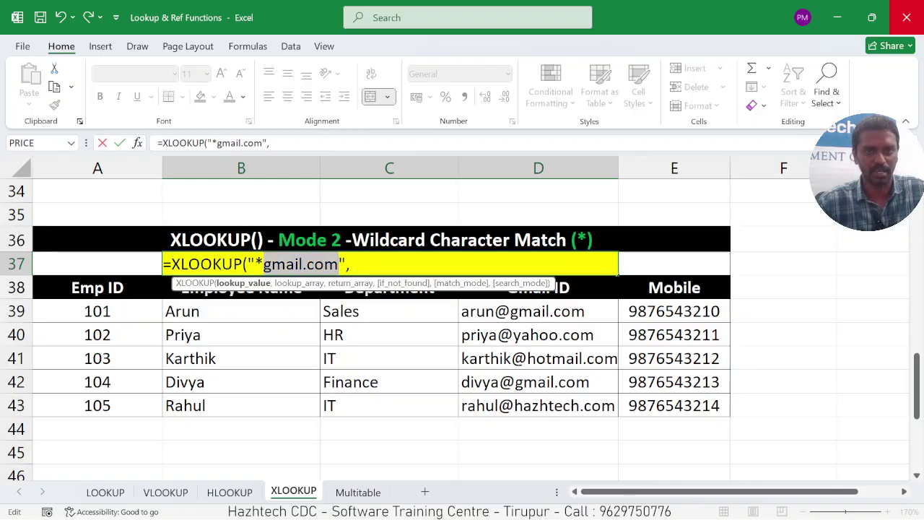
key(End)
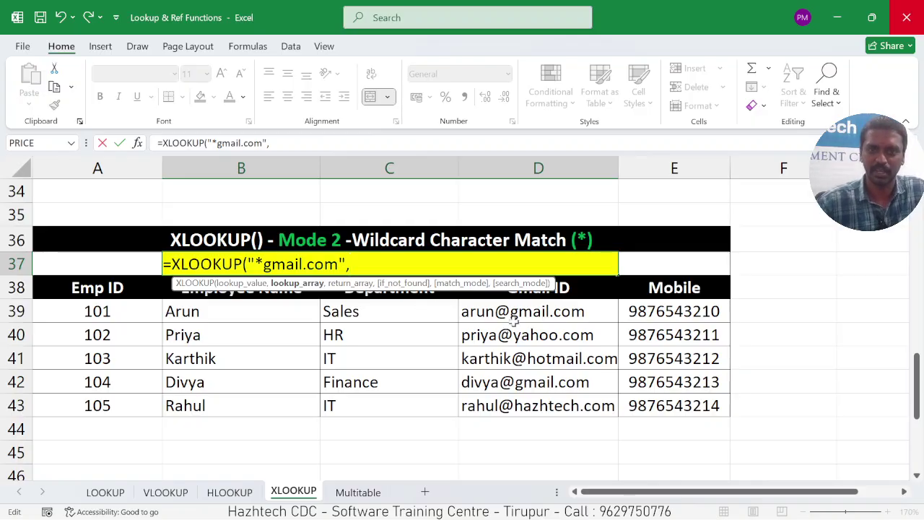
Complete the B37 formula with lookup array D39:D43, return array B39:B43, an empty if_not_found and match mode 2.
drag(521, 313, 527, 402)
text(,)
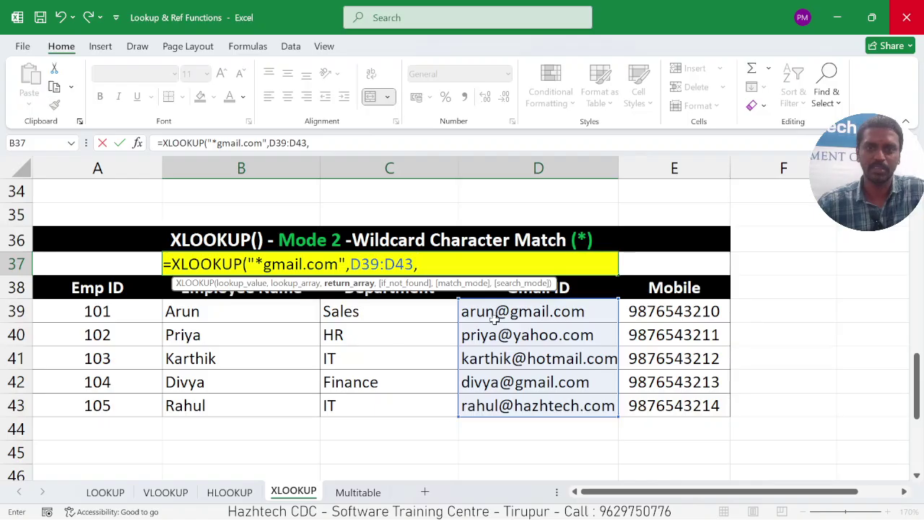
drag(264, 316, 262, 398)
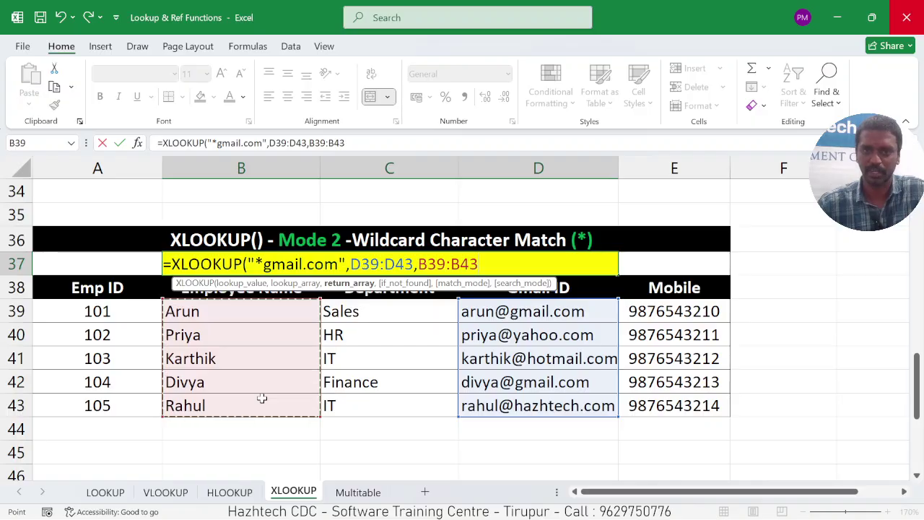
text(,)
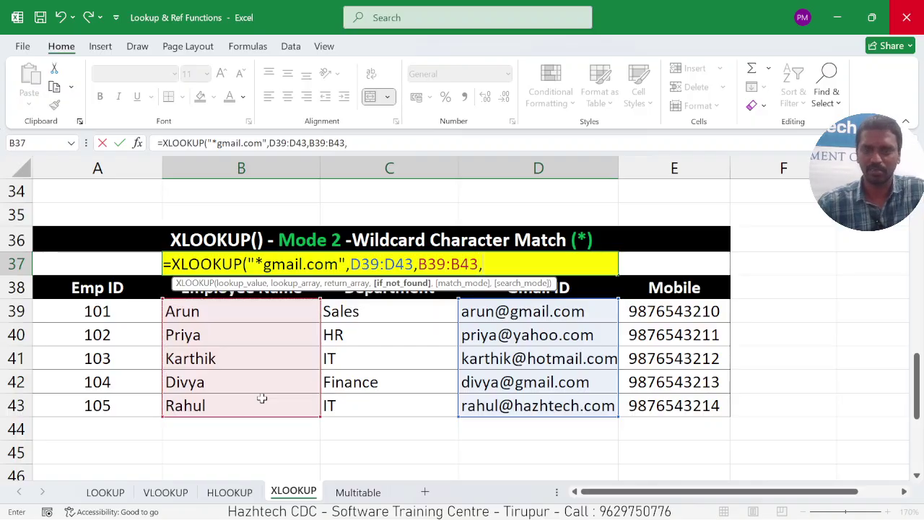
text(,)
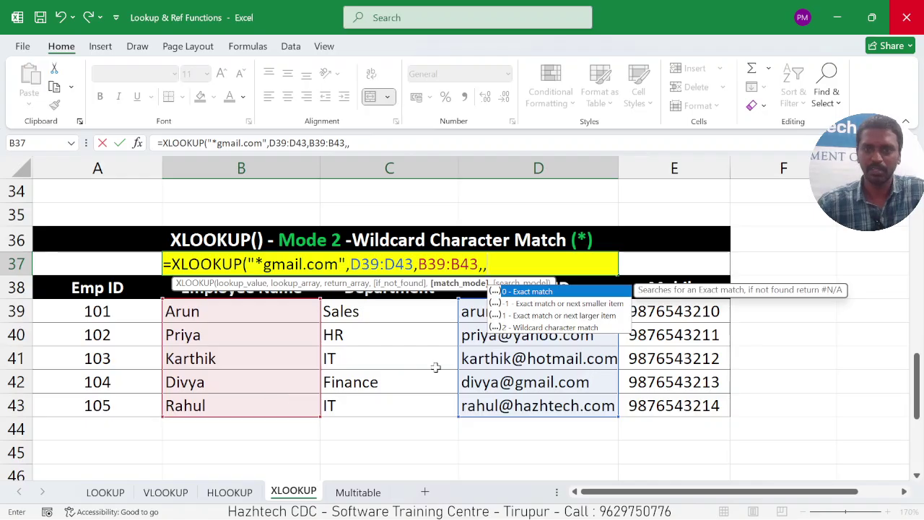
text(2)
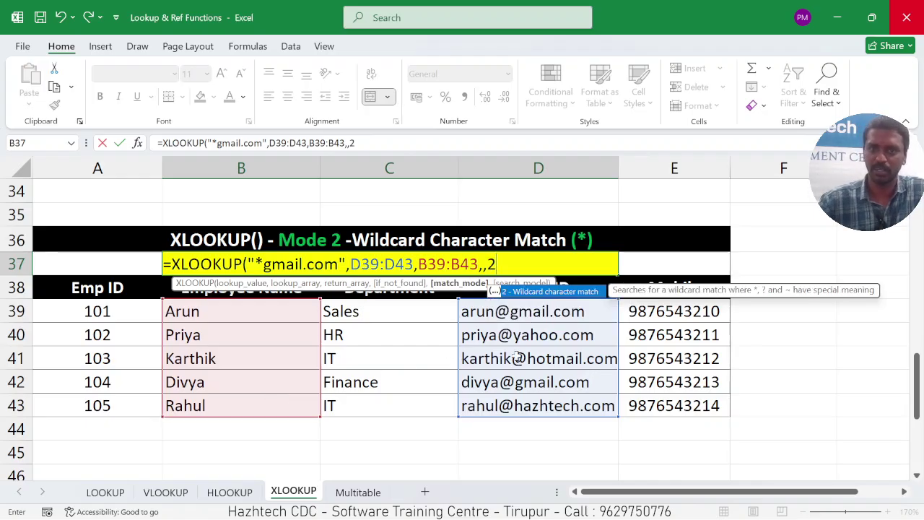
text())
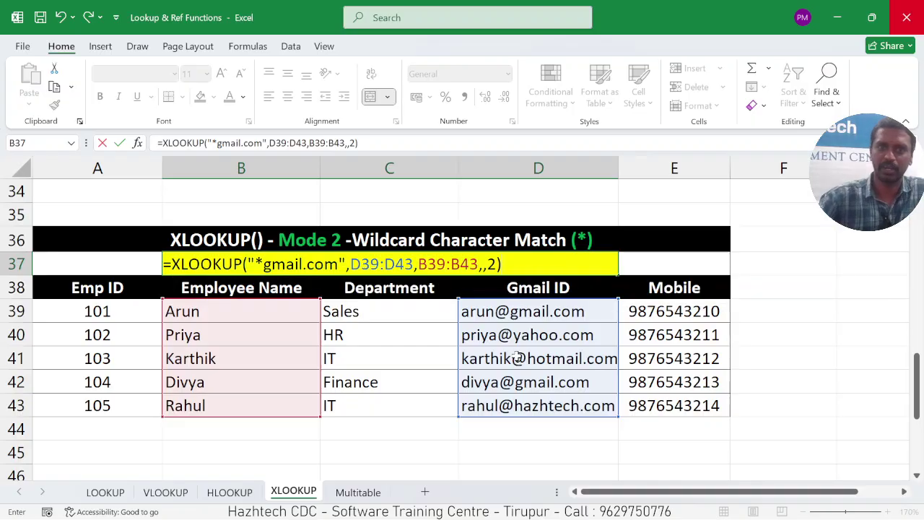
key(Return)
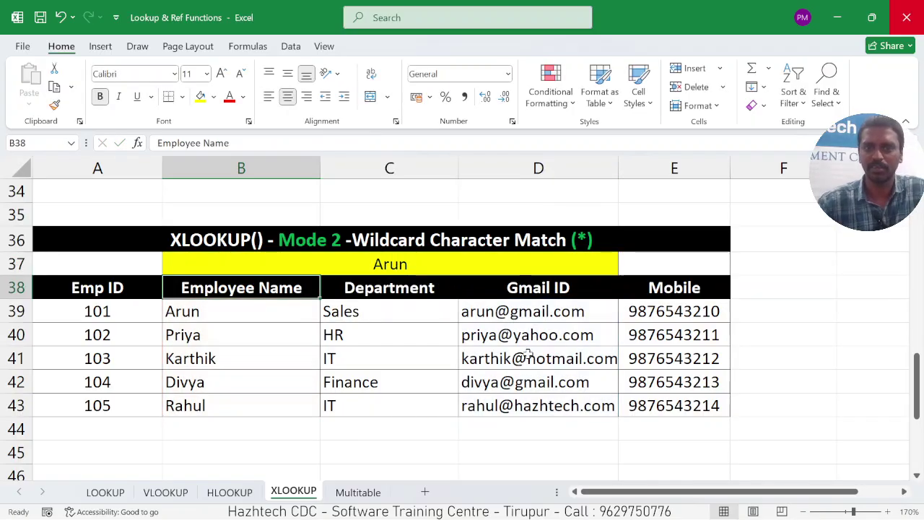
Compare the B37 result with the Gmail ID and Employee Name cells in rows 39 and 42.
click(521, 316)
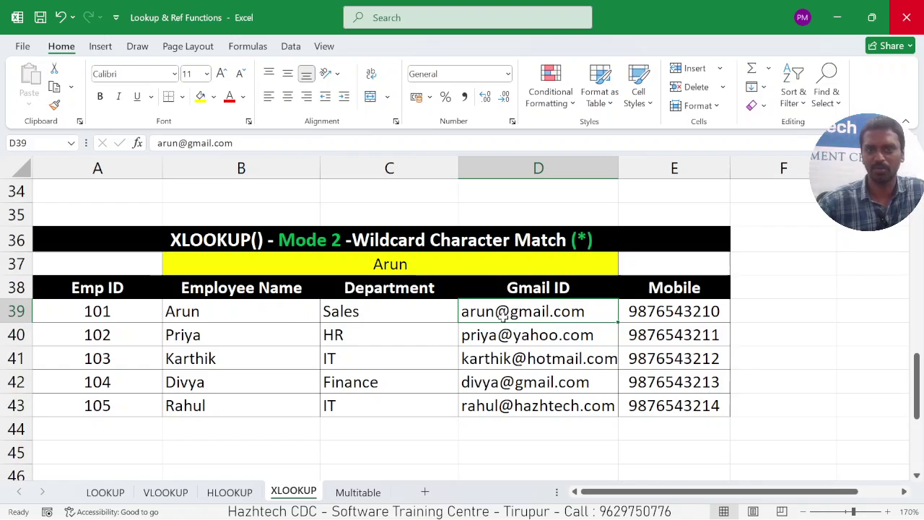
click(248, 315)
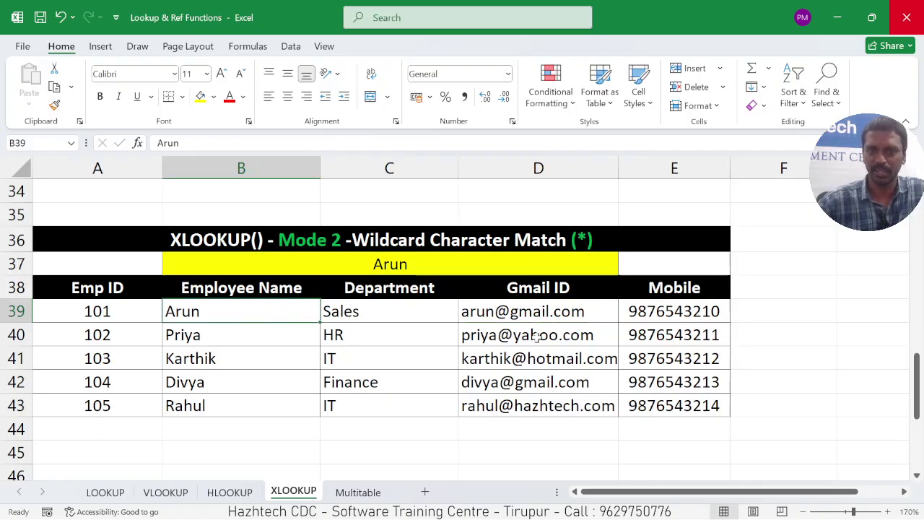
click(538, 378)
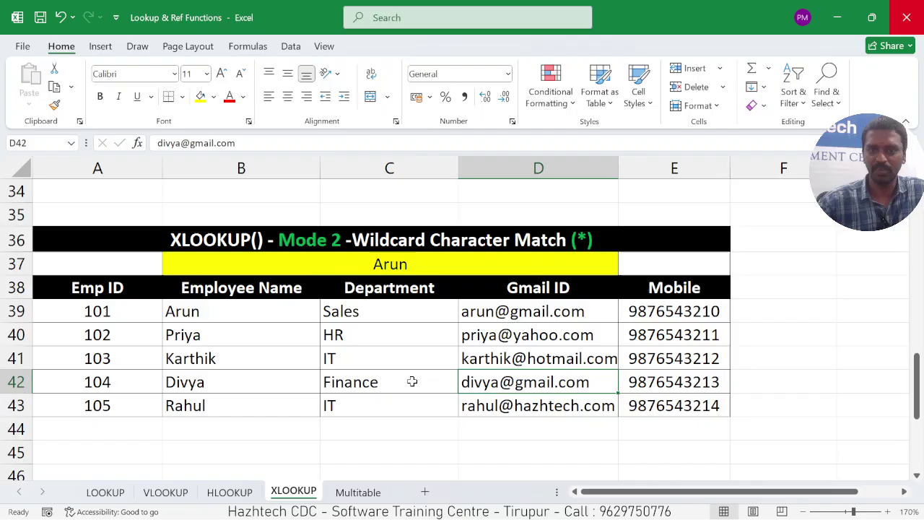
click(247, 386)
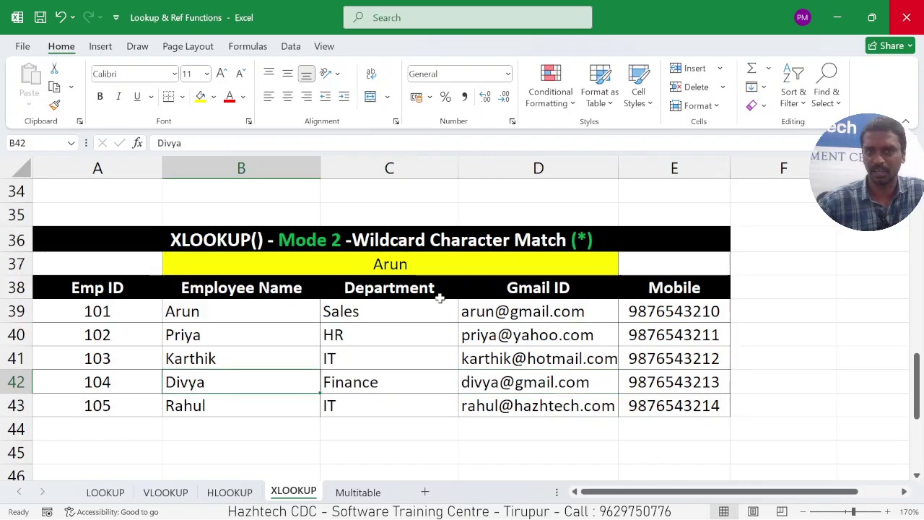
Add search mode -1 (last-to-first) as the final argument of the B37 XLOOKUP formula.
click(442, 264)
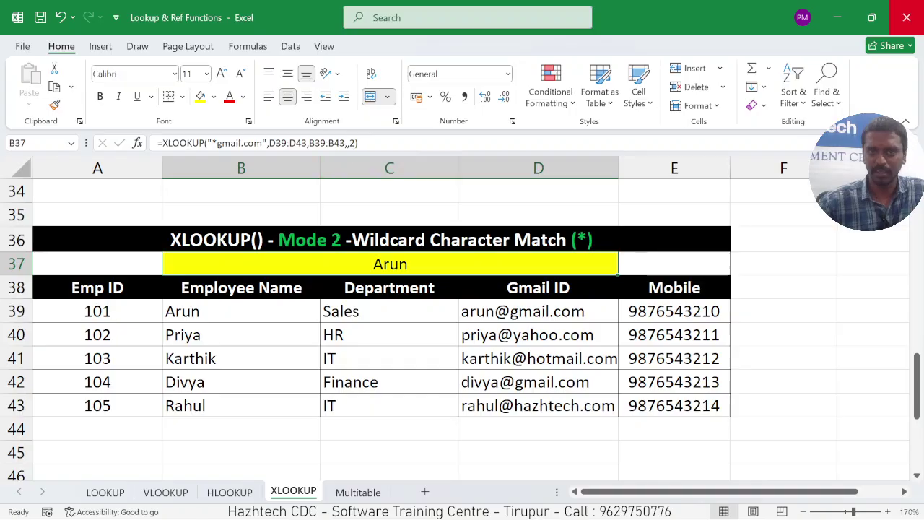
key(F2)
text(,)
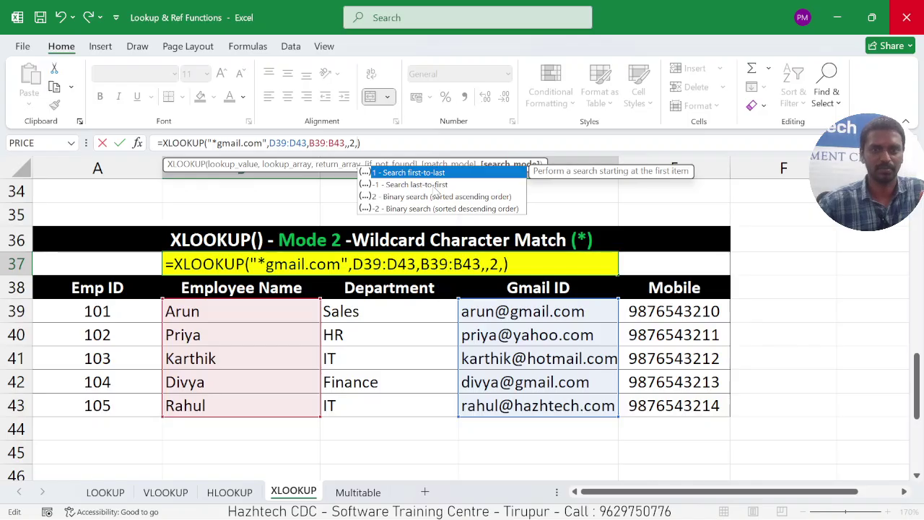
text(-1)
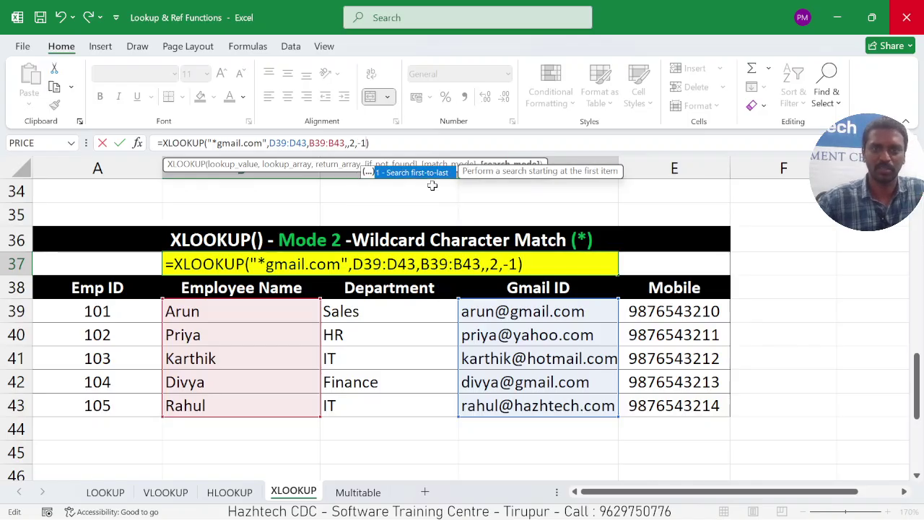
key(Return)
Check the last-to-first result against the name and Gmail ID in row 42, and review the B37 formula.
drag(260, 402, 253, 352)
click(237, 383)
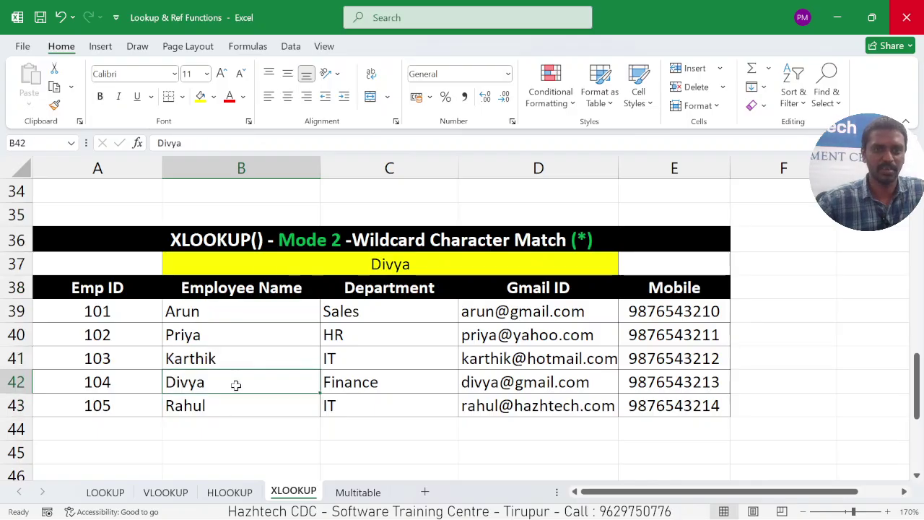
click(489, 385)
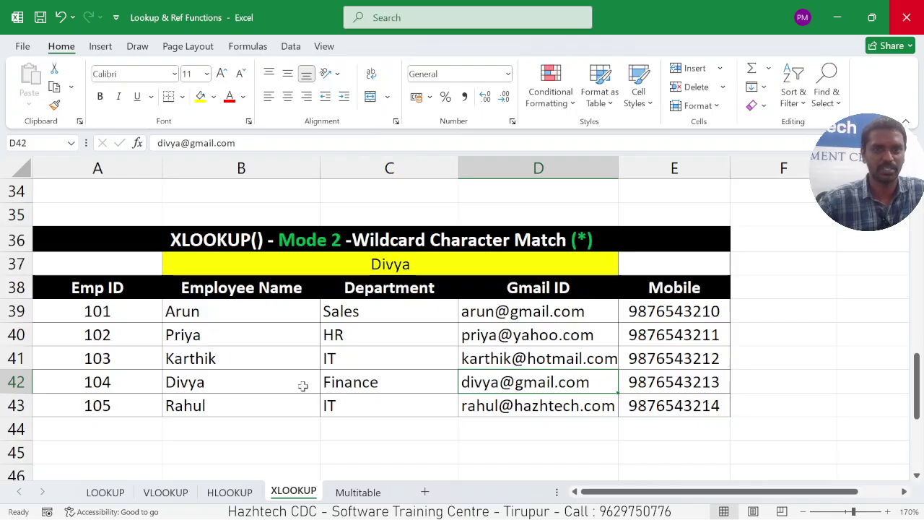
click(268, 386)
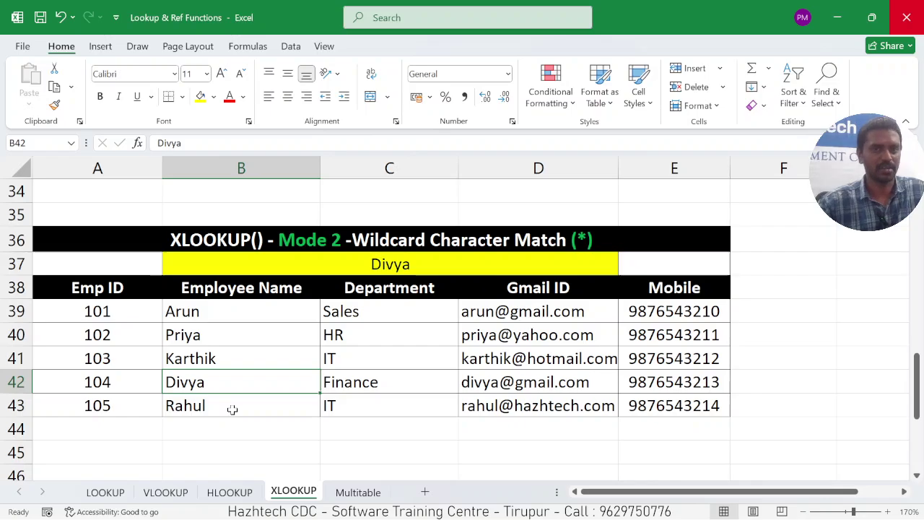
click(357, 268)
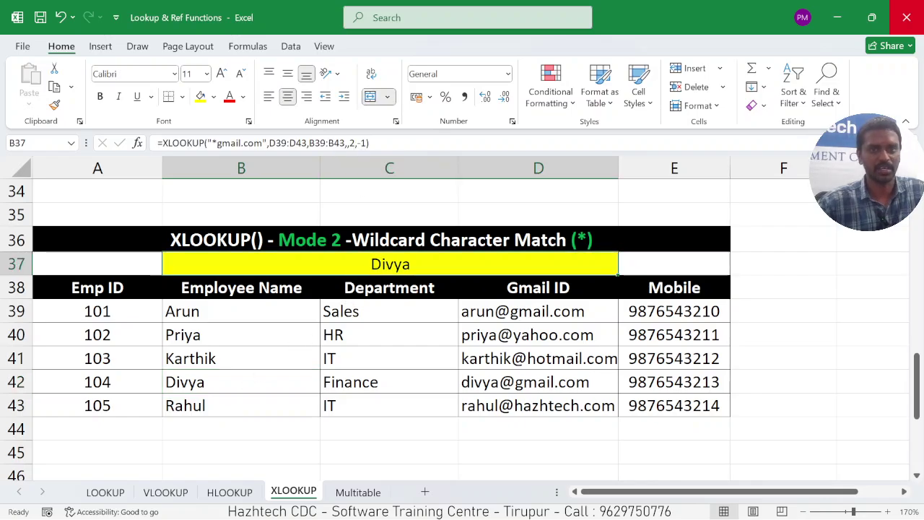
key(F2)
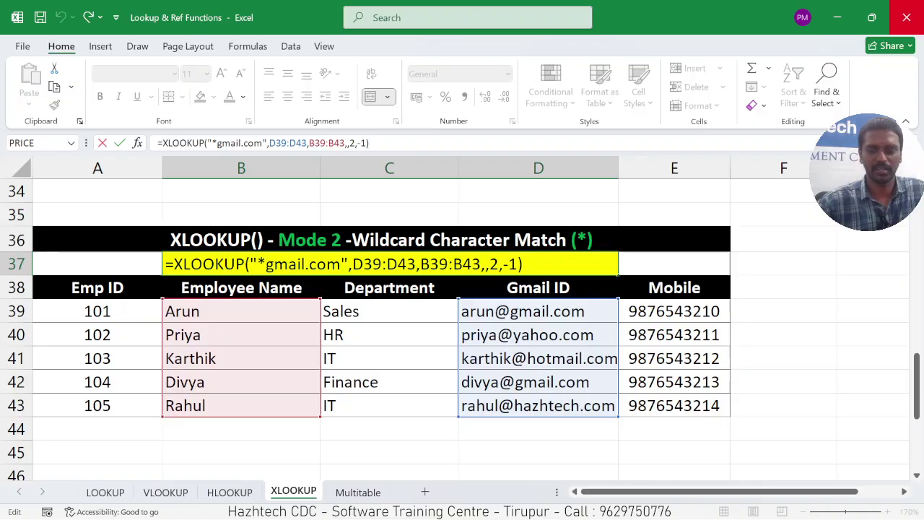
key(Return)
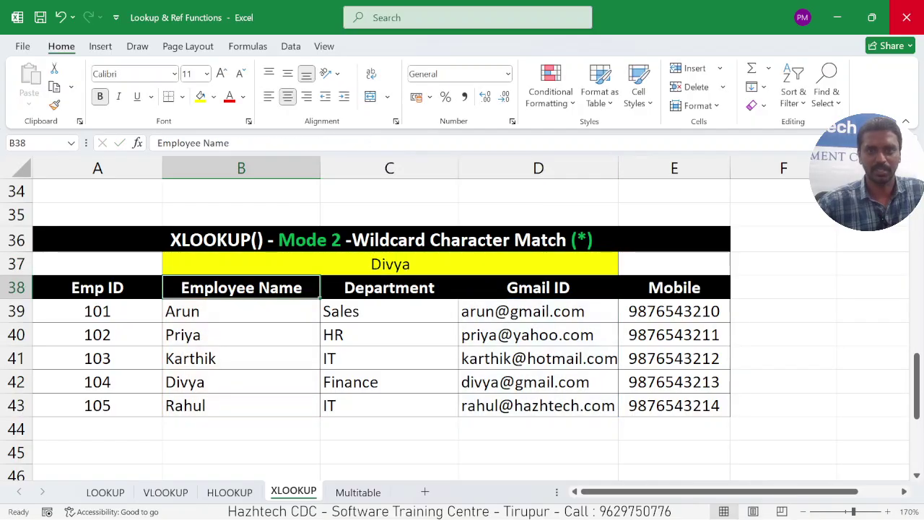
click(430, 264)
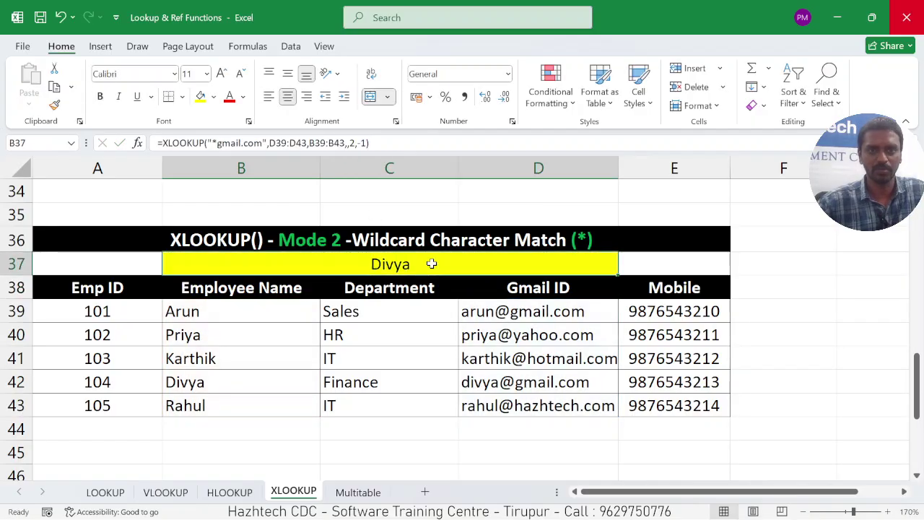
Add the prefix "E" to each Emp ID in cells A39 to A43.
click(87, 313)
double_click(85, 313)
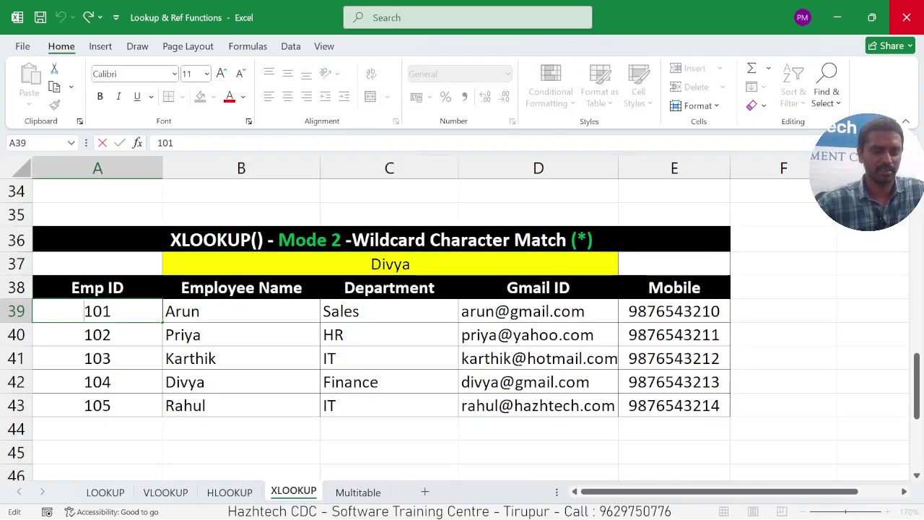
text(E)
click(78, 336)
double_click(78, 336)
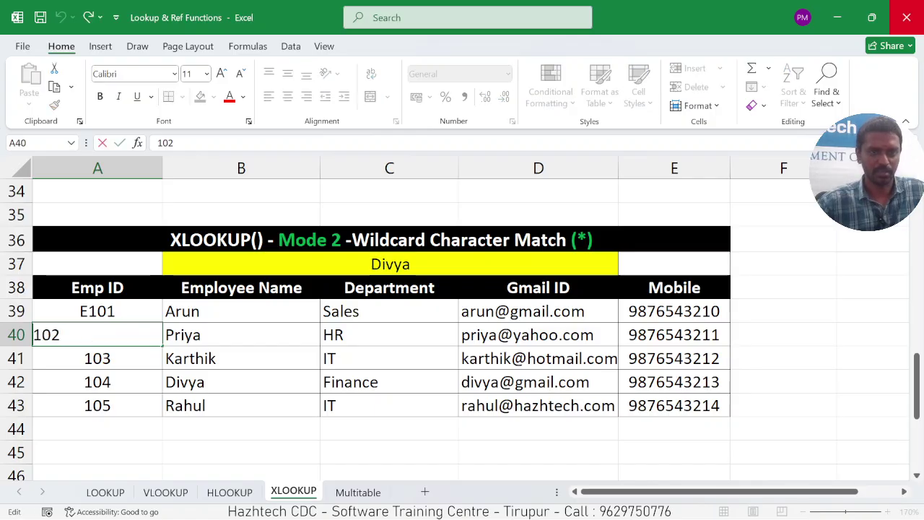
text(E)
double_click(85, 357)
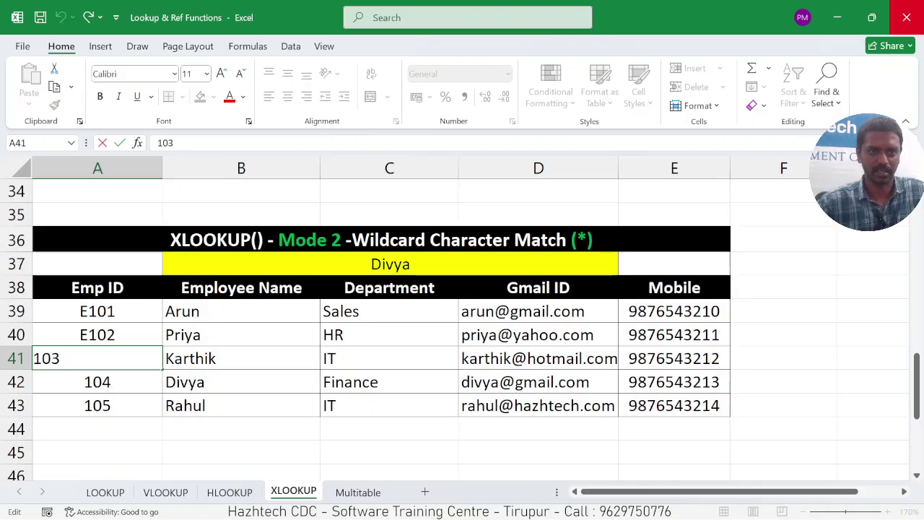
text(E)
double_click(77, 380)
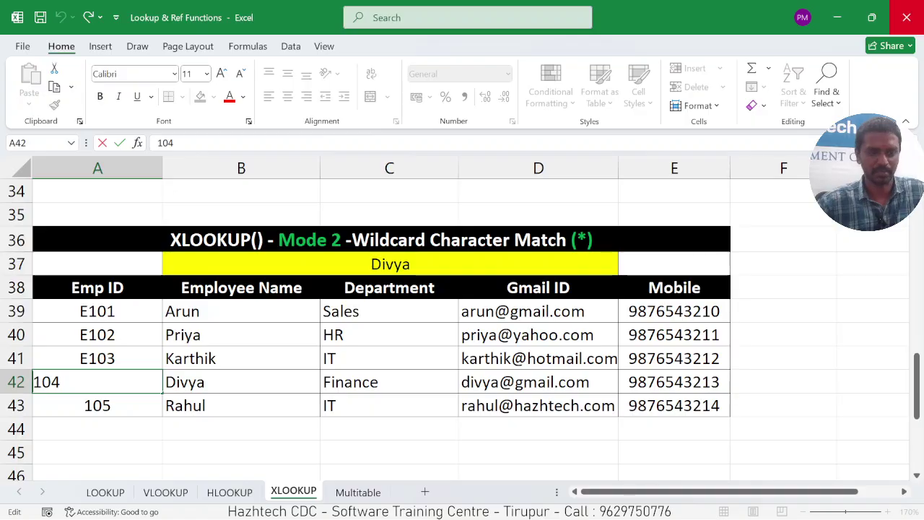
text(E)
click(82, 405)
double_click(82, 405)
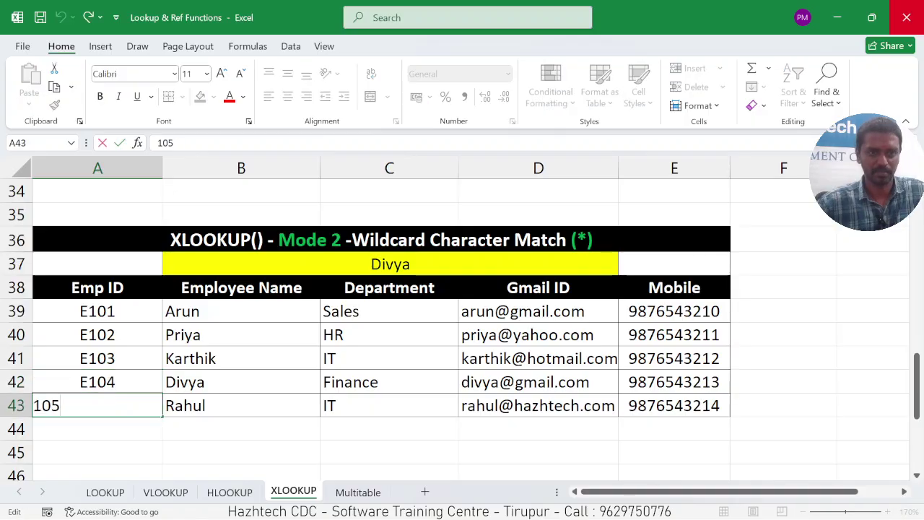
text(E)
click(176, 415)
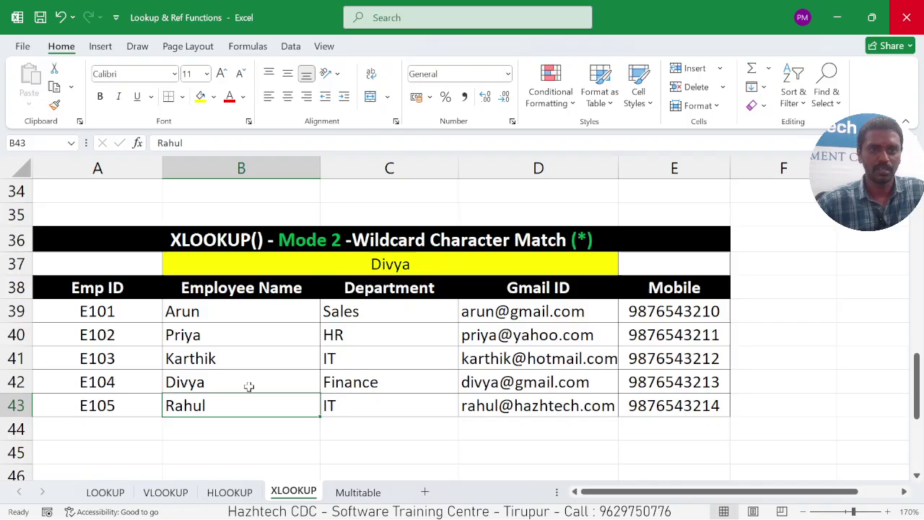
click(294, 353)
Clear the XLOOKUP formula from result cell B37.
click(412, 264)
text(=)
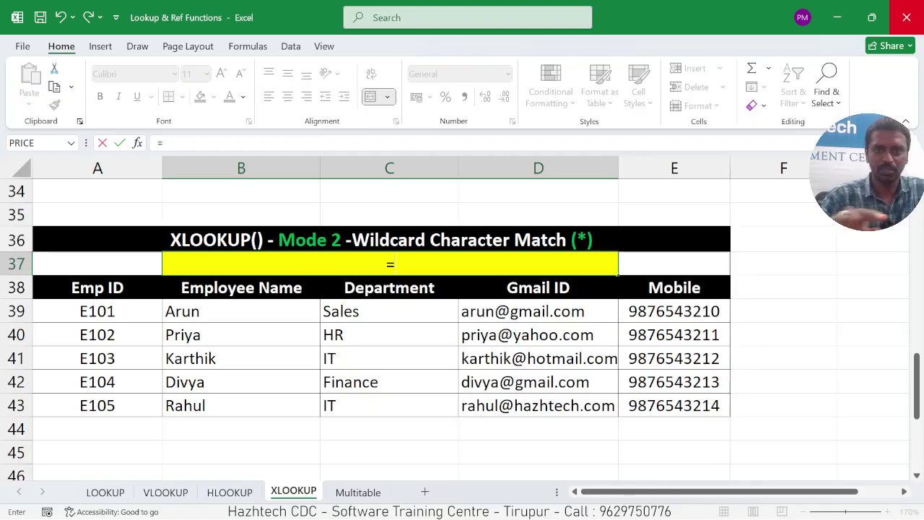
key(Escape)
click(433, 359)
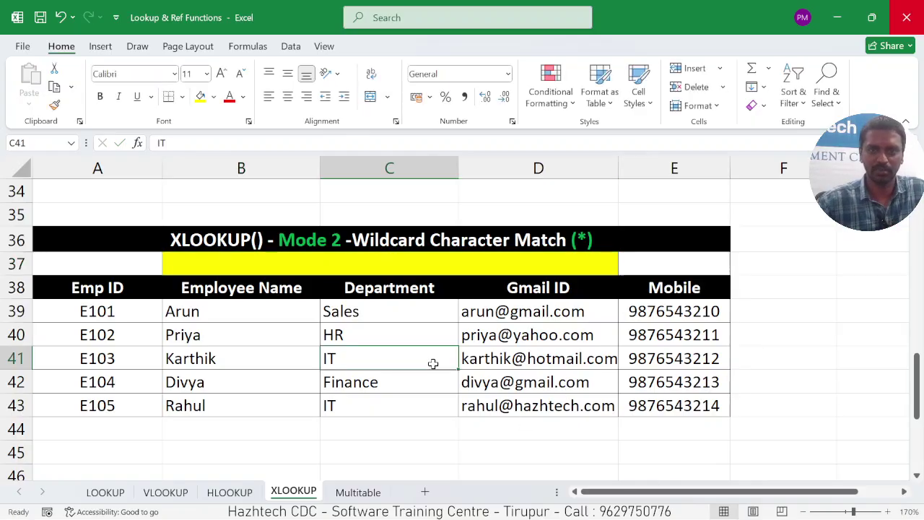
Go to the question-mark wildcard table at row 47 and begin a formula in its result cell B48.
scroll(433, 363, down, 2)
scroll(433, 363, down, 2)
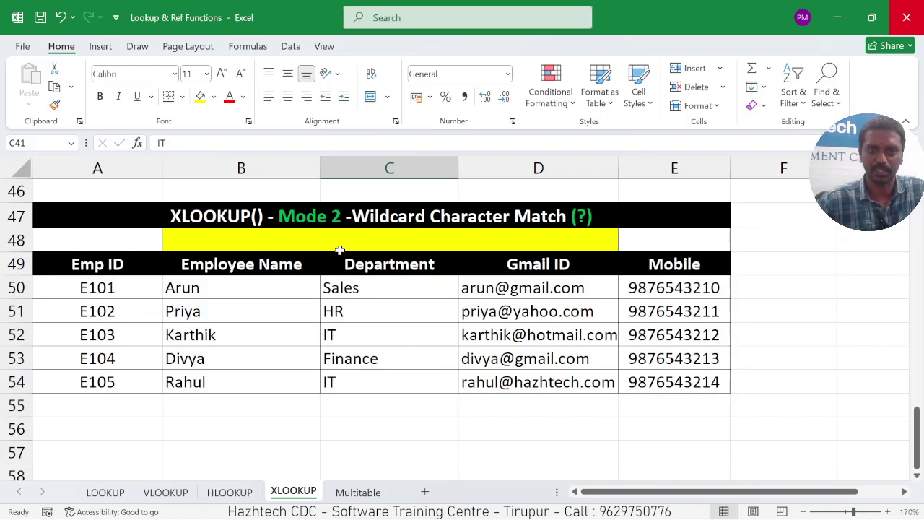
click(592, 220)
click(485, 306)
scroll(486, 303, up, 6)
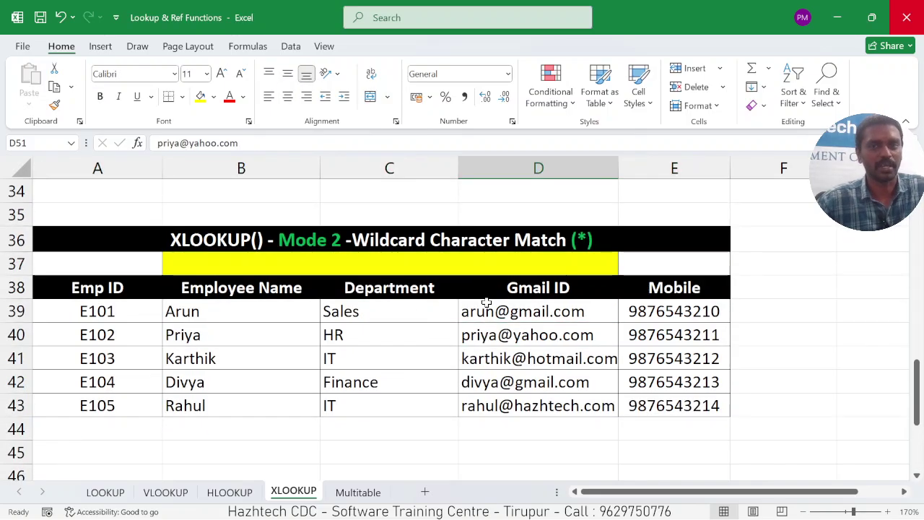
scroll(487, 303, down, 2)
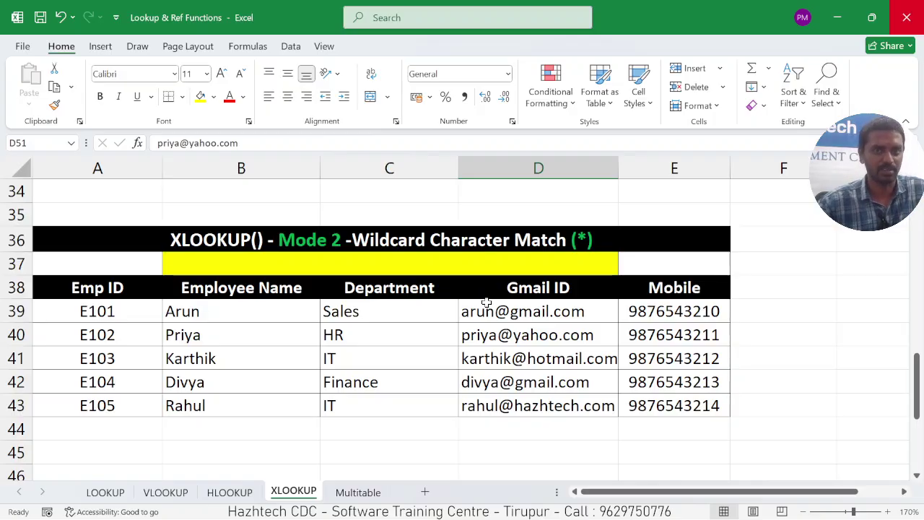
scroll(486, 303, down, 4)
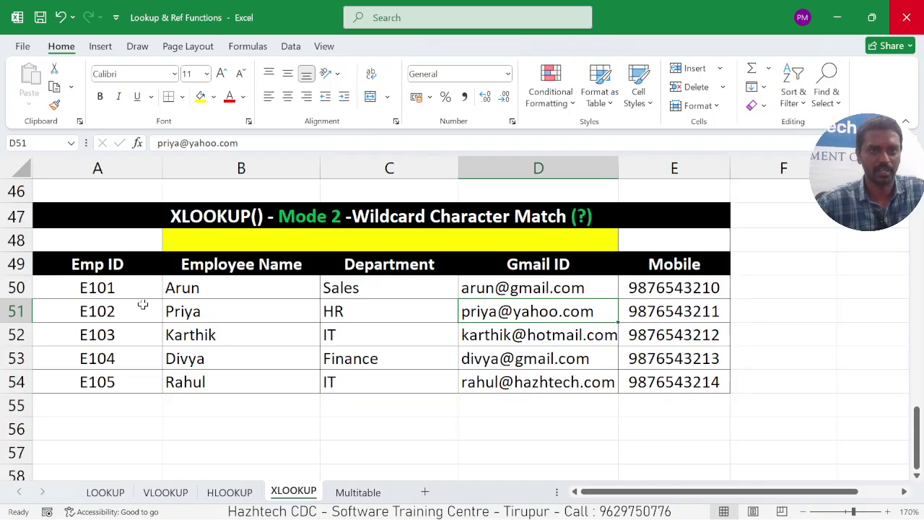
click(382, 241)
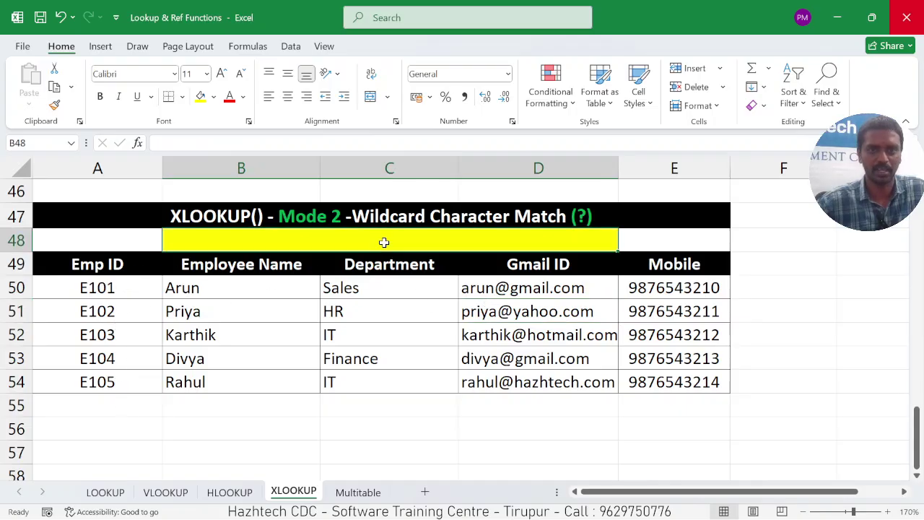
text(=)
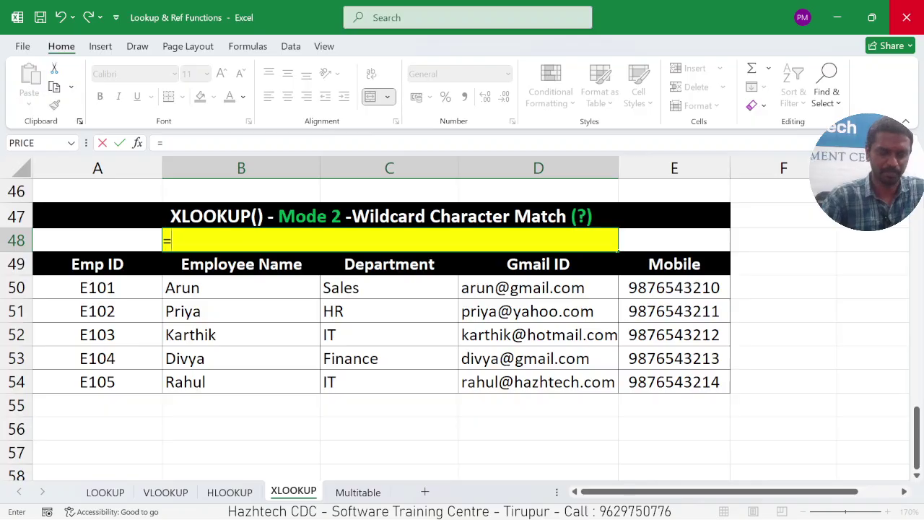
text(x)
key(BackSpace)
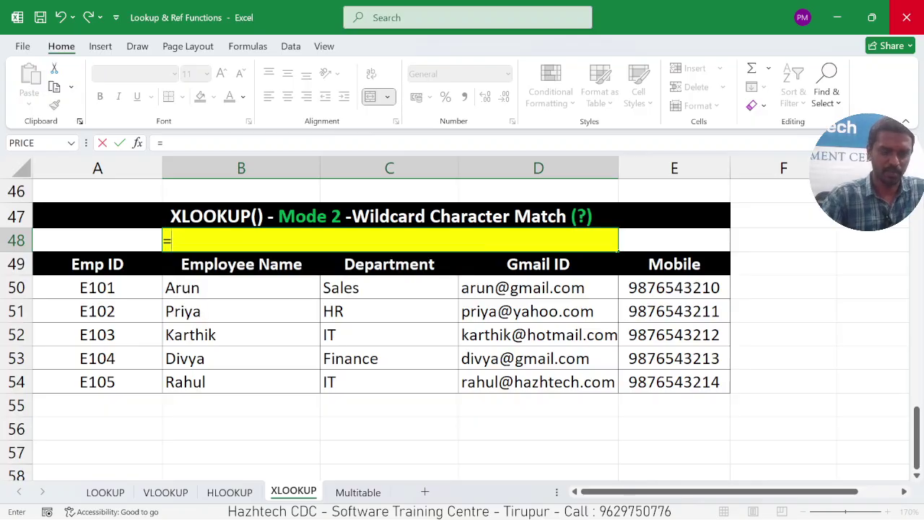
text(CLOOKU)
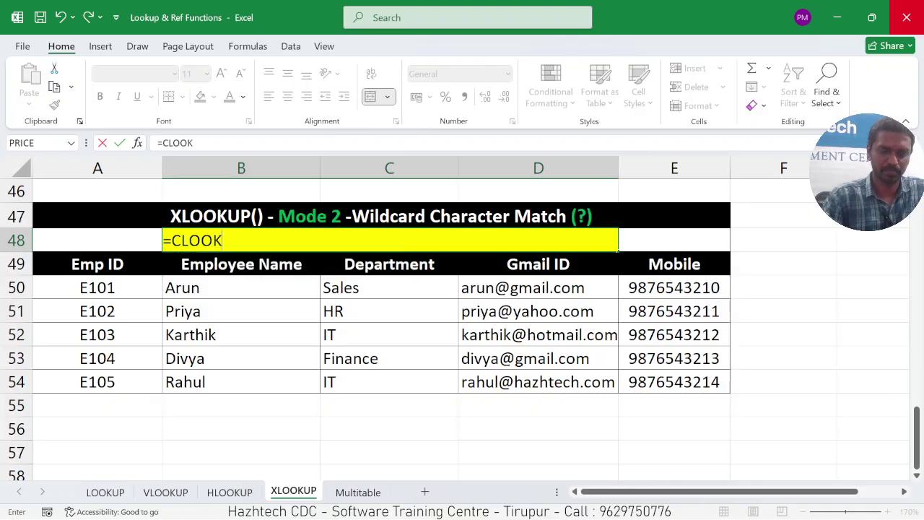
key(BackSpace)
key(BackSpace)
key(BackSpace)
key(BackSpace)
key(BackSpace)
key(BackSpace)
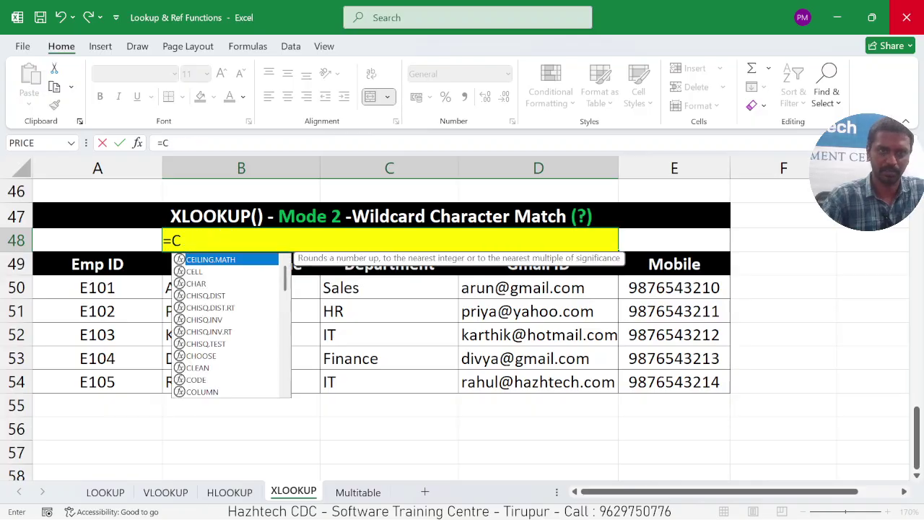
Enter the XLOOKUP function in B48 with "E10?" as its lookup value.
text(XLOO)
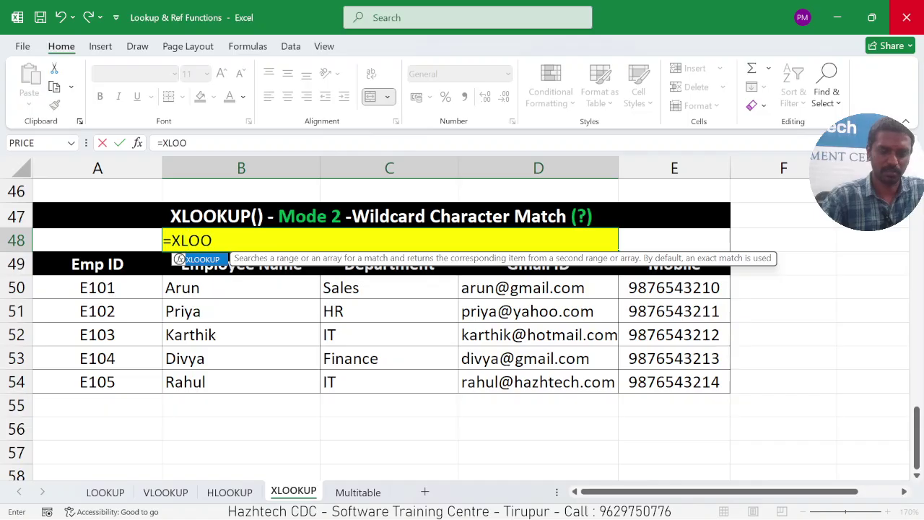
text(KUP()
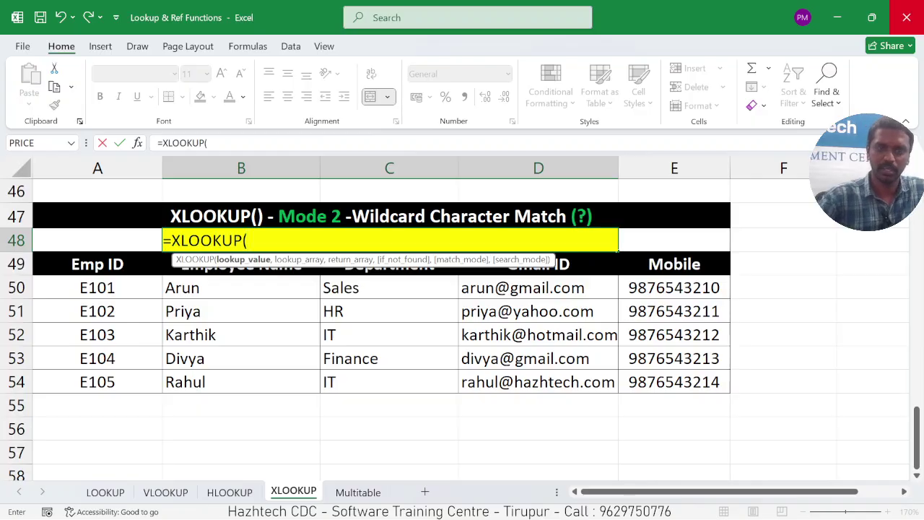
text("E)
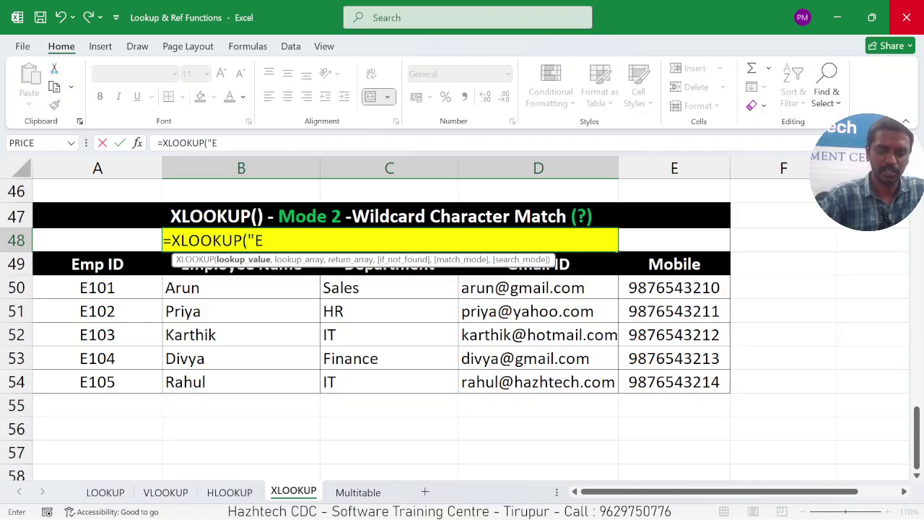
text(10)
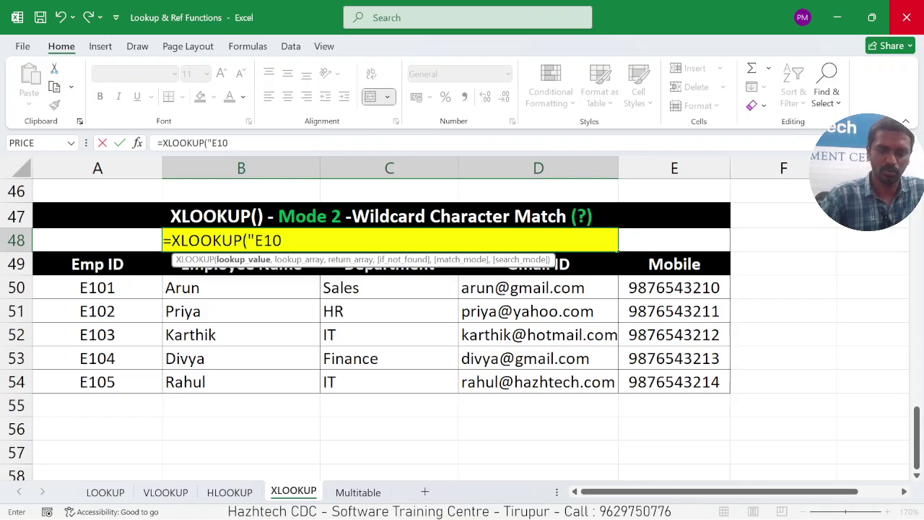
text(?")
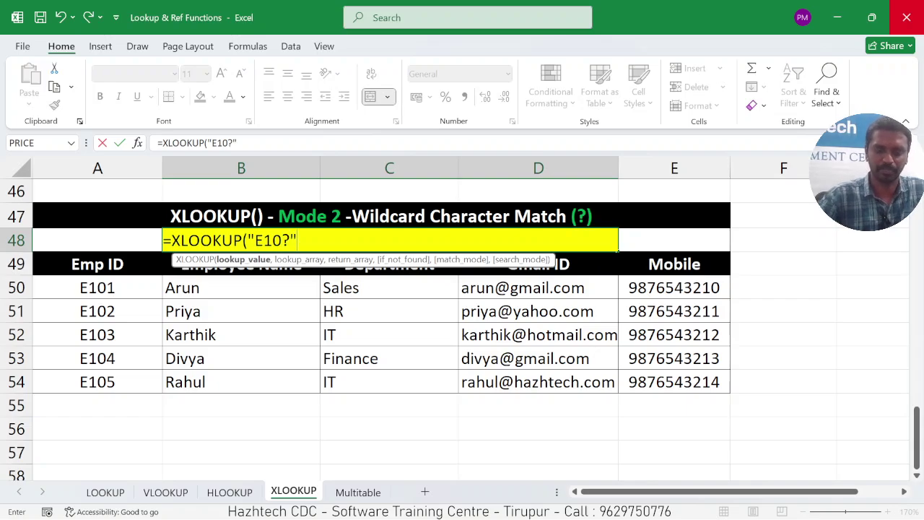
text(,)
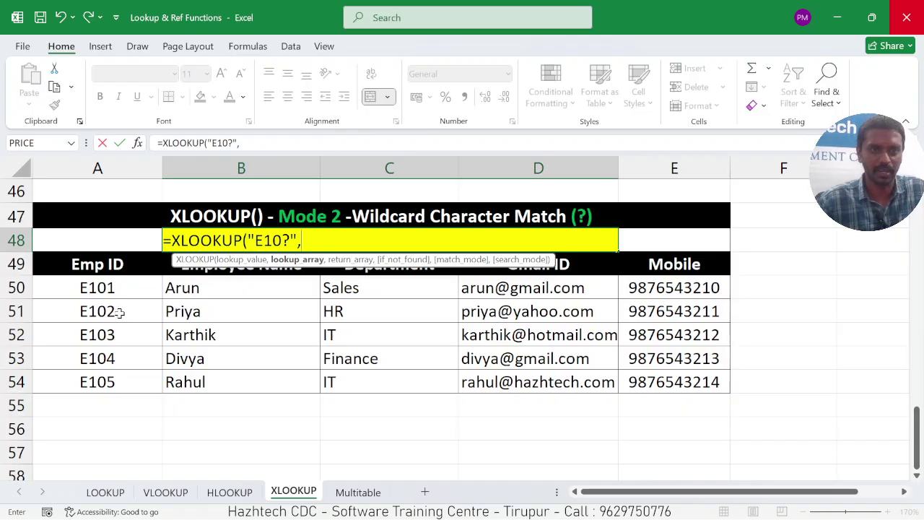
Complete the B48 formula with lookup array A50:A54, return array D50:D54, an empty if_not_found and match mode 2.
drag(116, 288, 114, 377)
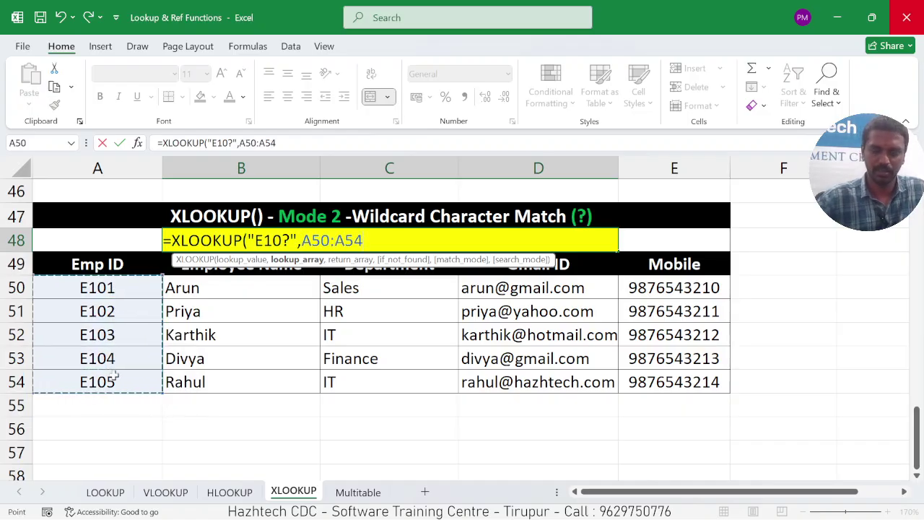
text(,)
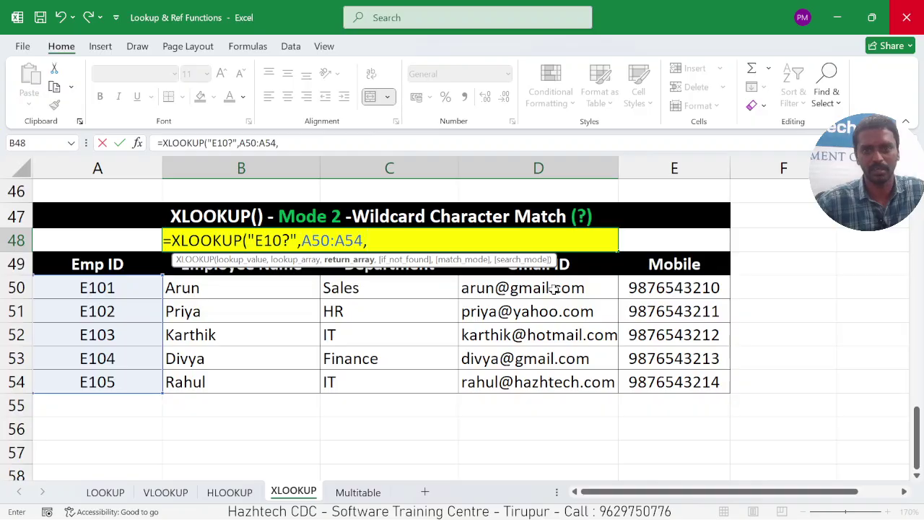
drag(553, 289, 559, 375)
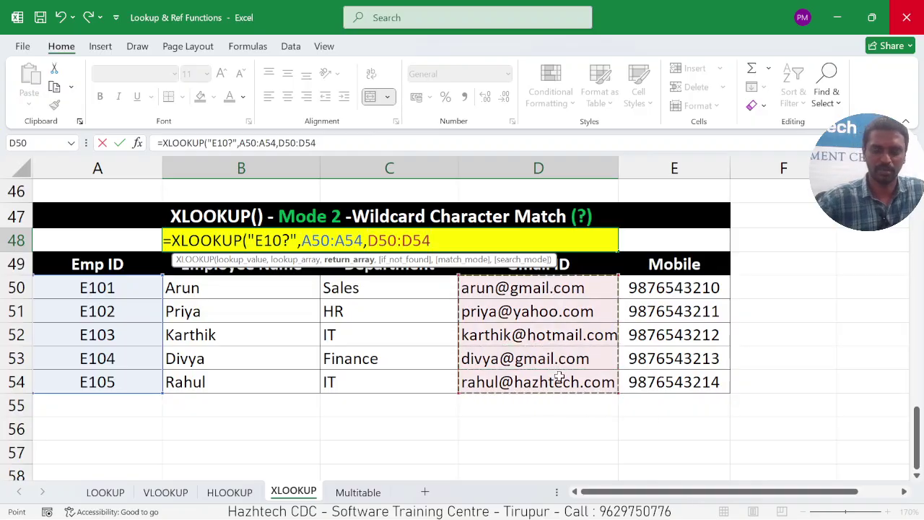
text(,)
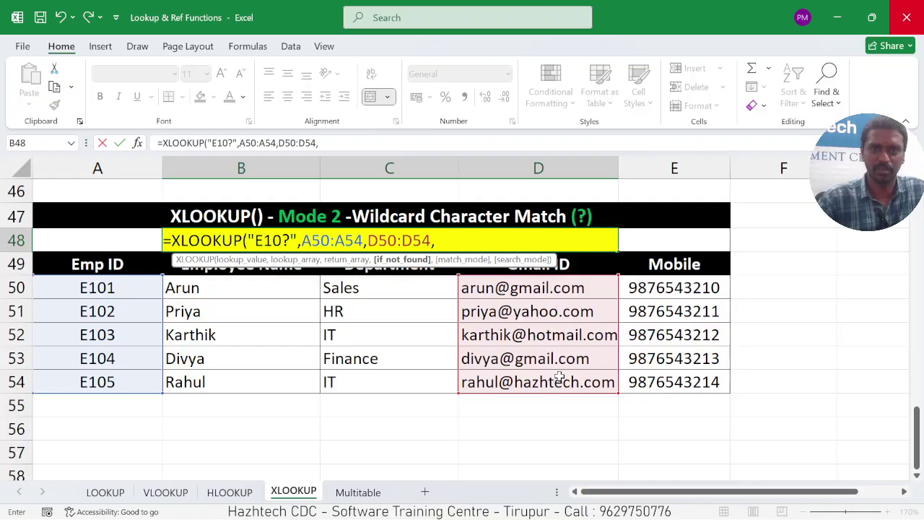
text(,2)
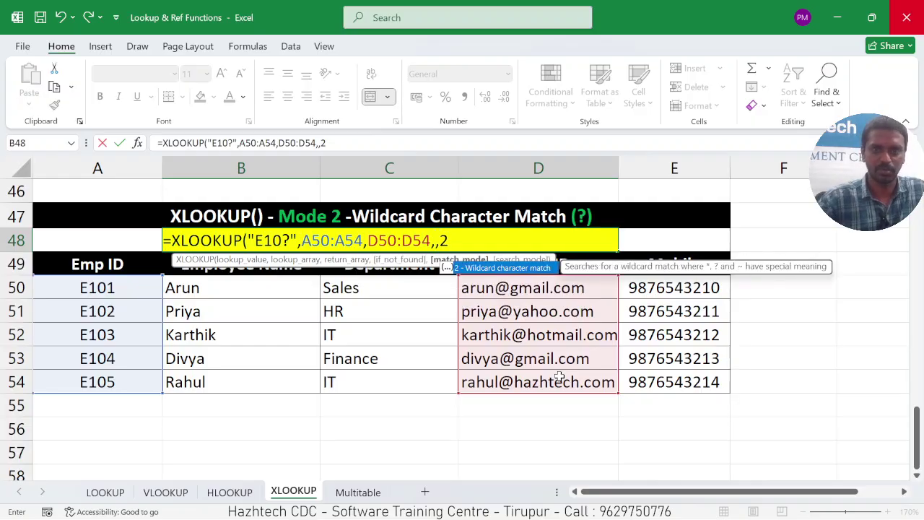
text())
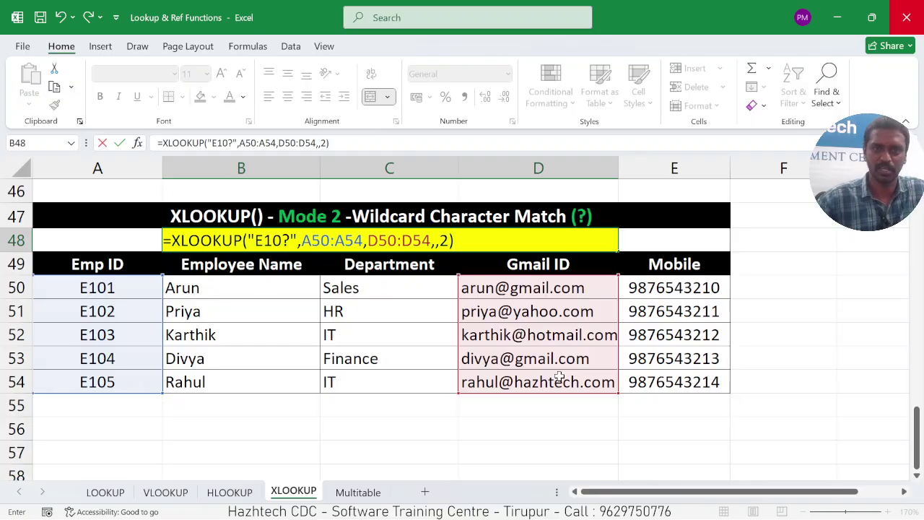
key(Return)
click(355, 238)
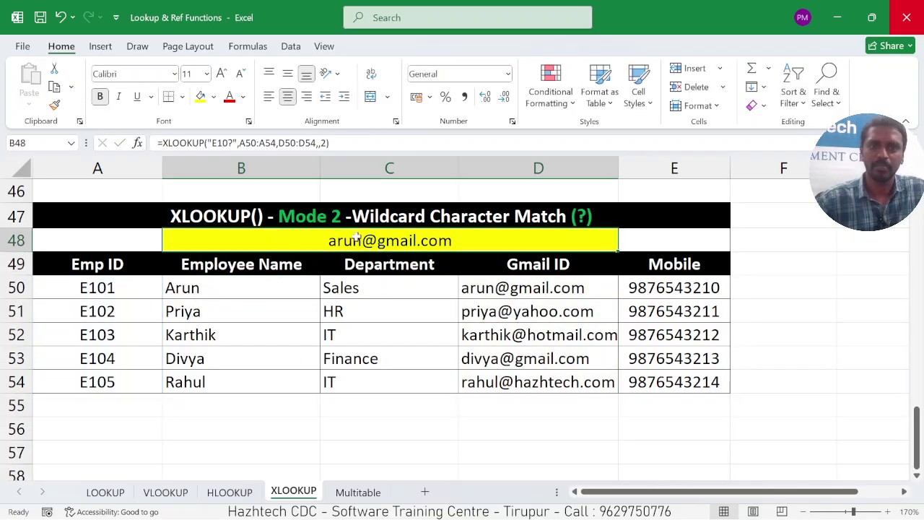
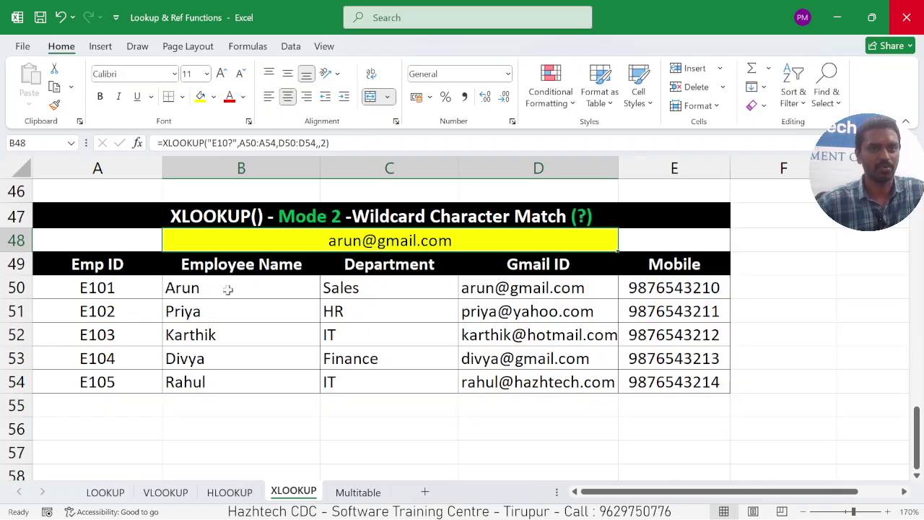
Append 25 to the Emp ID in A50 and check the recalculated B48 lookup against row 51.
double_click(139, 292)
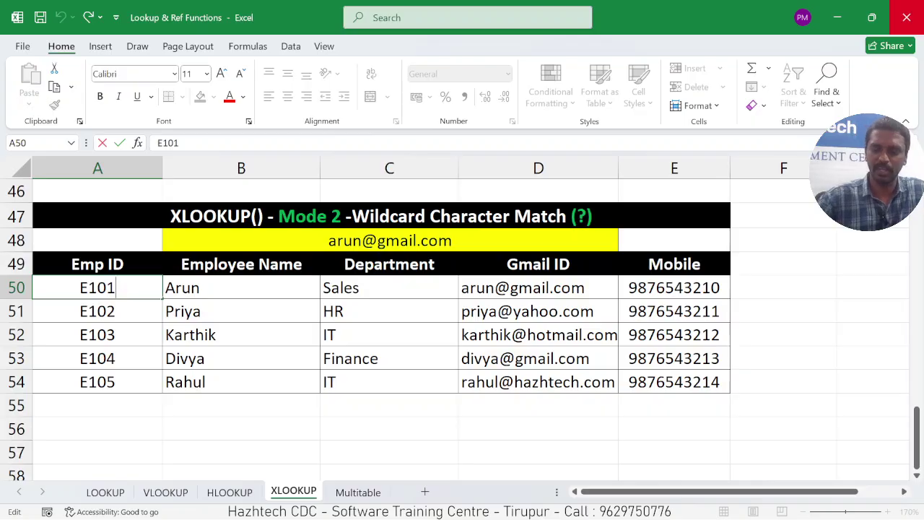
text(25)
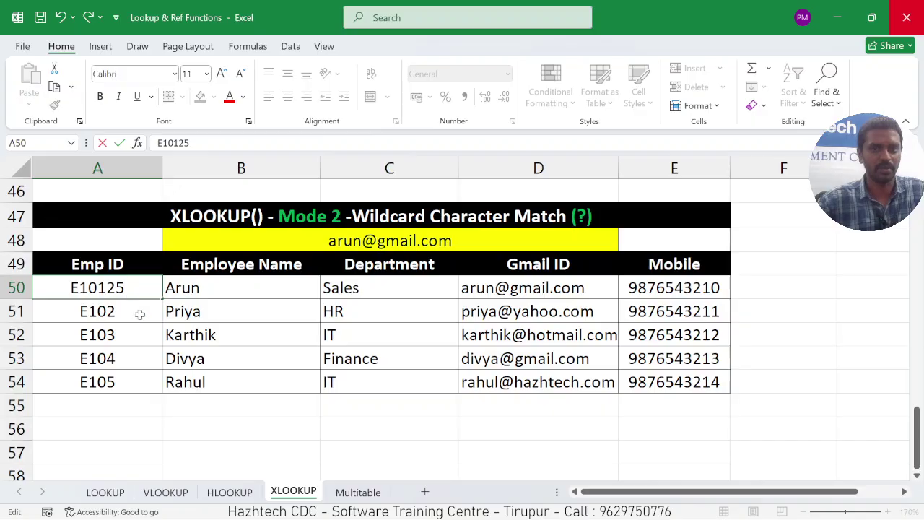
key(Return)
click(493, 313)
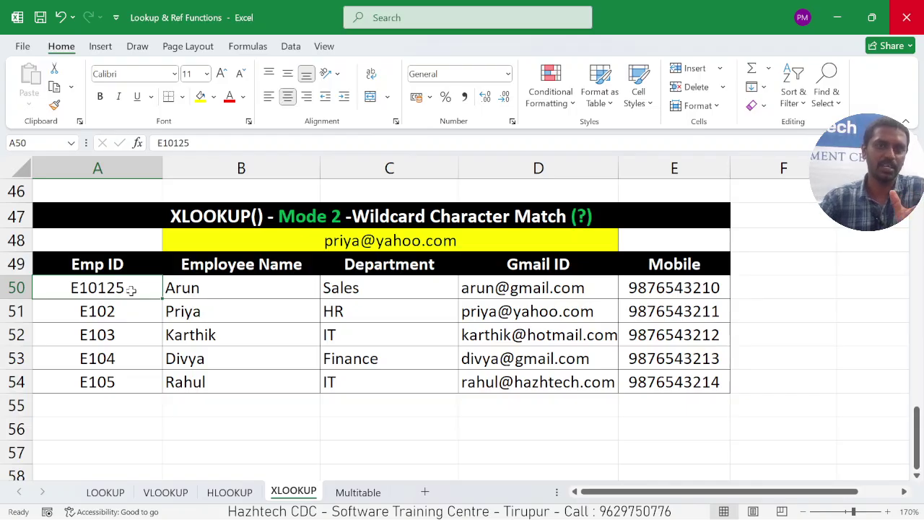
click(388, 250)
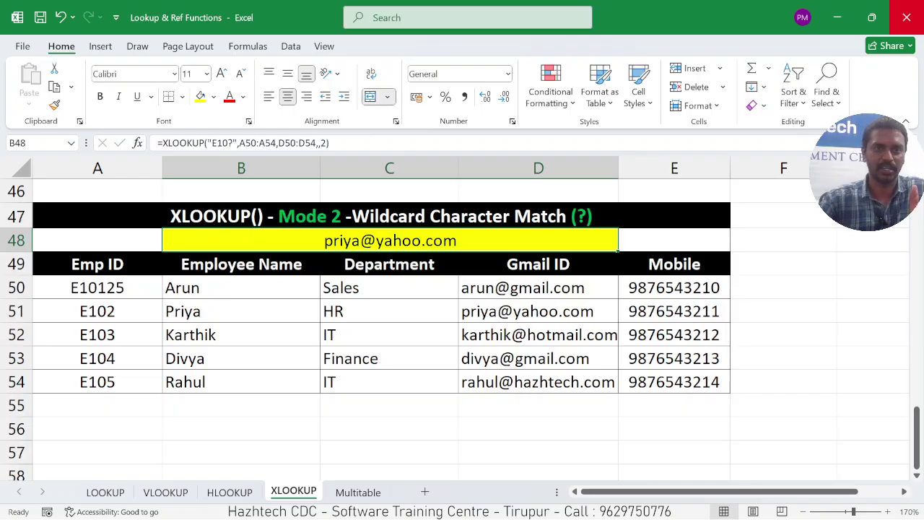
Review the XLOOKUP sheet back up to its first table, and go to the Employee ID cell A2 on the Multitable sheet.
click(262, 304)
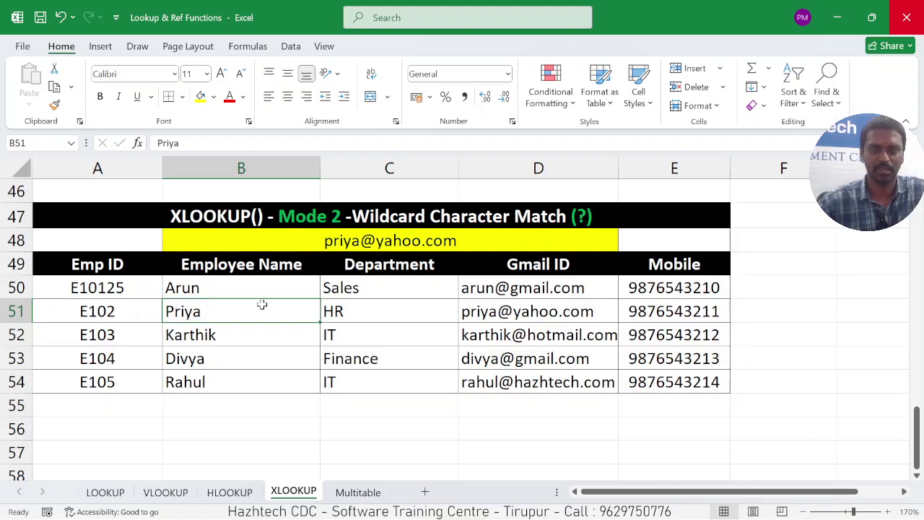
scroll(261, 305, down, 3)
scroll(261, 305, up, 10)
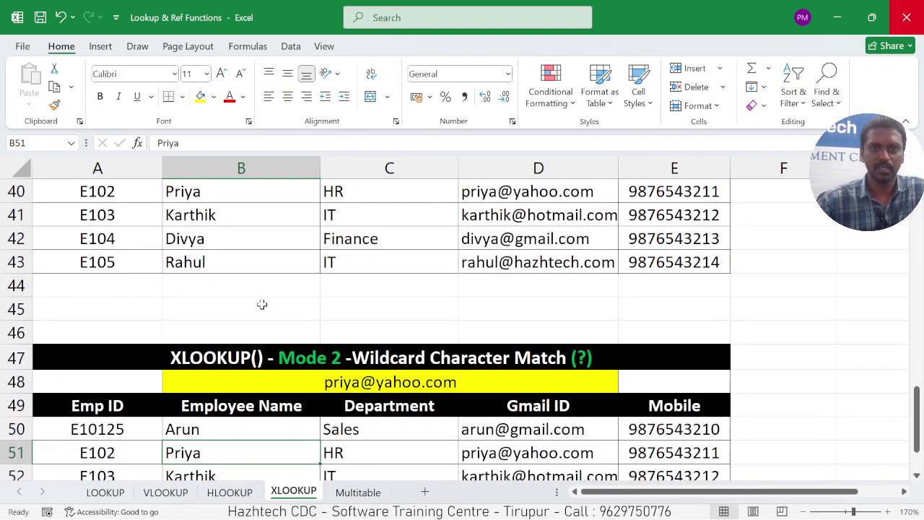
scroll(261, 304, up, 8)
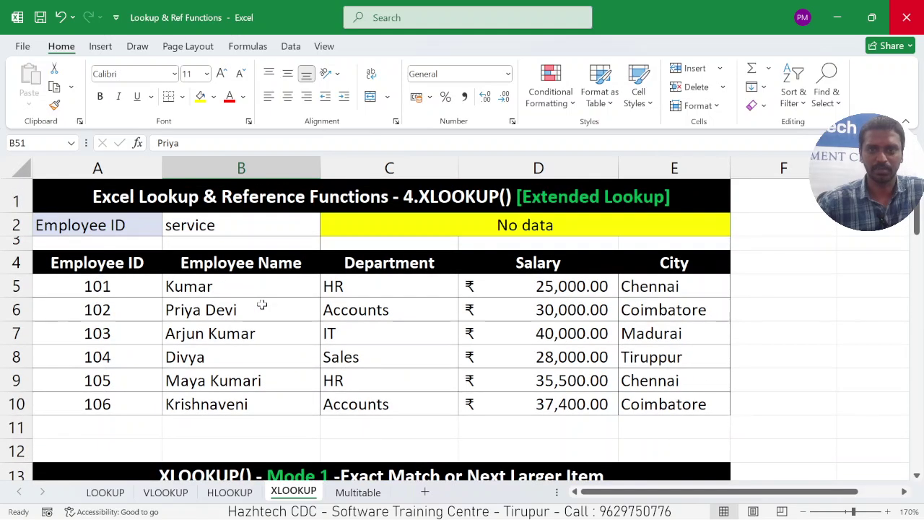
click(357, 492)
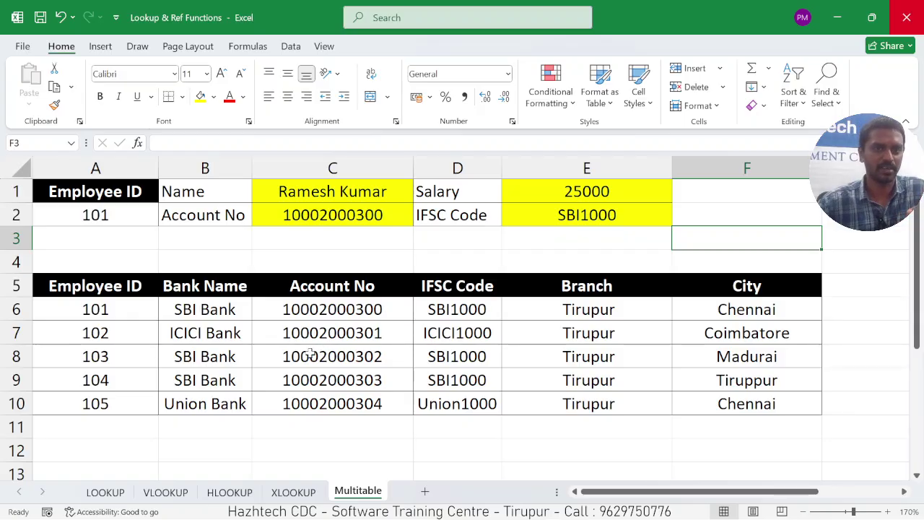
click(122, 217)
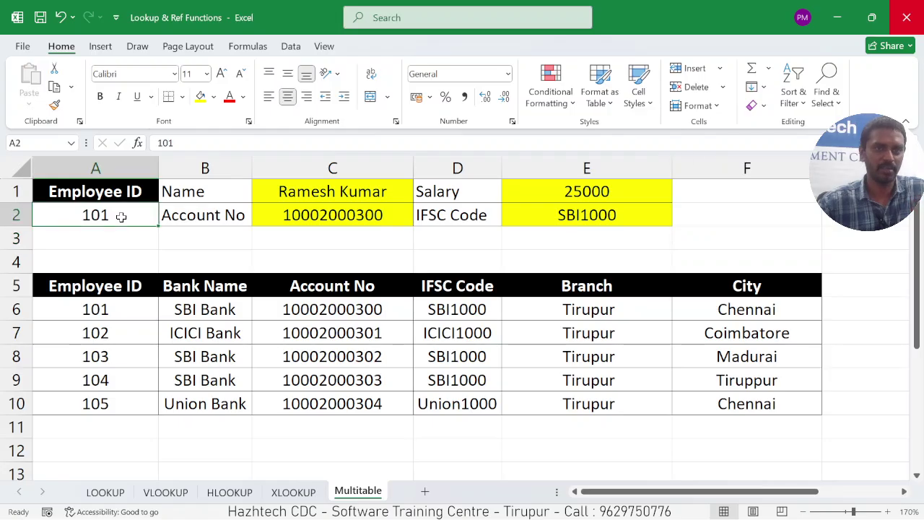
Compare the Employee ID values in A7:A11 of the VLOOKUP sheet with those in A6:A10 of the Multitable sheet.
key(ctrl+Page_Up)
key(ctrl+Page_Up)
key(ctrl+Page_Up)
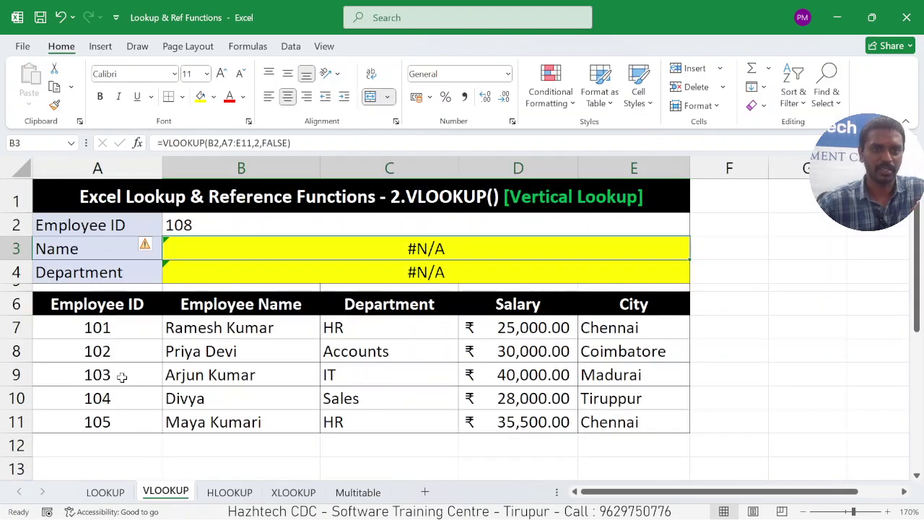
drag(118, 328, 120, 413)
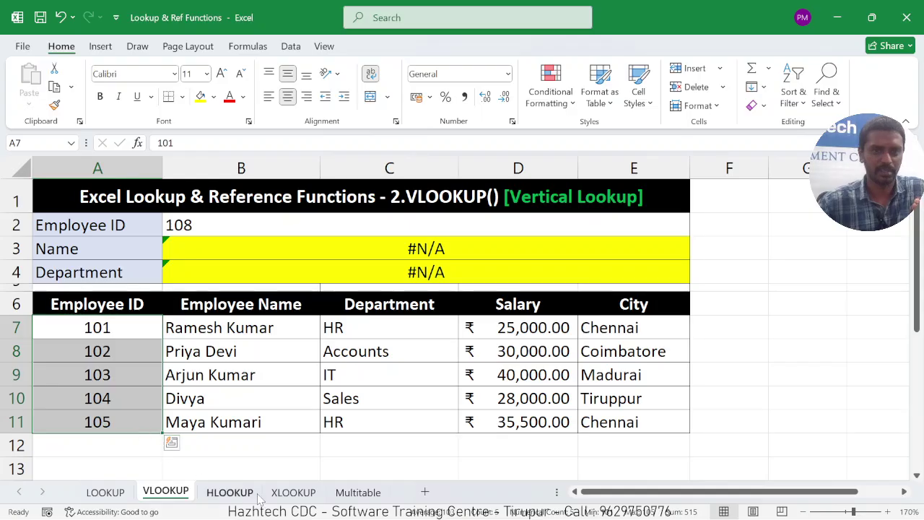
click(340, 492)
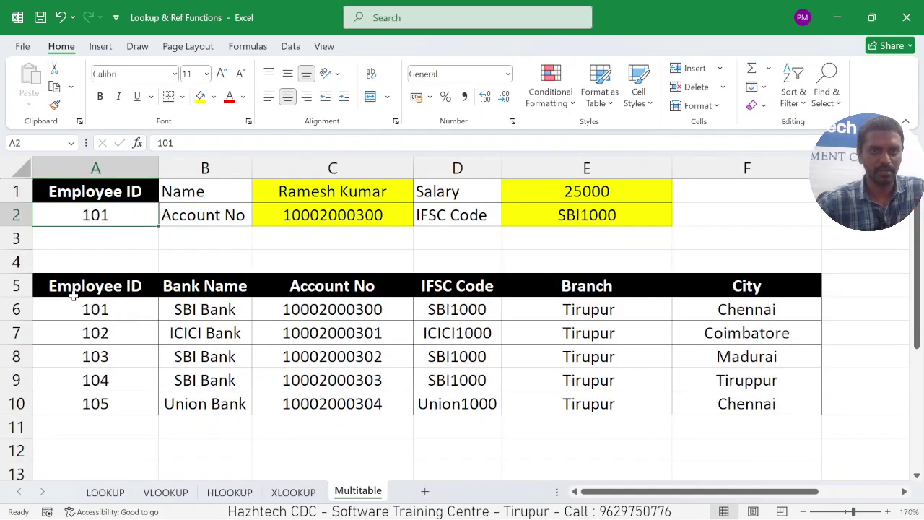
drag(101, 309, 99, 404)
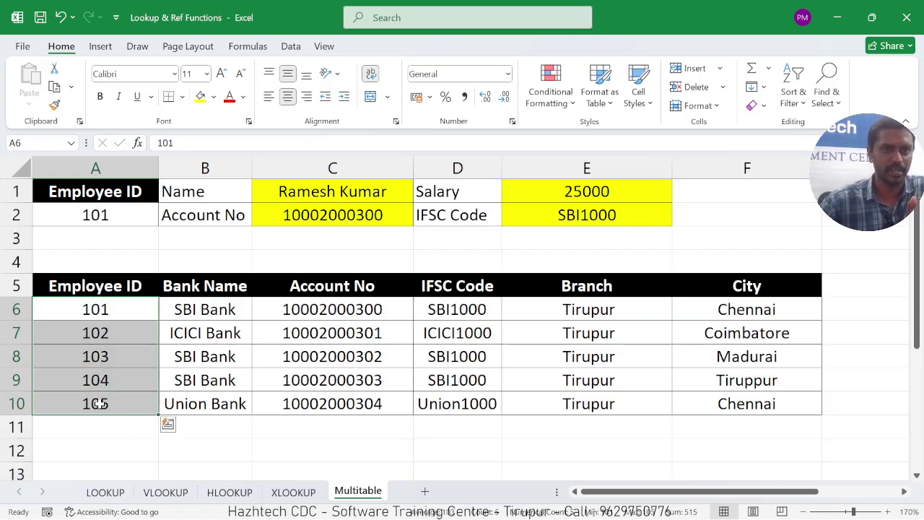
Examine employee 101's name, department, salary and city on the VLOOKUP sheet and the matching bank details on the Multitable sheet.
click(166, 491)
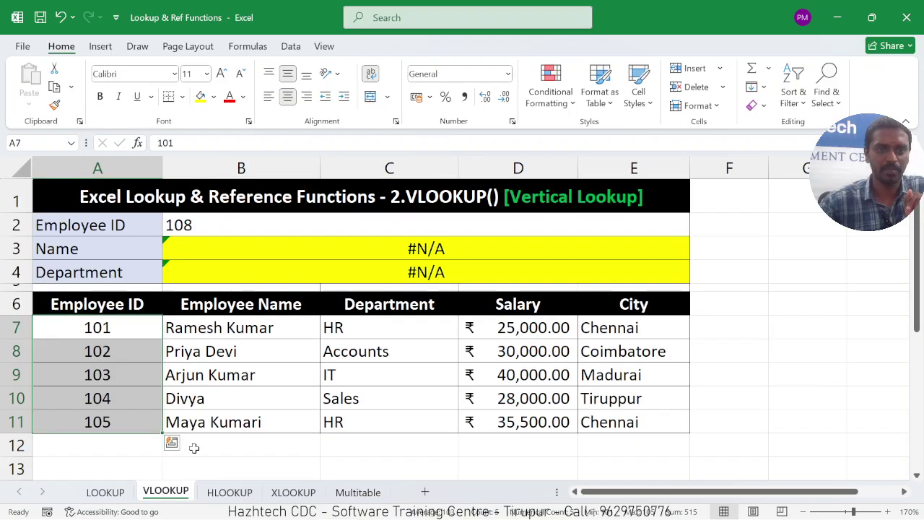
click(255, 329)
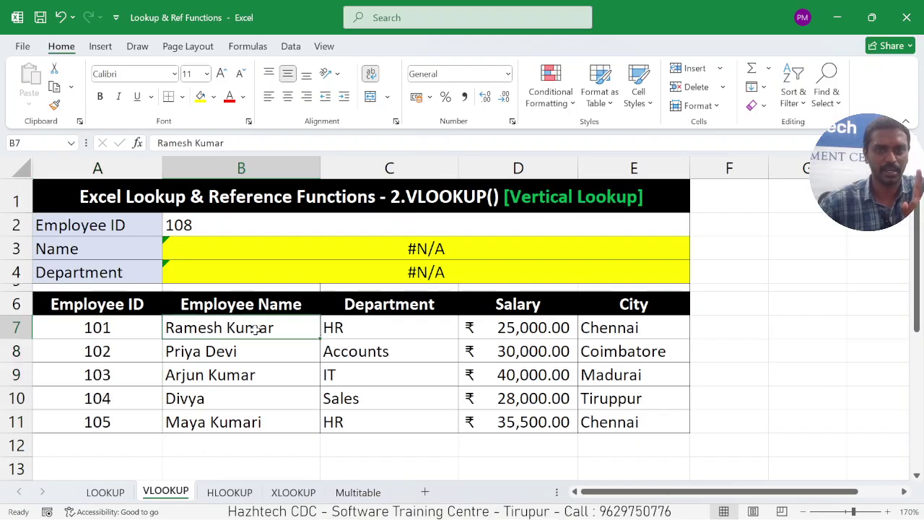
click(355, 327)
click(476, 321)
click(600, 321)
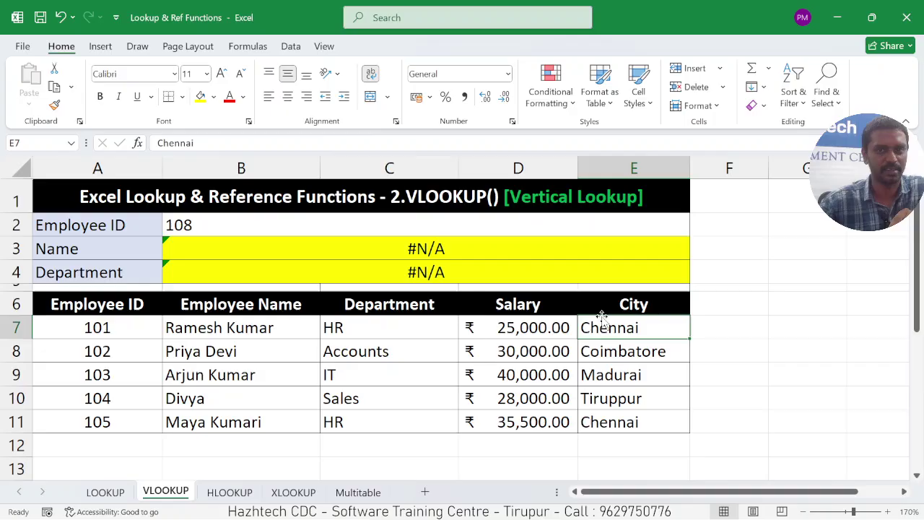
click(341, 491)
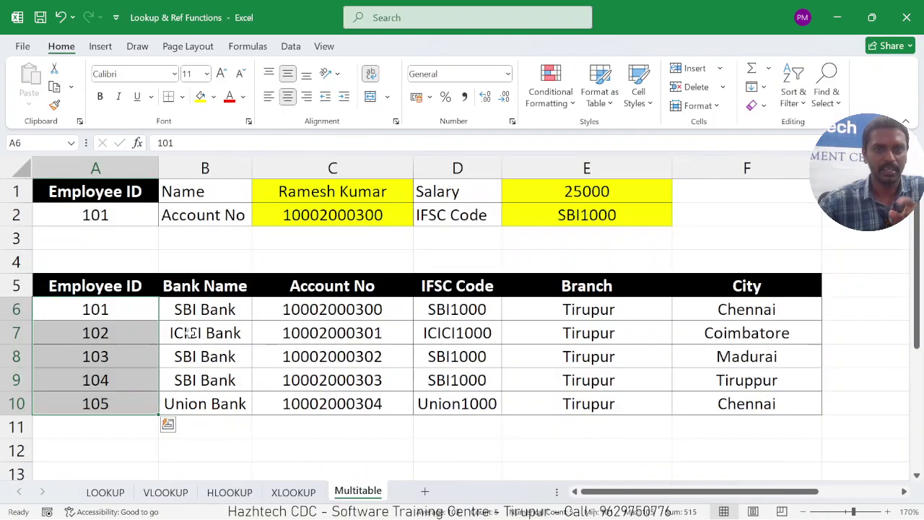
click(230, 310)
click(346, 309)
click(578, 309)
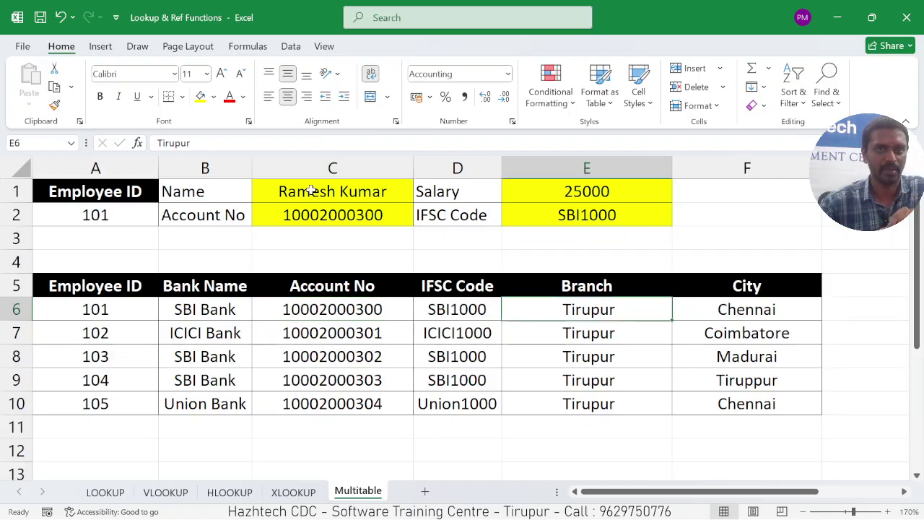
Clear the result cells C1:C2 and E1:E2 on the Multitable sheet.
drag(308, 187, 316, 210)
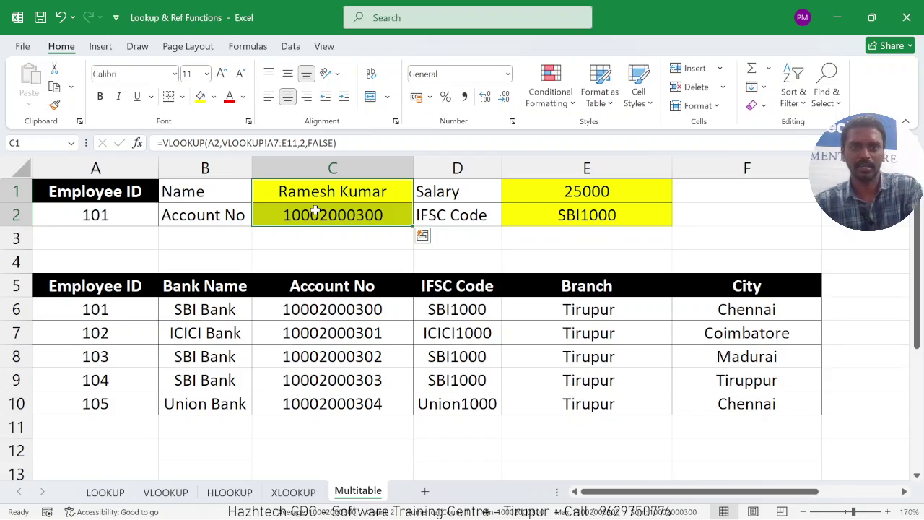
key(Delete)
drag(604, 188, 597, 212)
key(Delete)
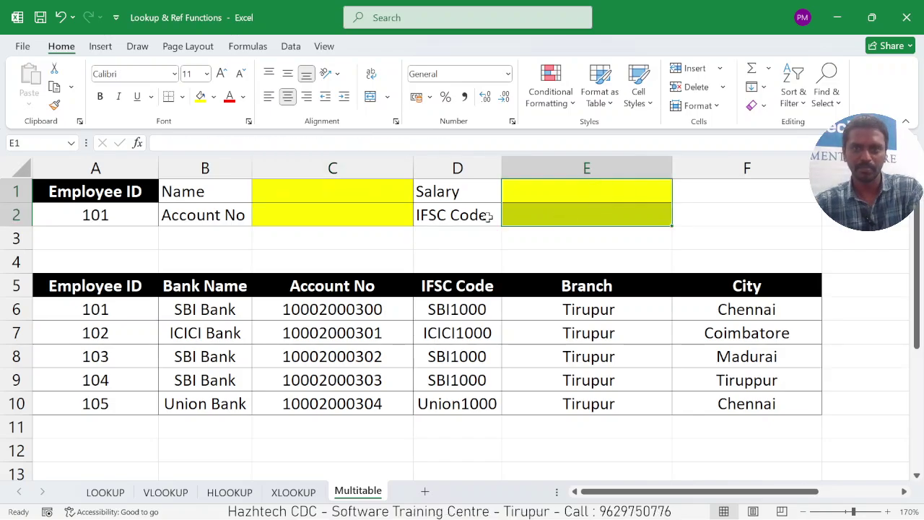
Start a VLOOKUP formula in the Name result cell C1 with A2 as its lookup value.
click(320, 187)
text(=)
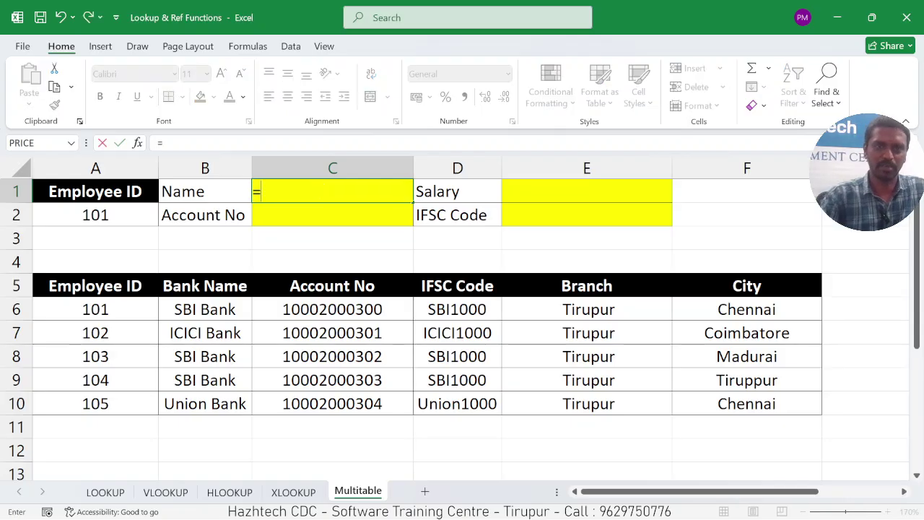
text(V)
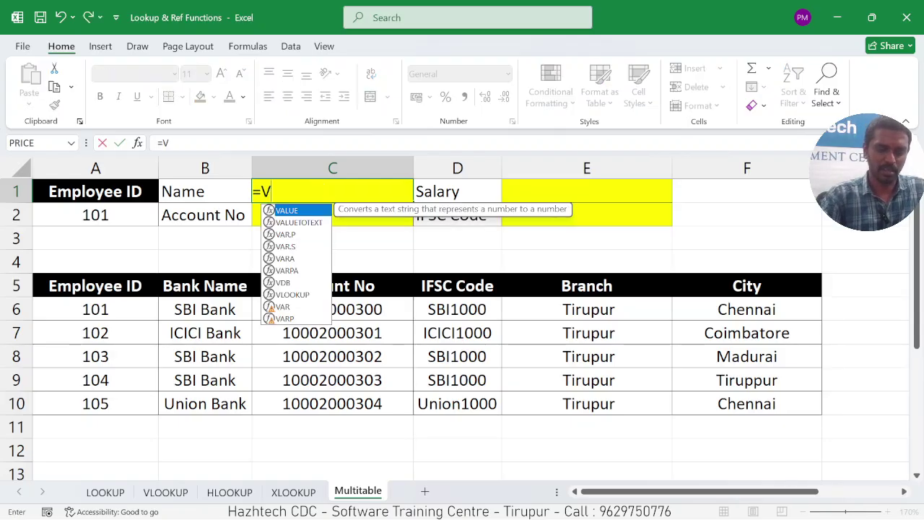
text(LOO)
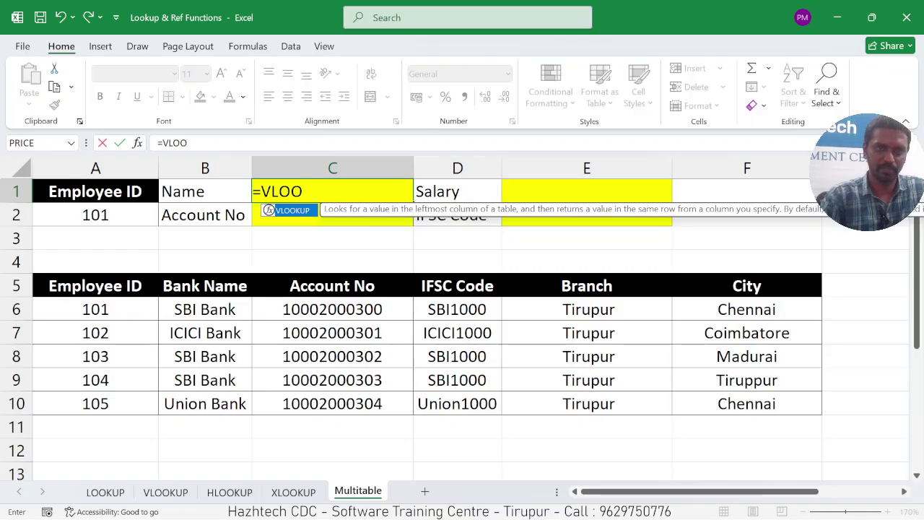
text(KUP()
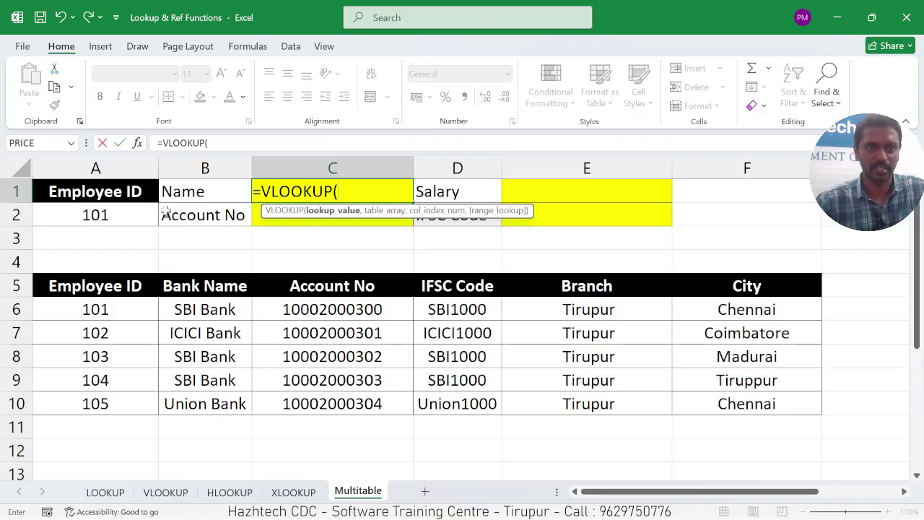
click(125, 215)
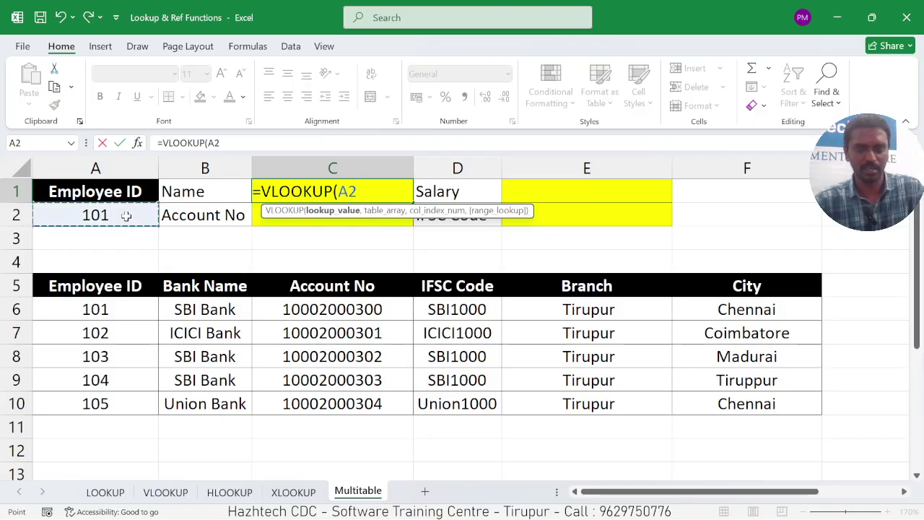
text(,)
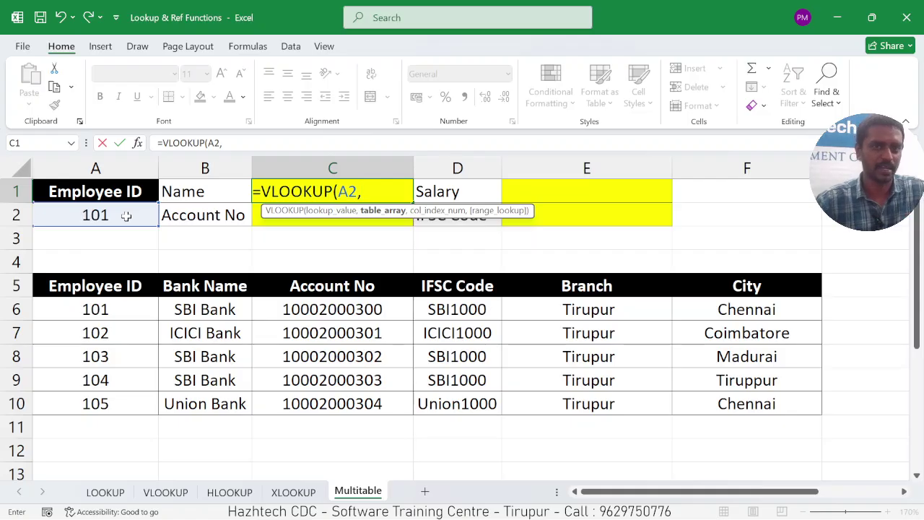
Complete the C1 formula with table array A7:E11 from the VLOOKUP sheet, column index 2 and FALSE for an exact match.
click(165, 491)
drag(101, 327, 609, 422)
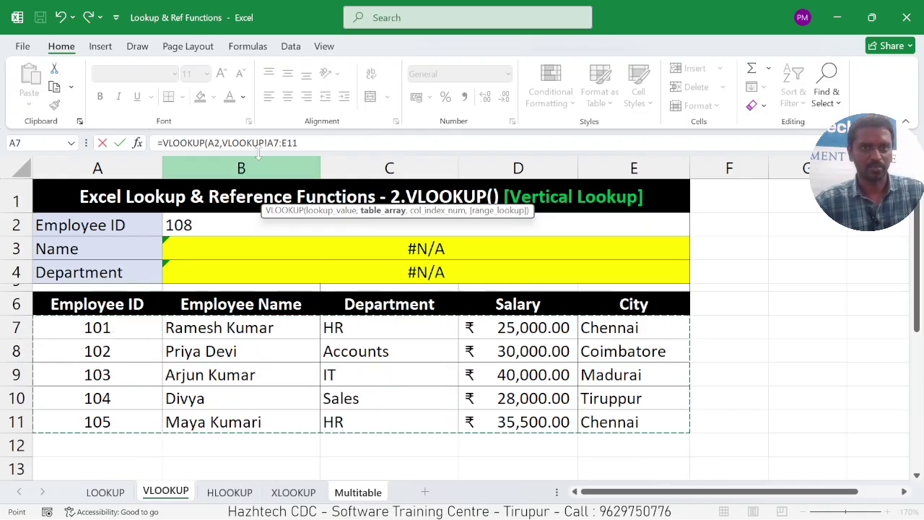
click(298, 143)
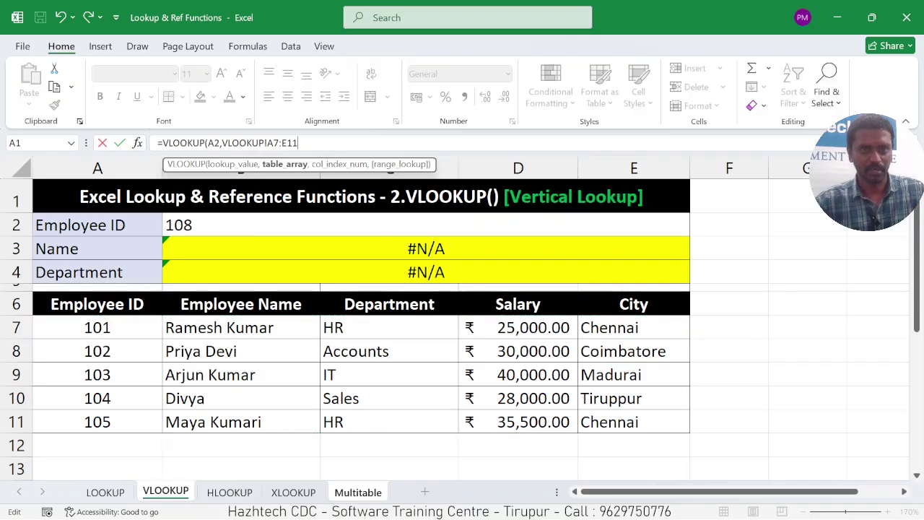
text(,2)
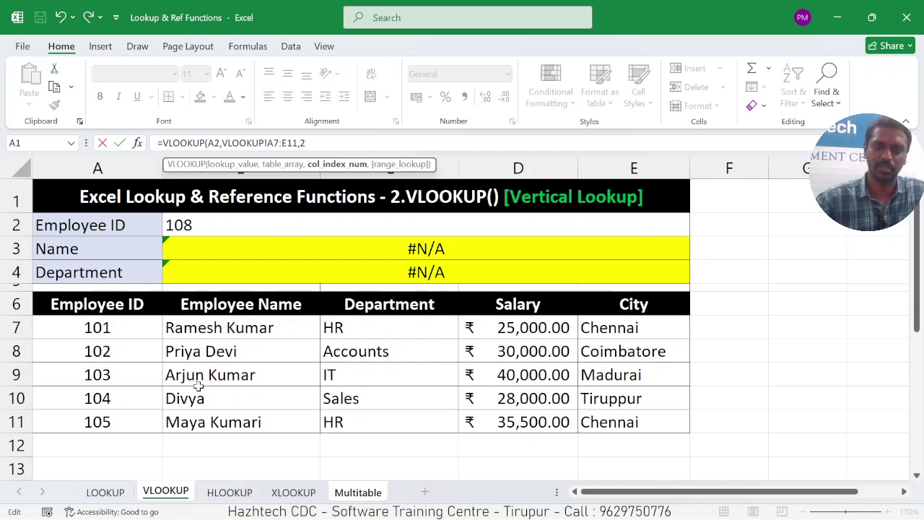
text(,FA)
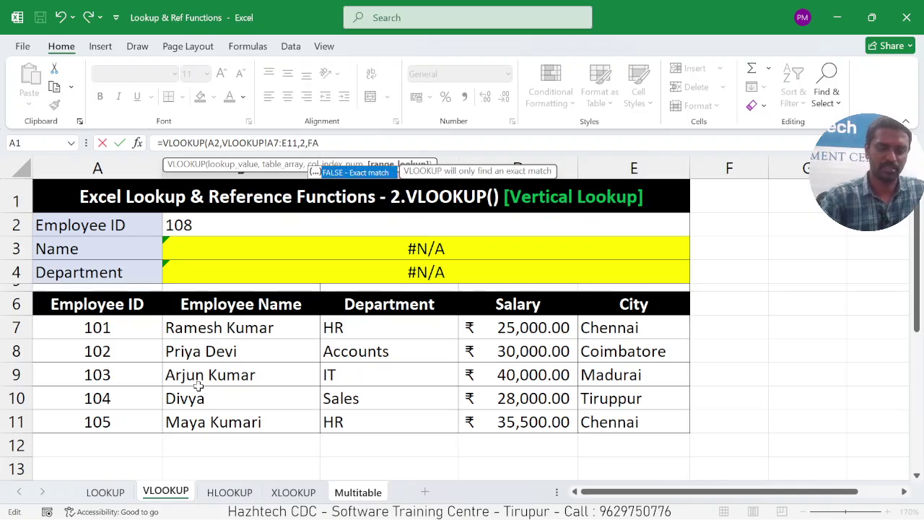
text(LSE))
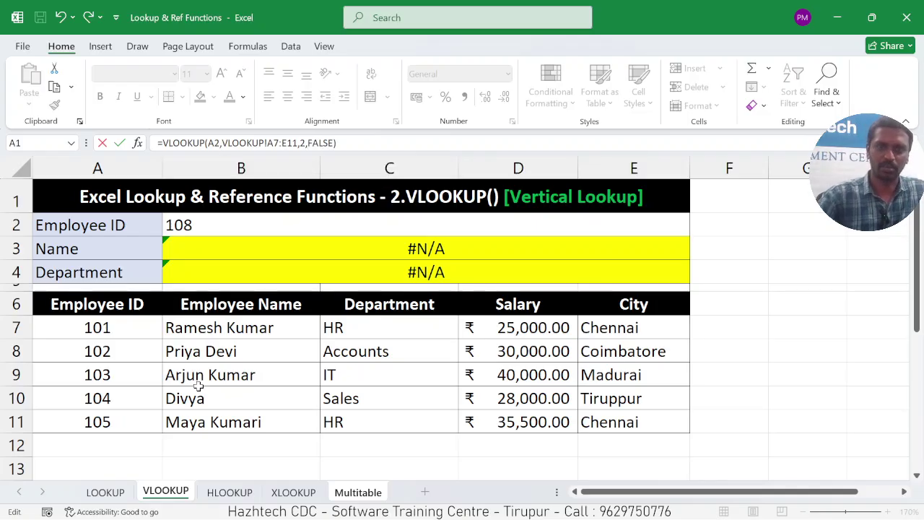
key(Return)
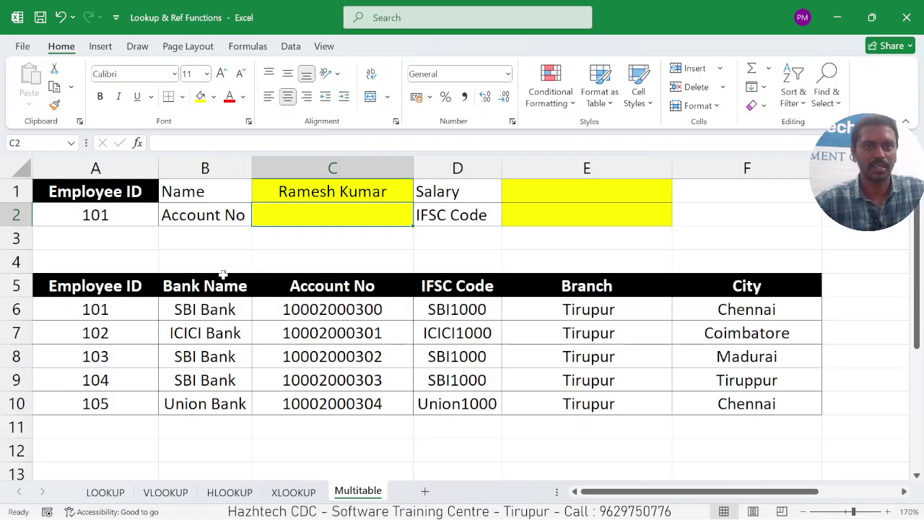
Check the name returned in Multitable cell C1 against employee 101's row on the VLOOKUP sheet.
click(173, 494)
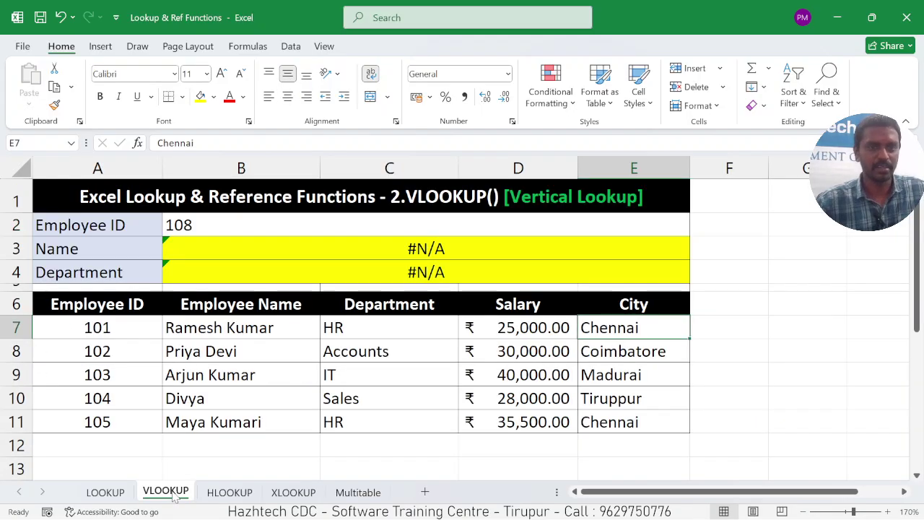
click(113, 330)
click(197, 329)
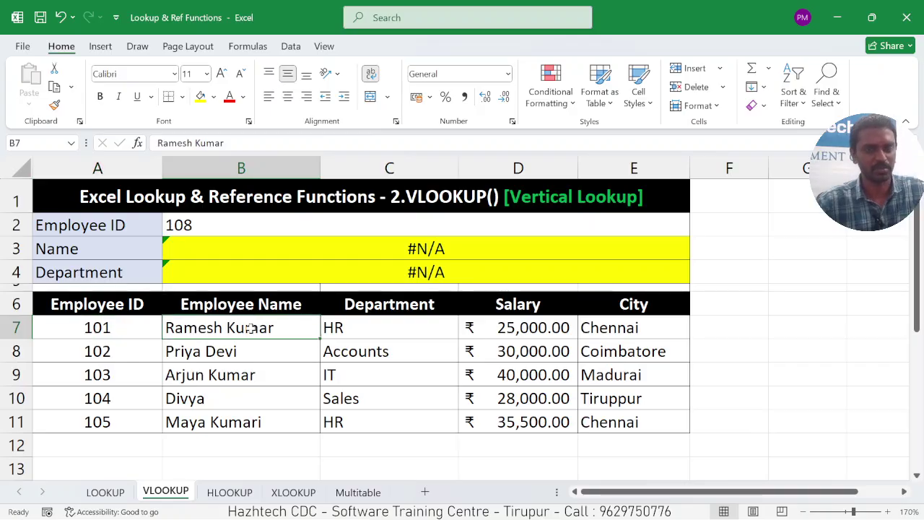
click(358, 491)
click(318, 192)
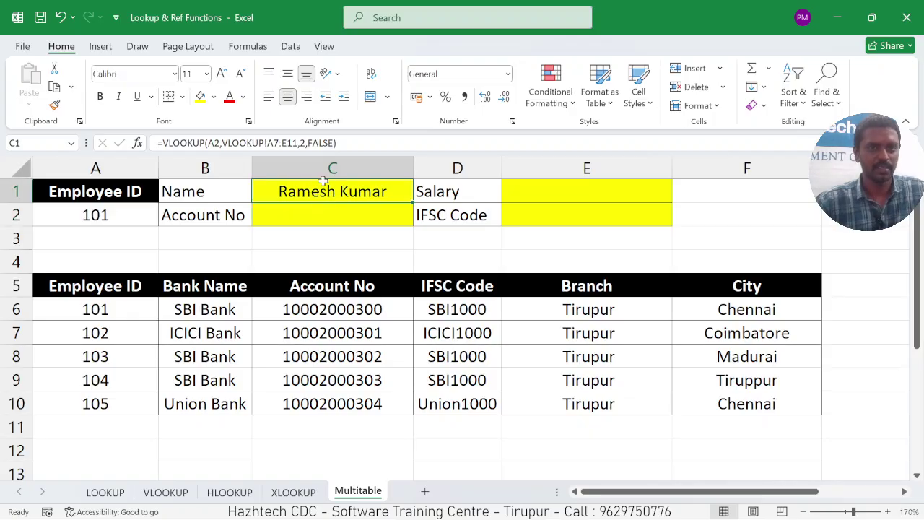
Start a VLOOKUP formula in the Account No result cell C2 with A2 as its lookup value.
click(320, 209)
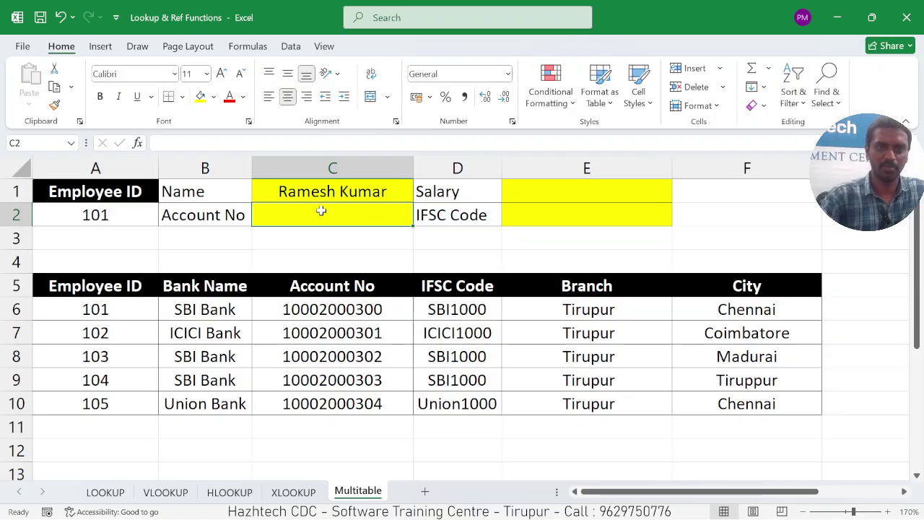
text(=)
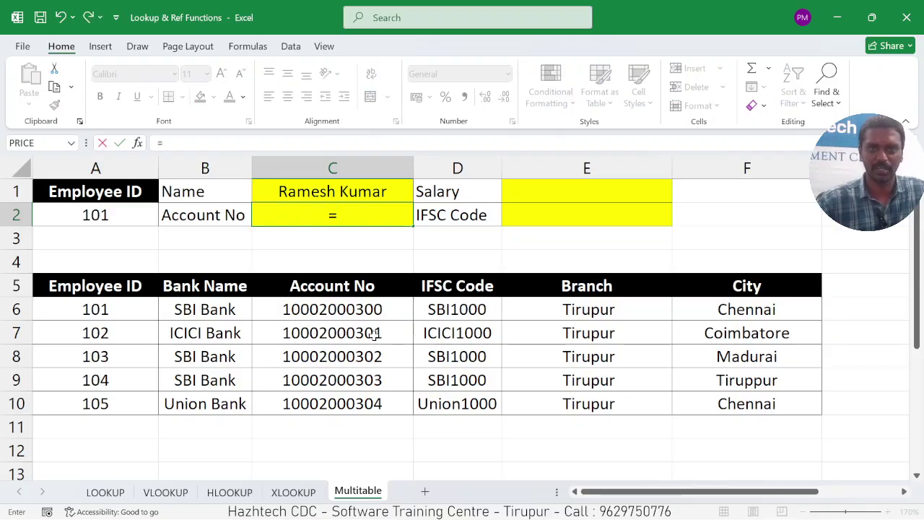
text(VLOO)
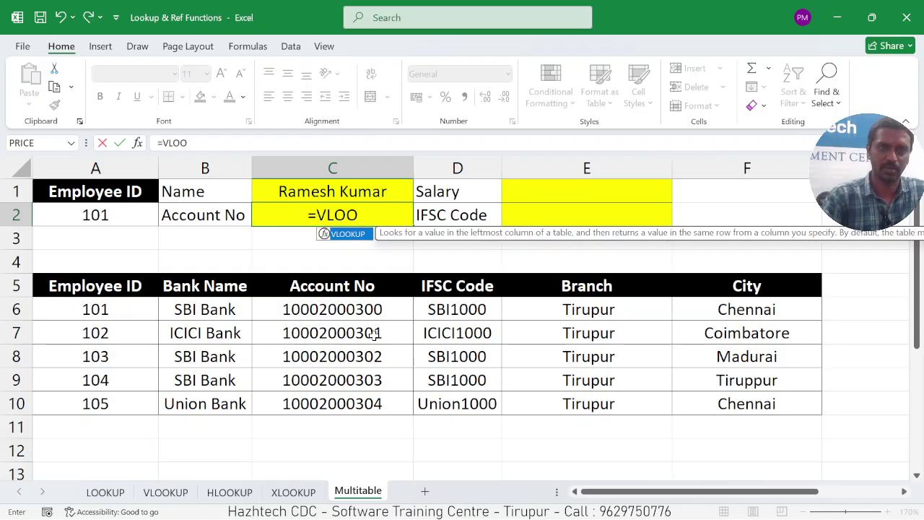
text(KUP()
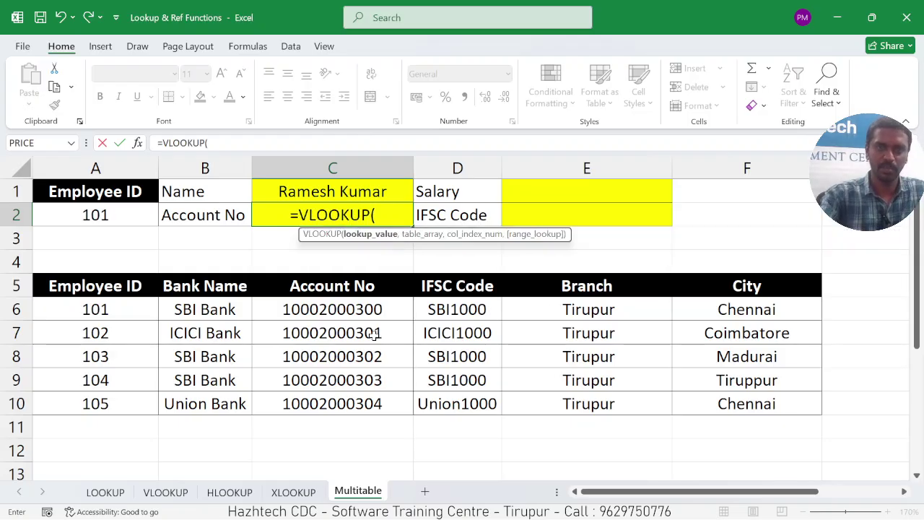
click(108, 216)
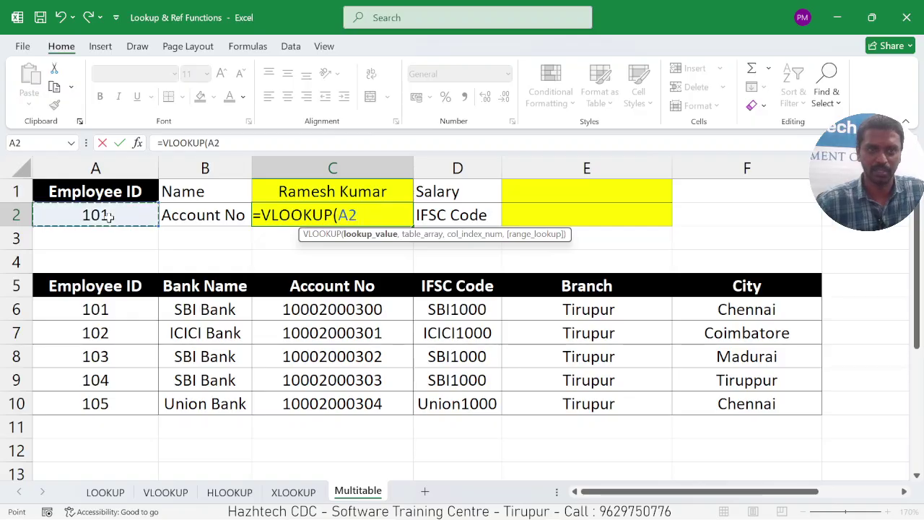
text(,)
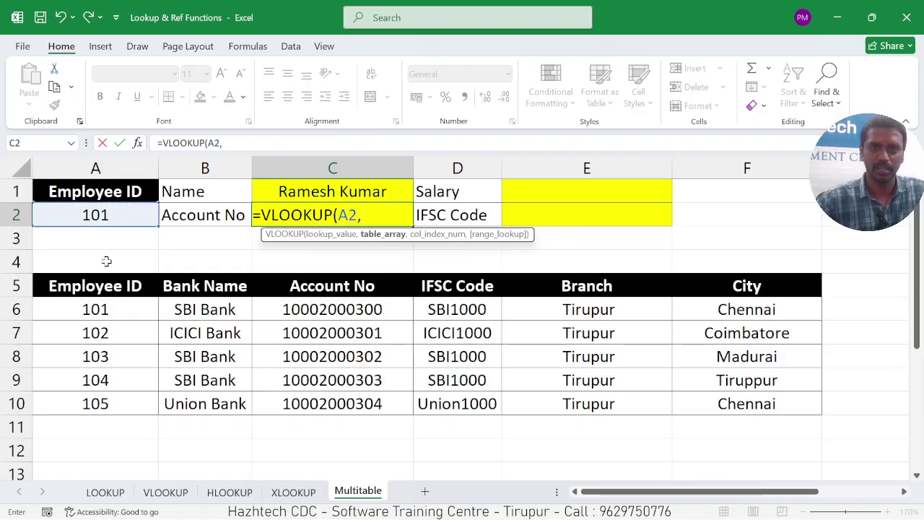
Complete the C2 formula with table array A6:F10 from the bank table, column index 3 and FALSE for an exact match.
drag(79, 303, 732, 395)
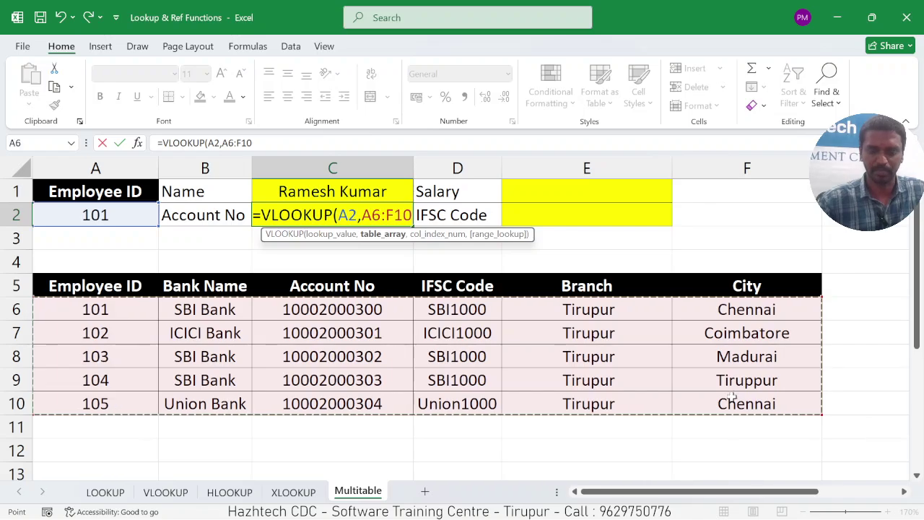
text(,)
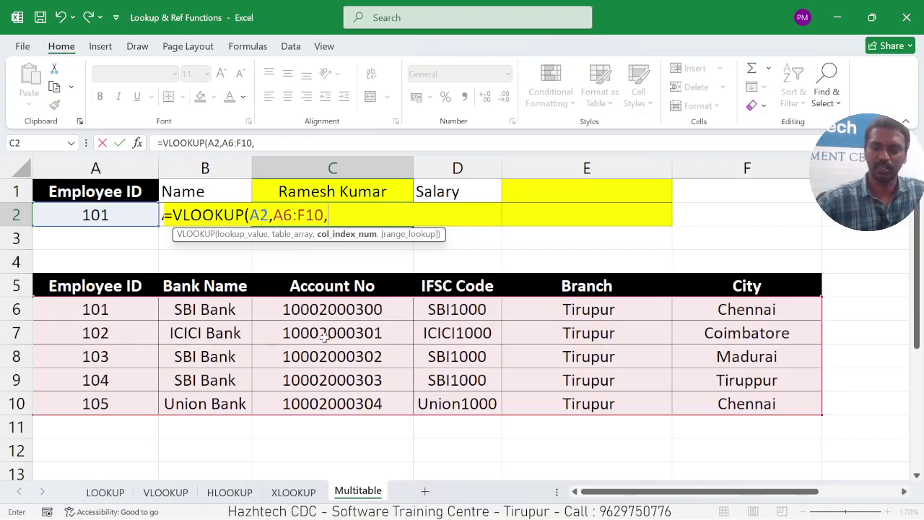
text(3,FA)
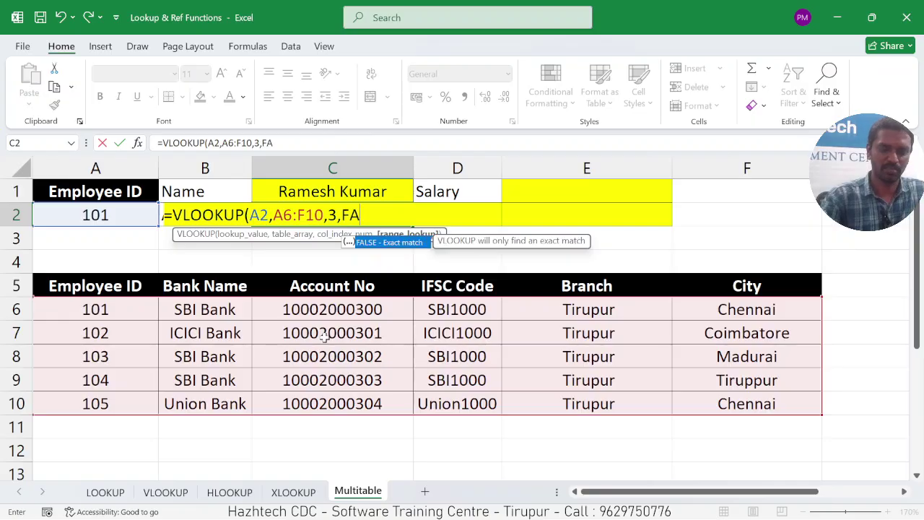
text(LSE))
key(Return)
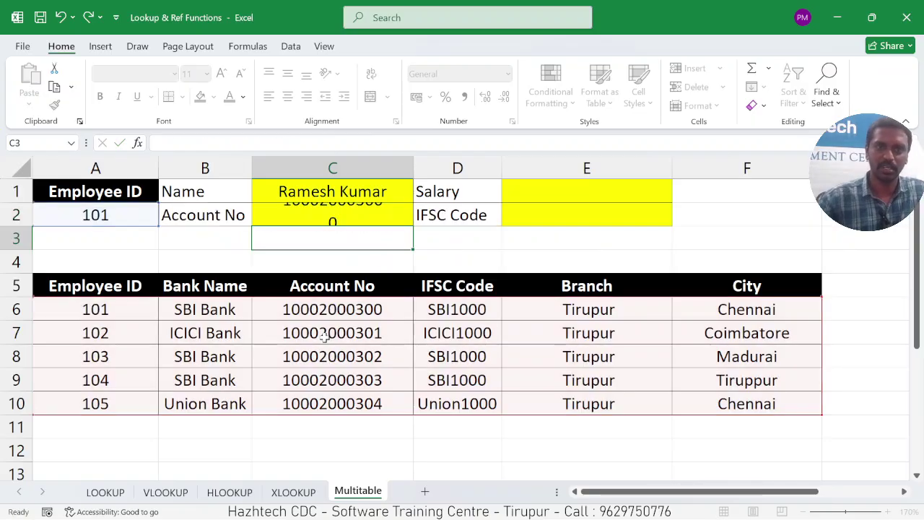
Check the account number returned in C2 against employee 101's row in the bank table.
click(306, 190)
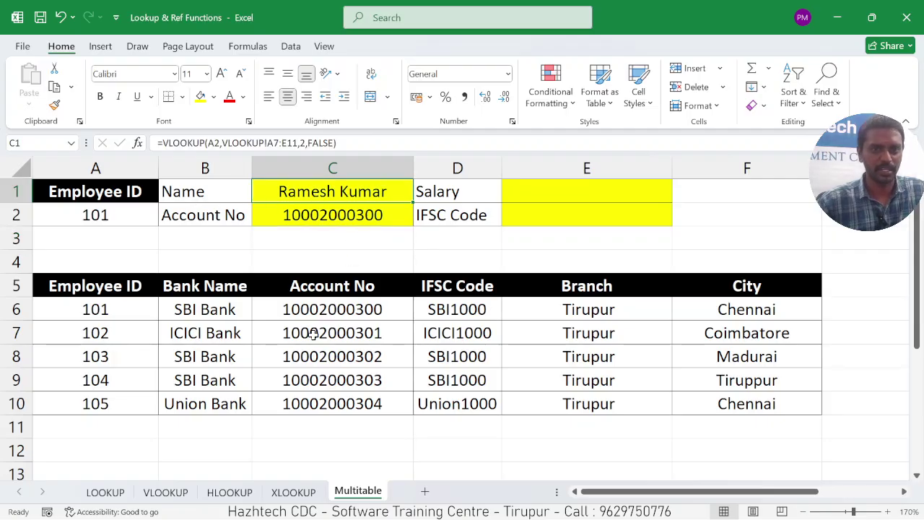
click(105, 309)
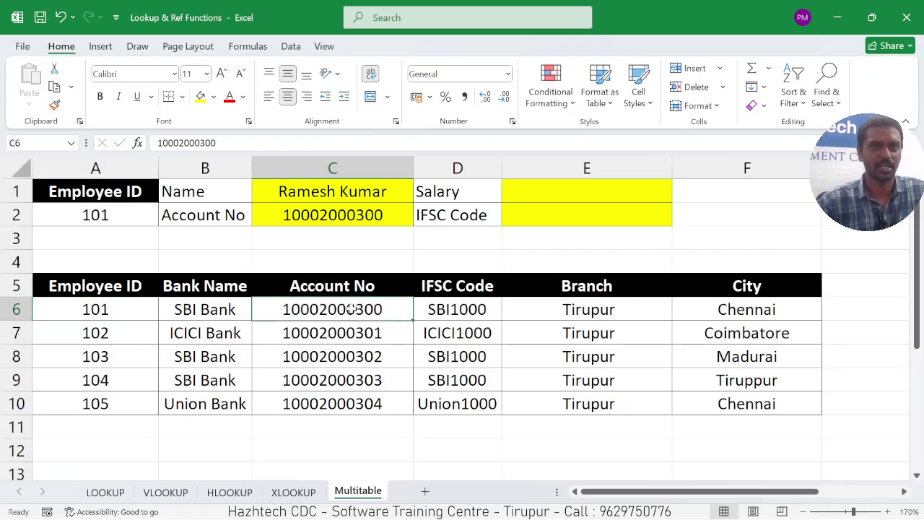
click(351, 309)
click(359, 216)
Set the Employee ID in cell A2 to 103.
click(122, 215)
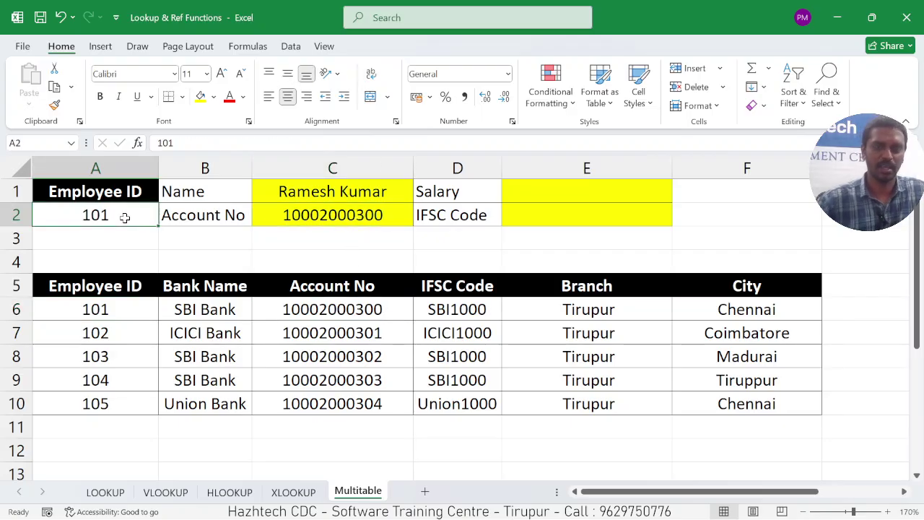
text(103)
key(Return)
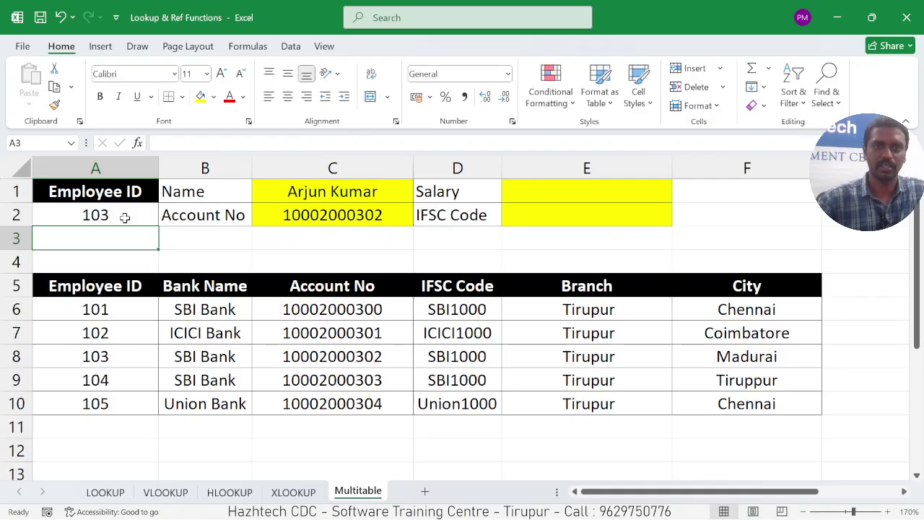
Compare the name returned in Multitable cell C1 with employee 103's row on the VLOOKUP sheet.
click(306, 196)
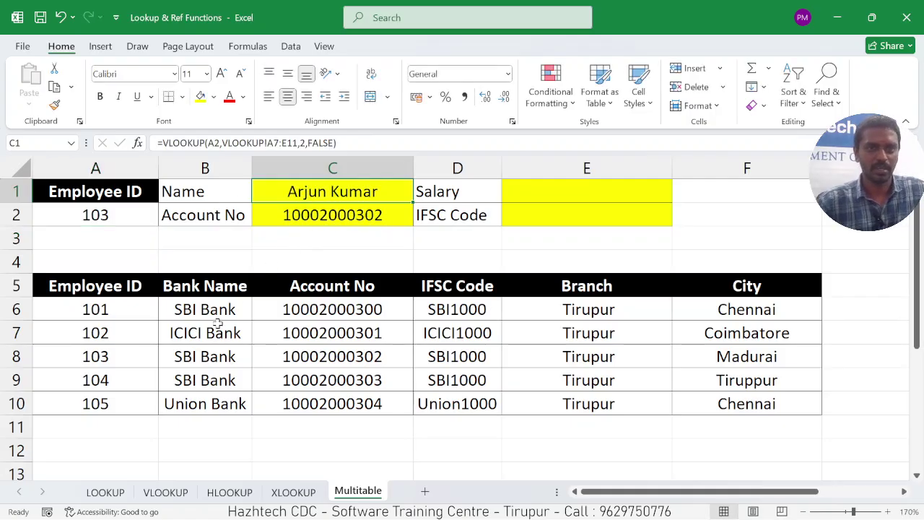
click(159, 492)
click(108, 377)
click(216, 377)
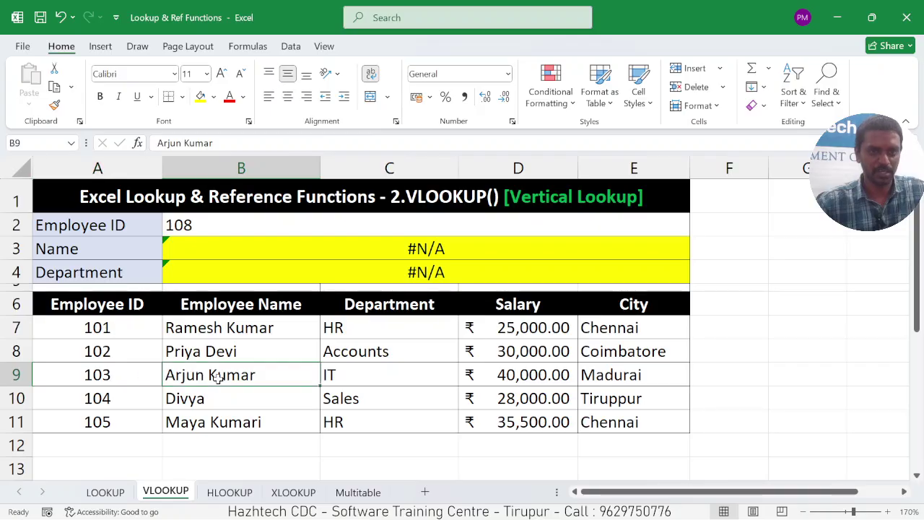
Return to the Multitable sheet and compare the account number in C2 with employee 103's row in the bank table.
click(347, 492)
click(113, 349)
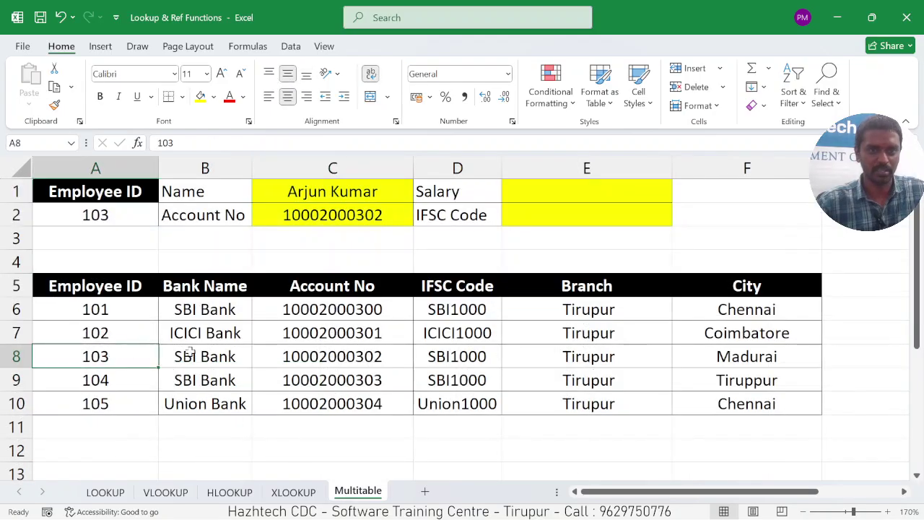
click(296, 356)
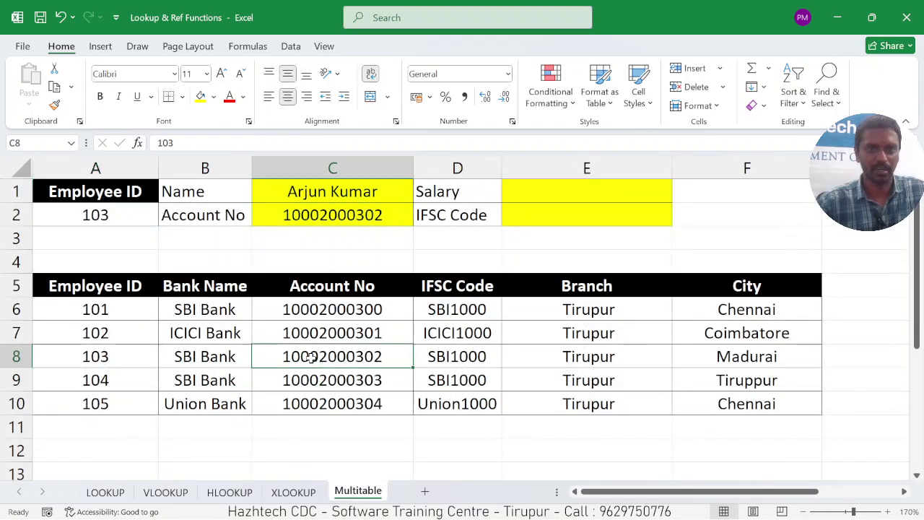
click(368, 221)
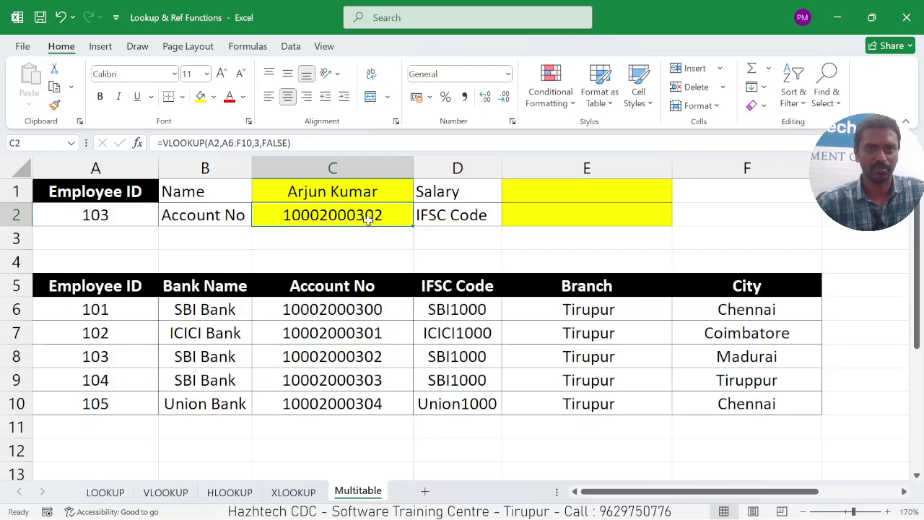
click(351, 361)
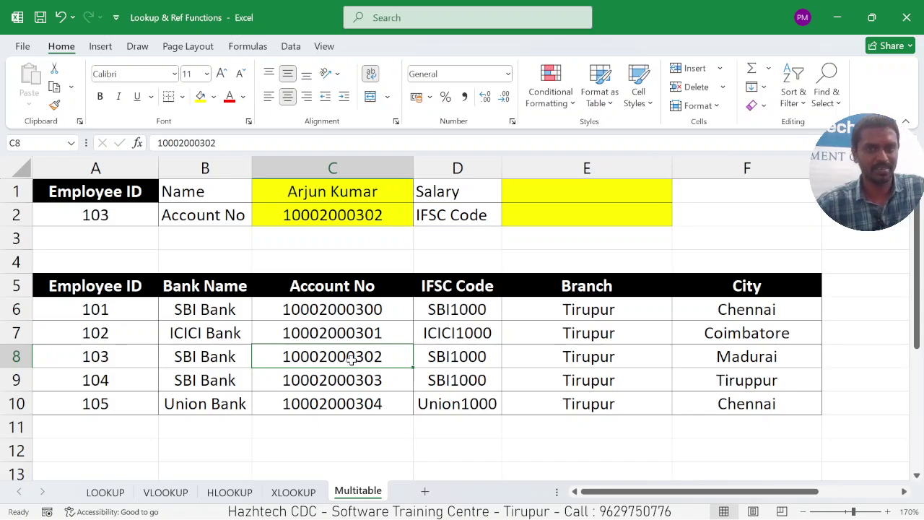
click(423, 378)
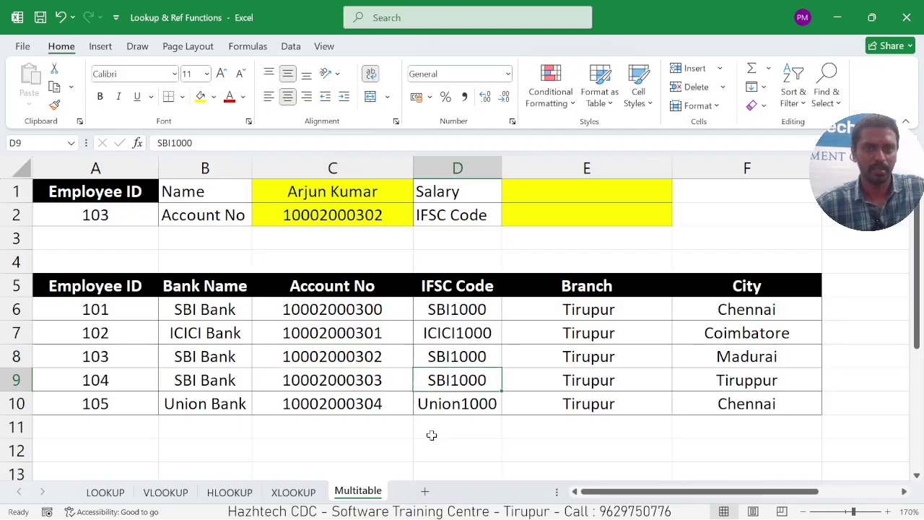